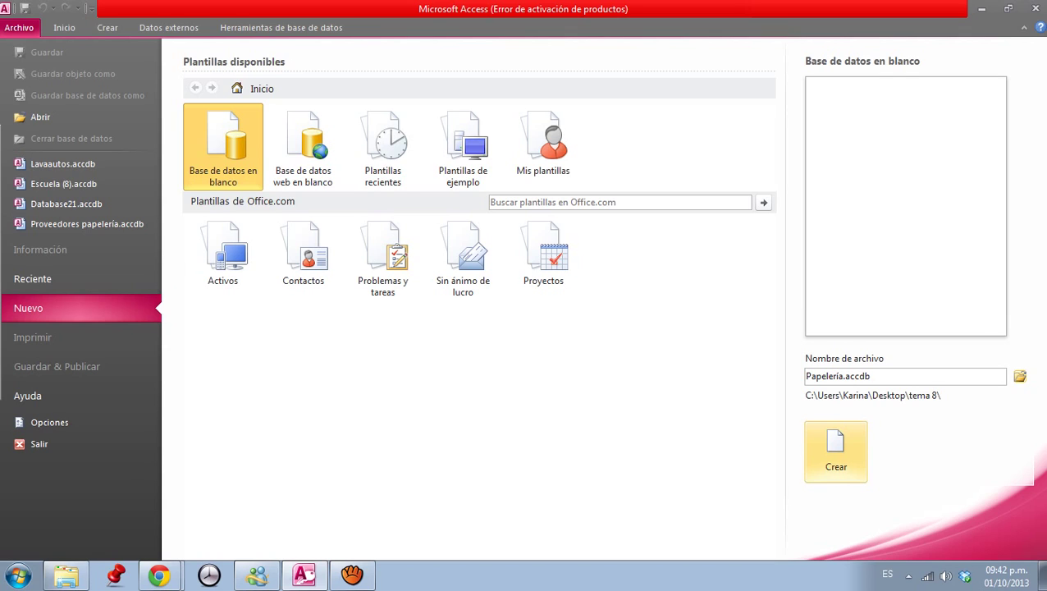
# Step: Create the blank database Papelería.accdb in the tema 8 folder and close its empty default table
pyautogui.click(835, 452)
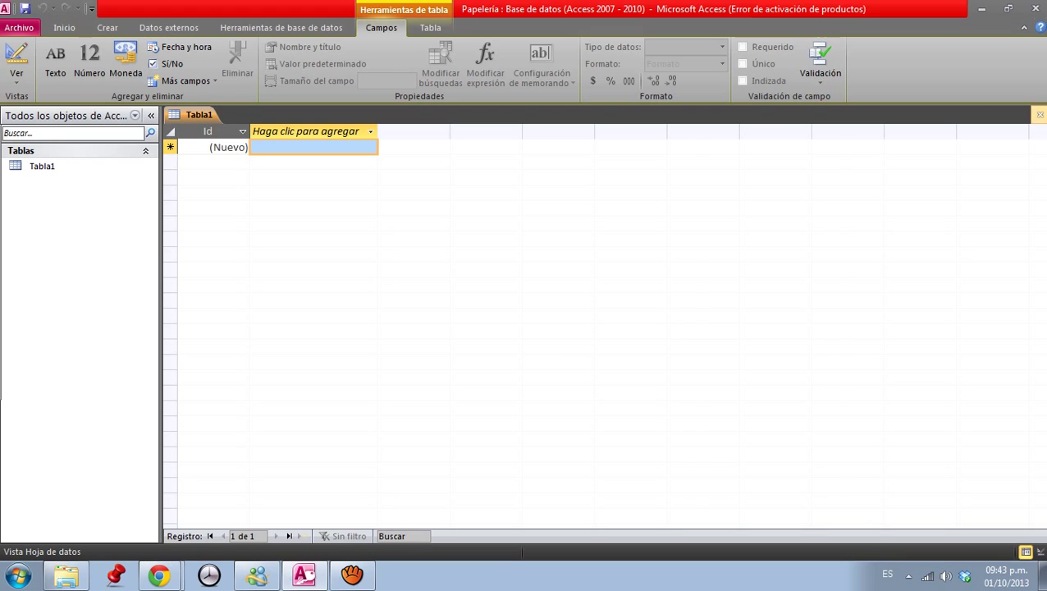
pyautogui.click(1040, 115)
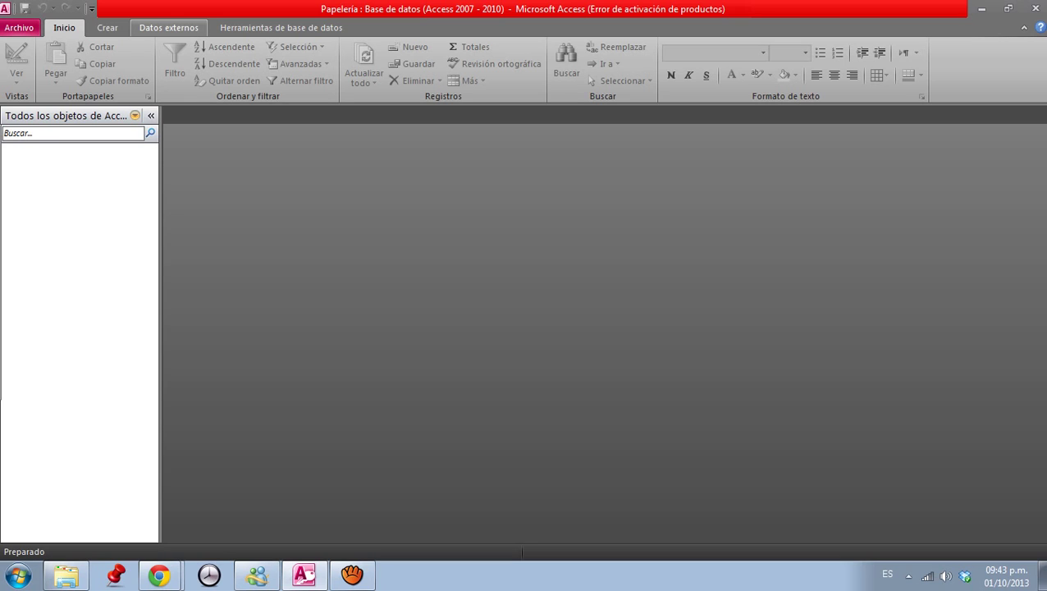
# Step: Start an Excel import into a new table, using the Clientes workbook from the tema 8 folder on the desktop as the source
pyautogui.click(168, 27)
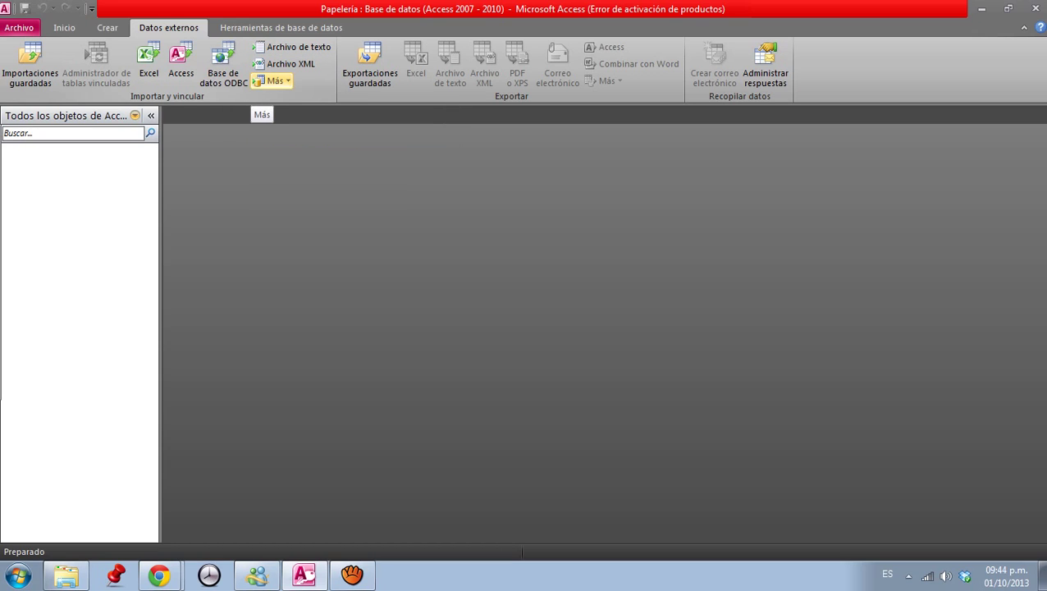
pyautogui.click(273, 81)
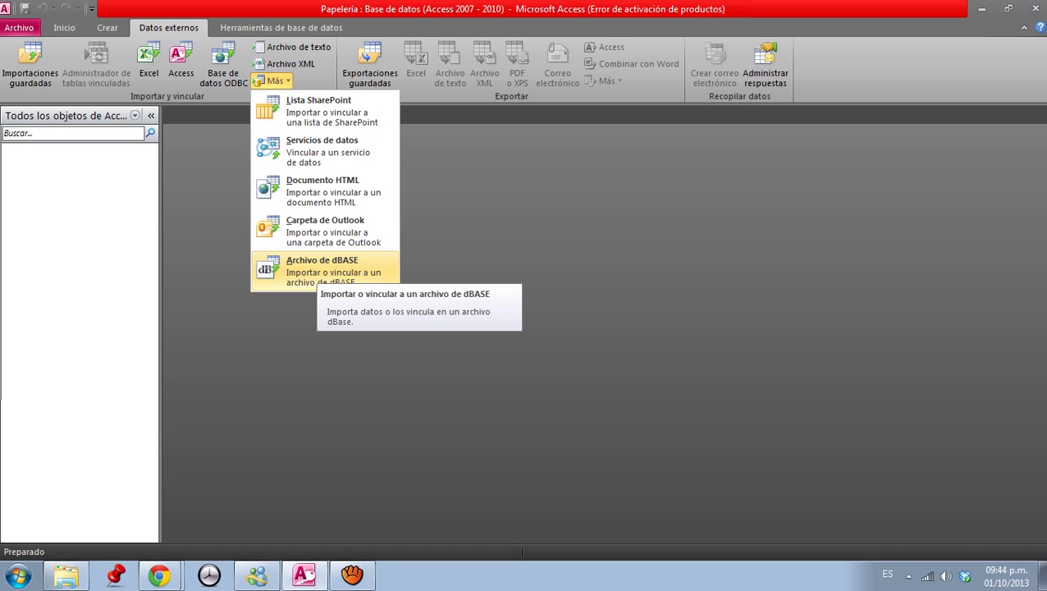
pyautogui.press('Escape')
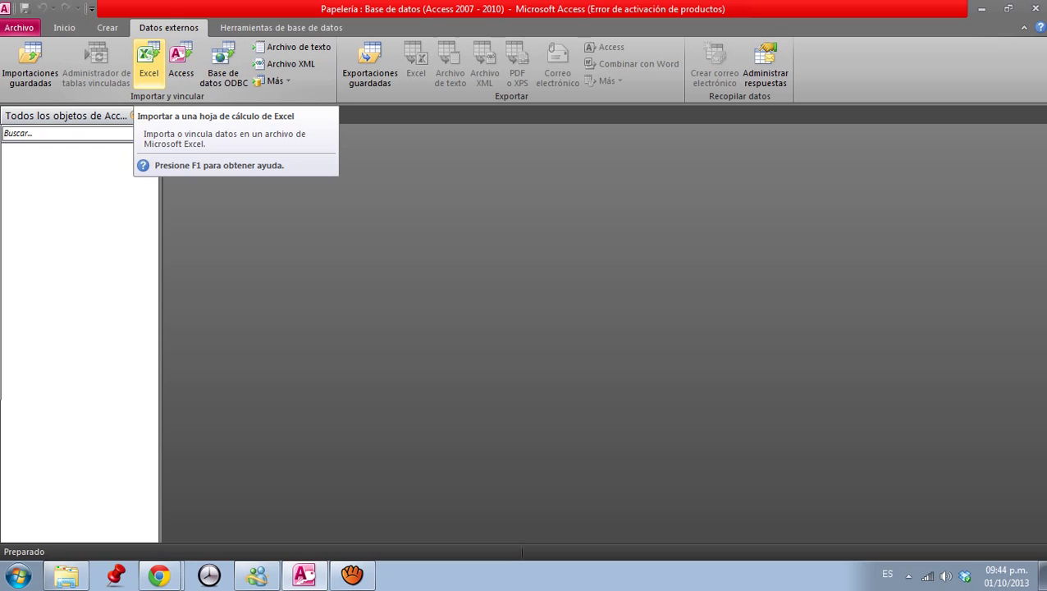
pyautogui.click(149, 61)
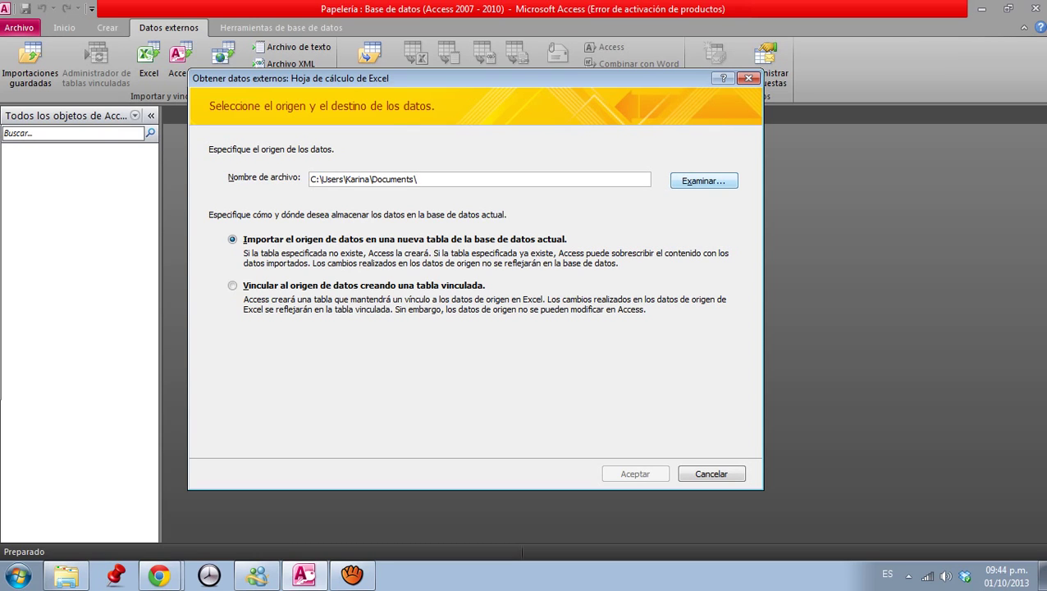
pyautogui.click(703, 181)
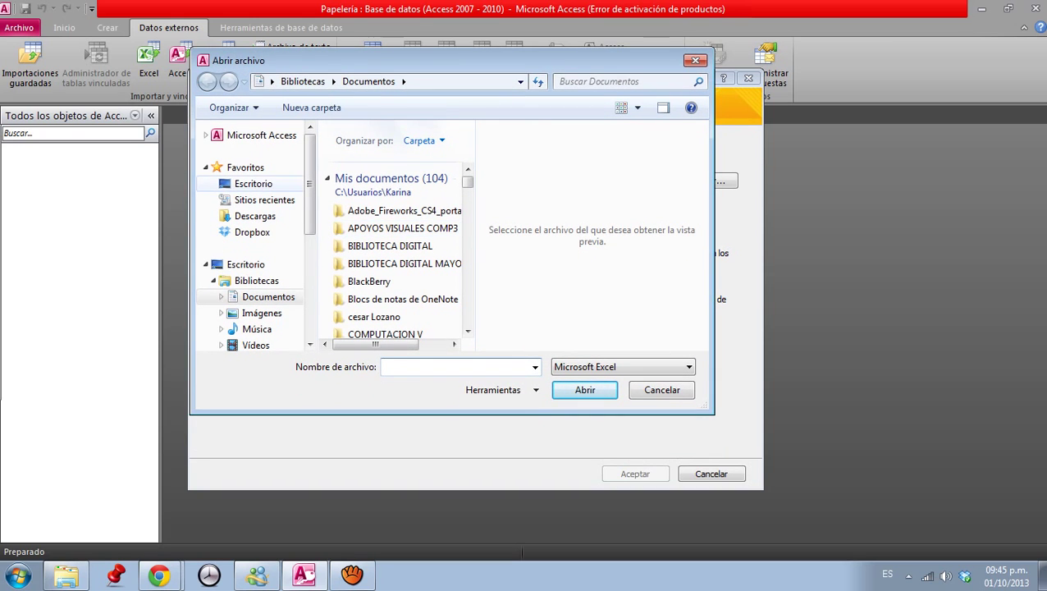
pyautogui.click(253, 183)
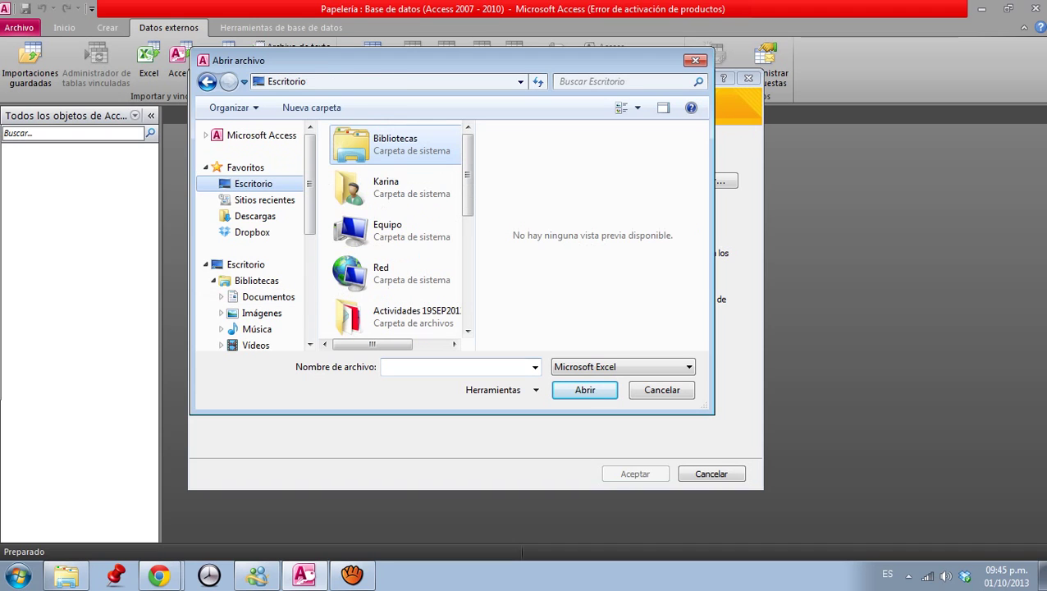
pyautogui.scroll(-4, 400, 230)
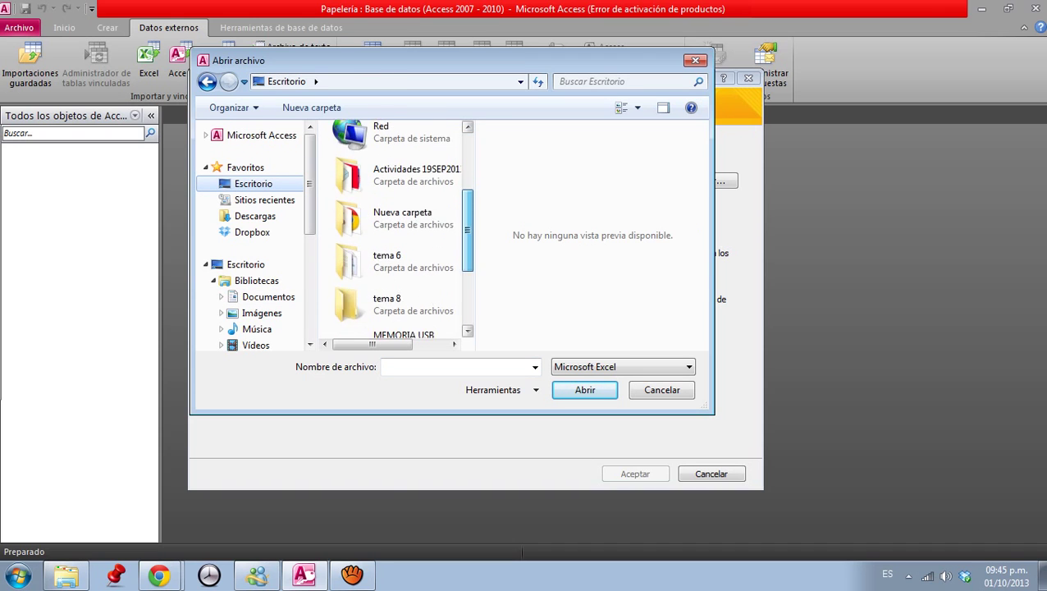
pyautogui.doubleClick(386, 255)
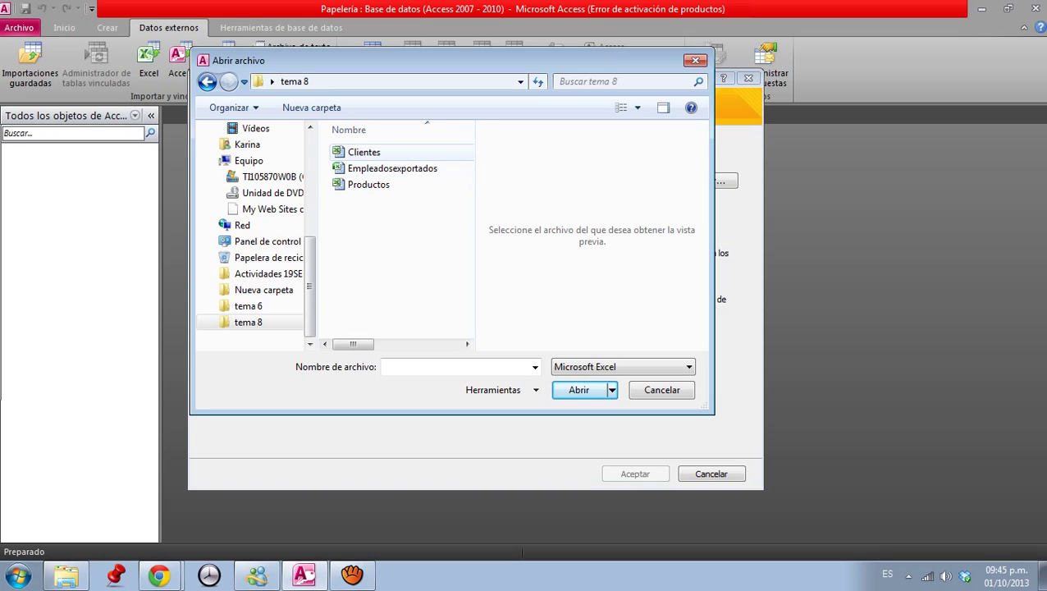
pyautogui.click(363, 152)
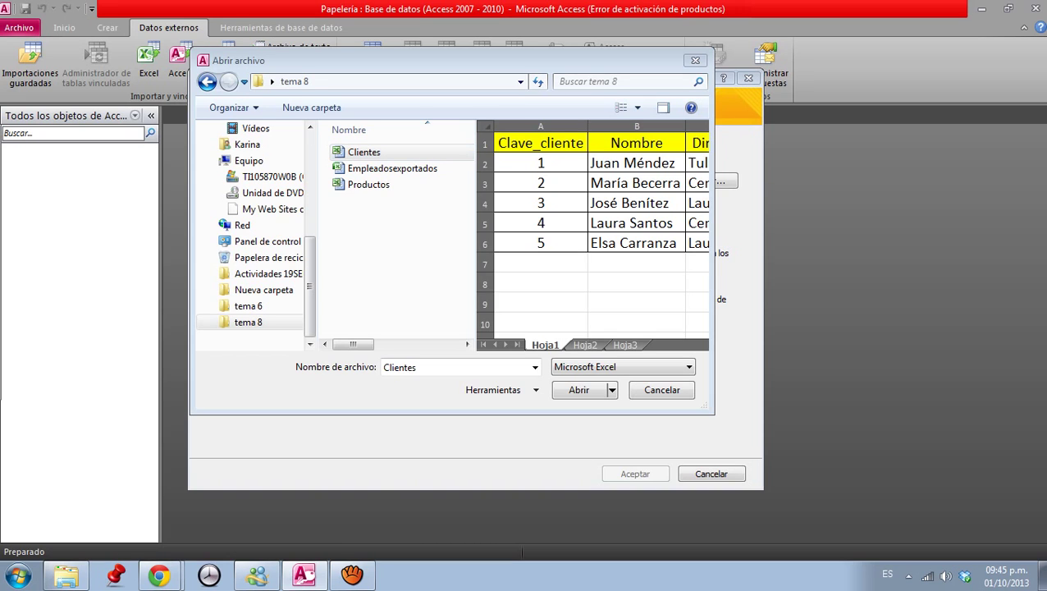
pyautogui.press('Return')
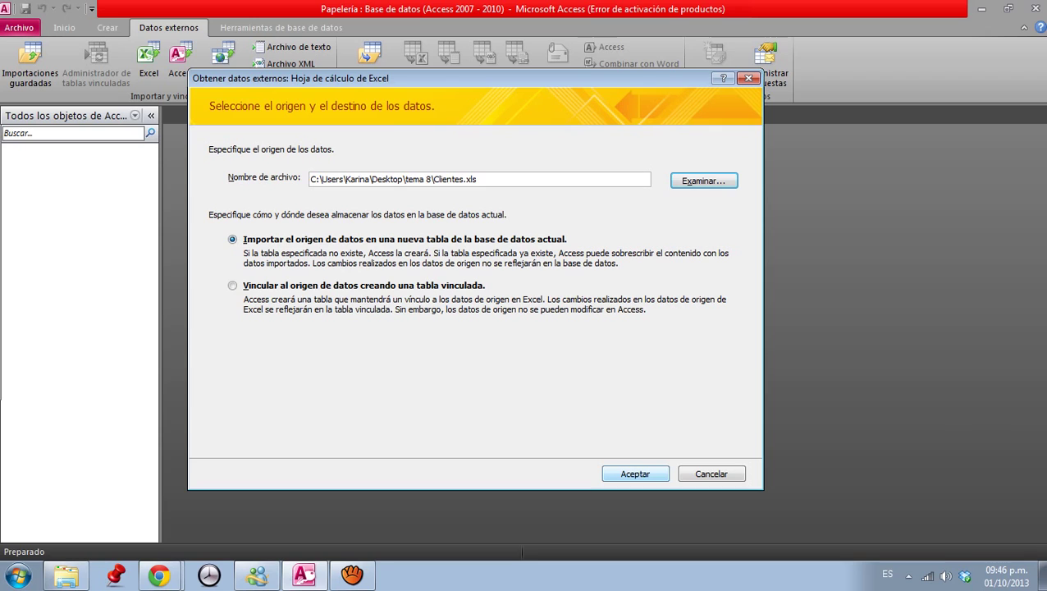
pyautogui.click(635, 473)
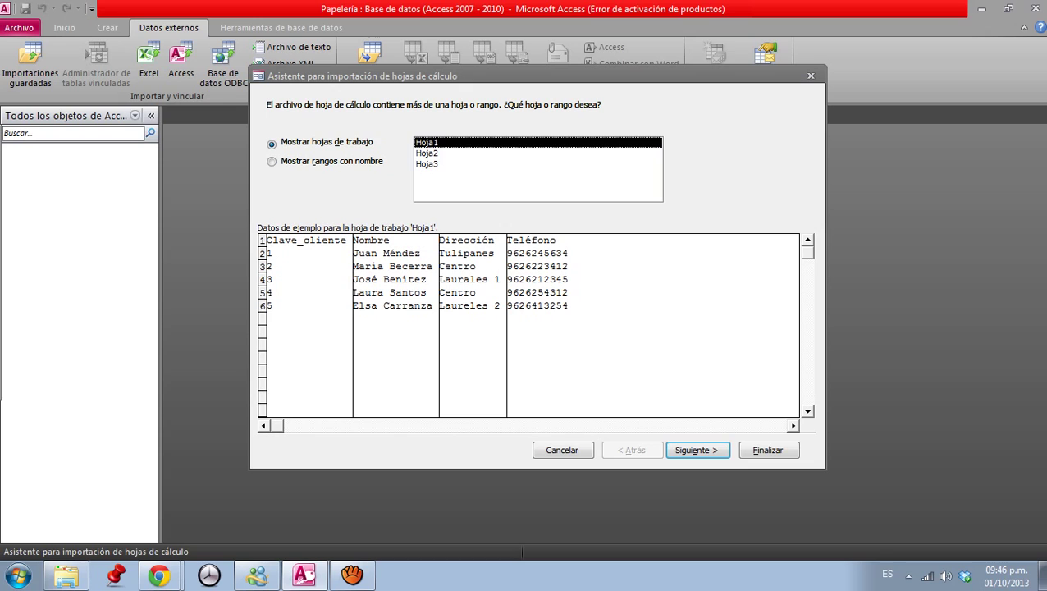
# Step: Choose worksheet Hoja1 for the import and use its first row as column headings
pyautogui.click(428, 153)
pyautogui.click(429, 164)
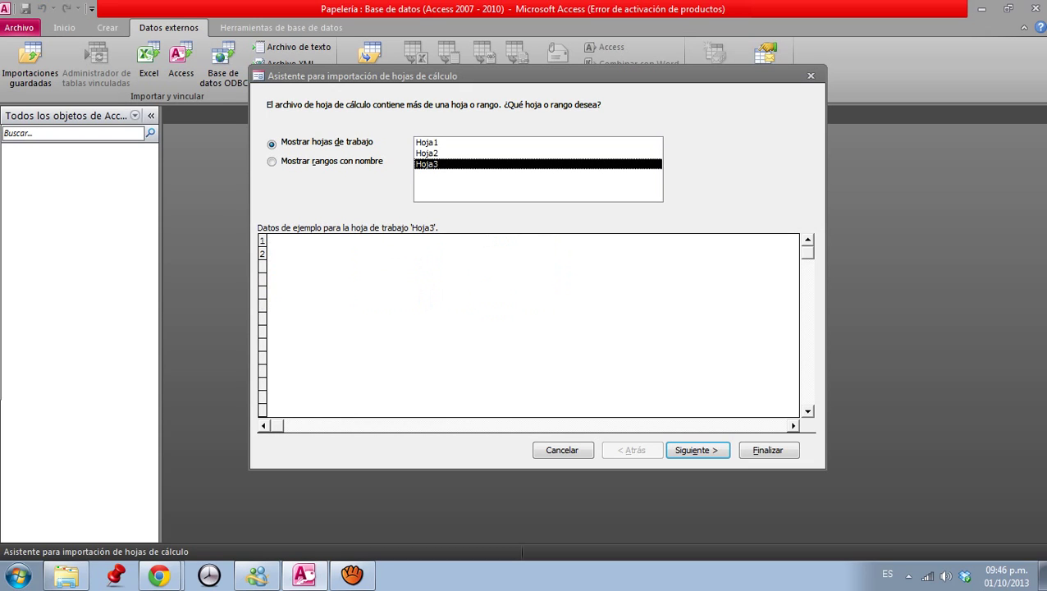
pyautogui.click(427, 142)
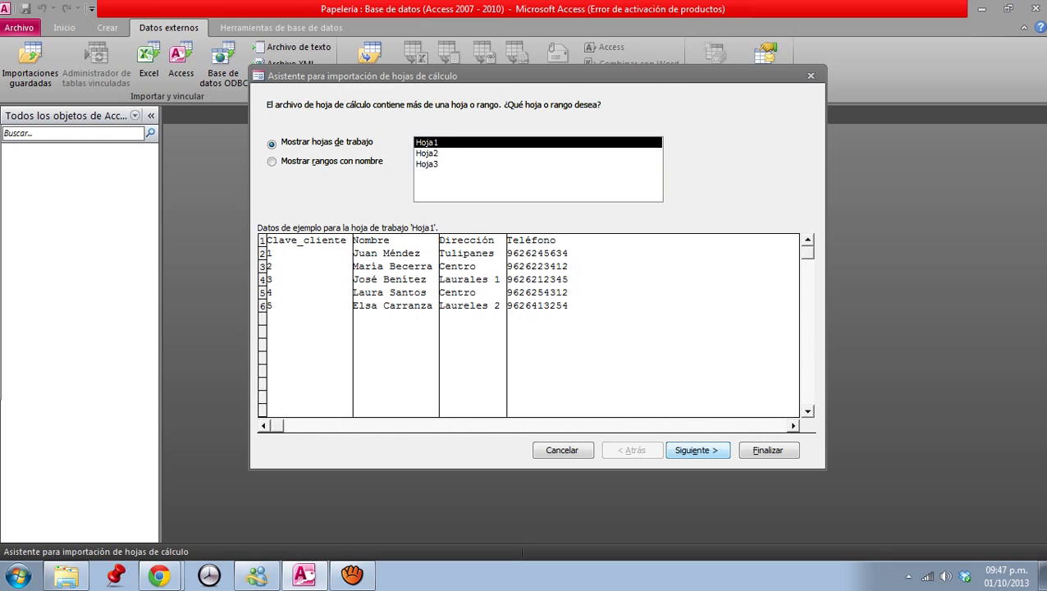
pyautogui.press('Return')
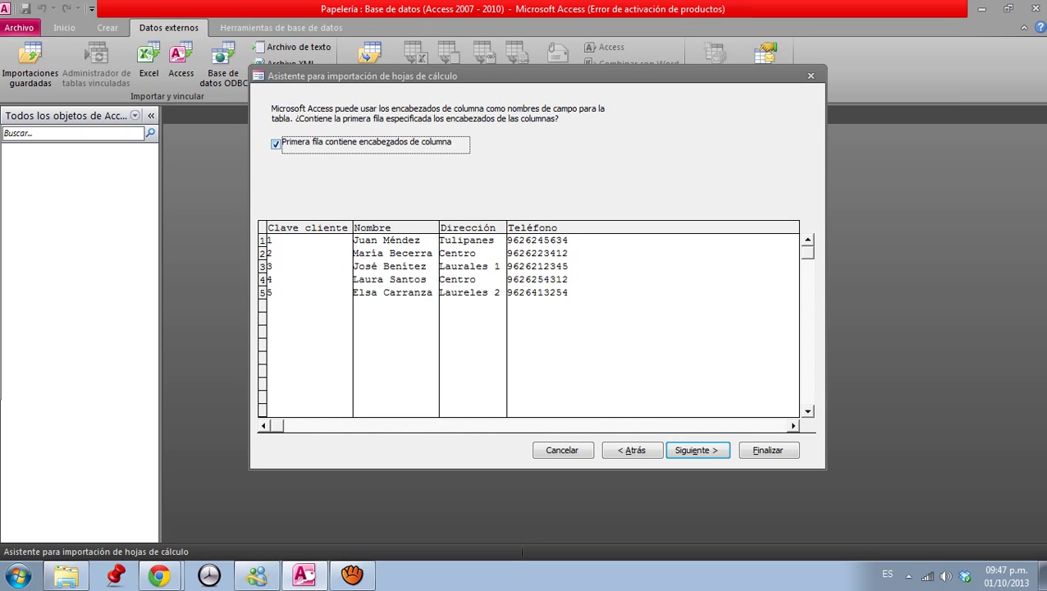
pyautogui.press('space')
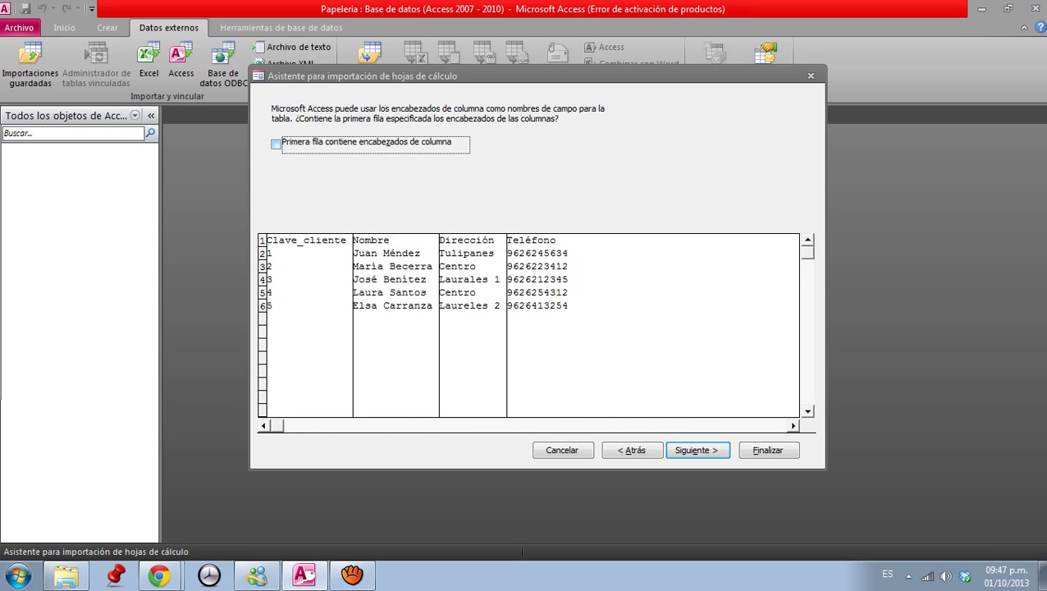
pyautogui.press('space')
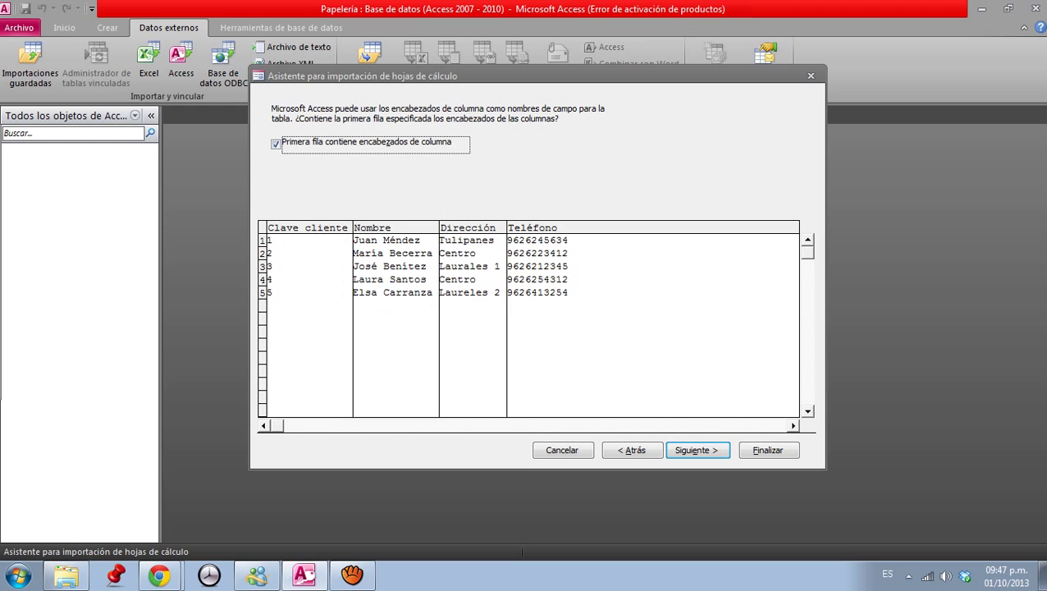
pyautogui.press('Return')
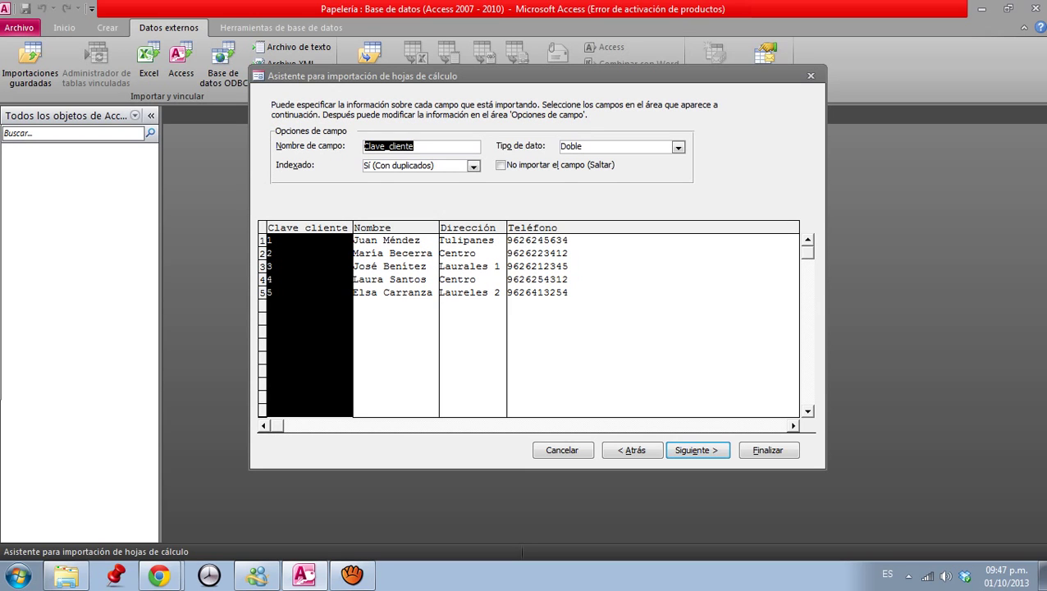
# Step: Set the data type of the Clave_cliente field to Entero largo
pyautogui.press('Tab')
pyautogui.hotkey('alt', 'Down')
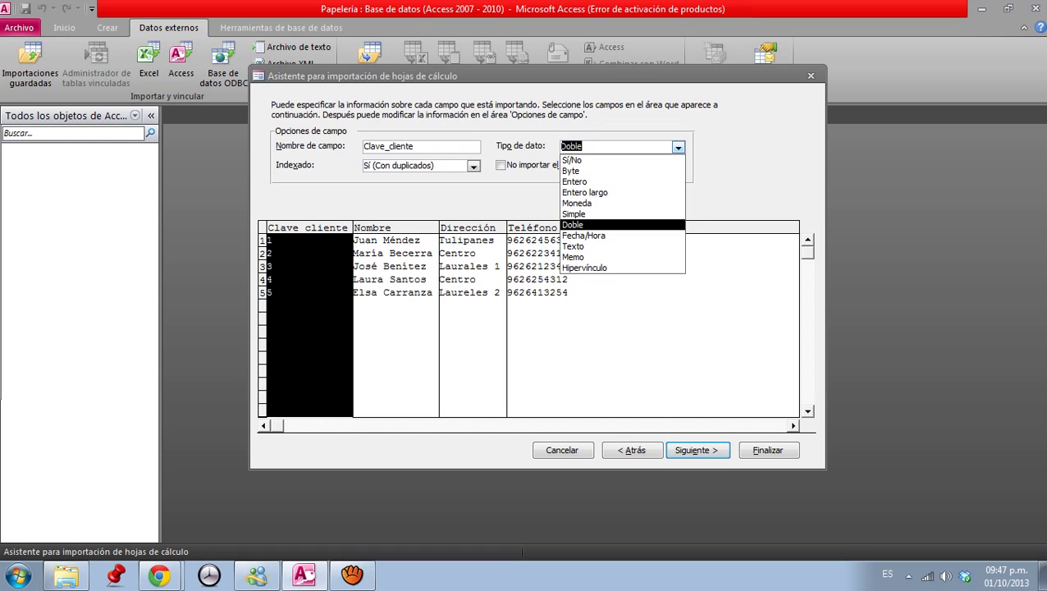
pyautogui.press('Return')
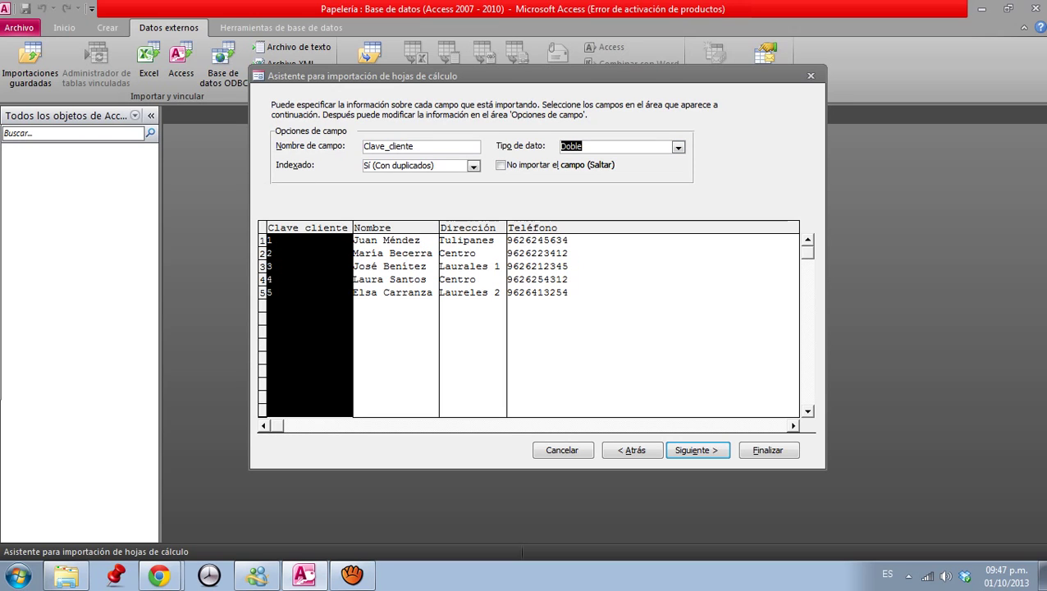
pyautogui.click(393, 329)
pyautogui.click(472, 328)
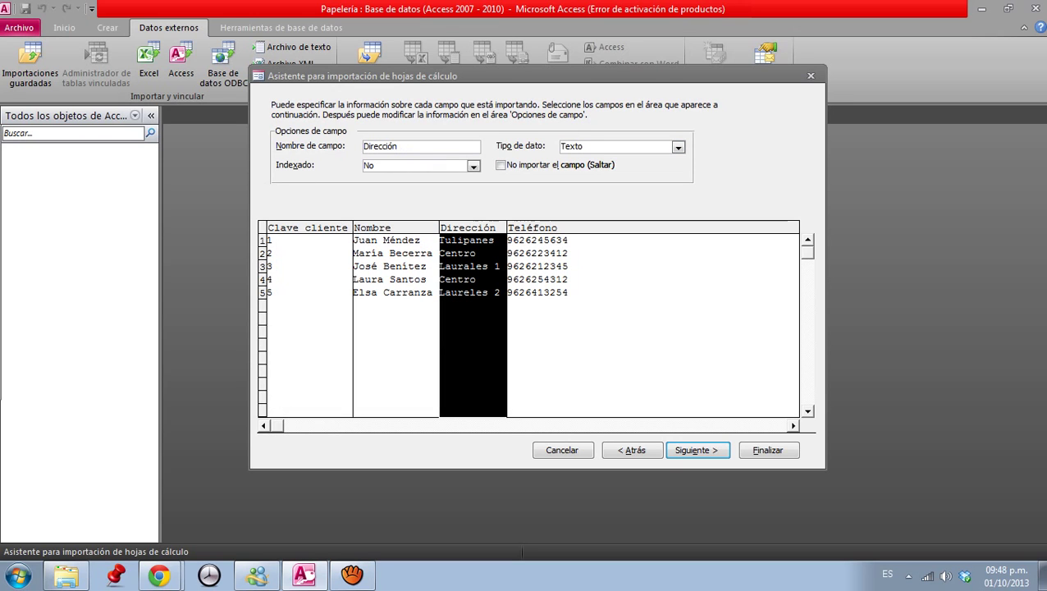
pyautogui.click(309, 328)
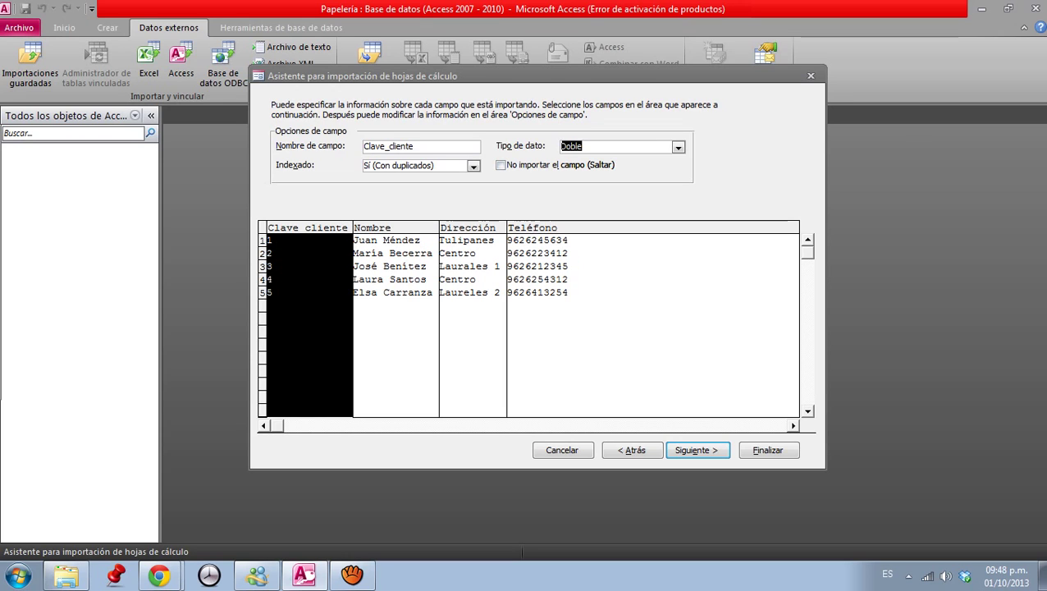
pyautogui.click(679, 148)
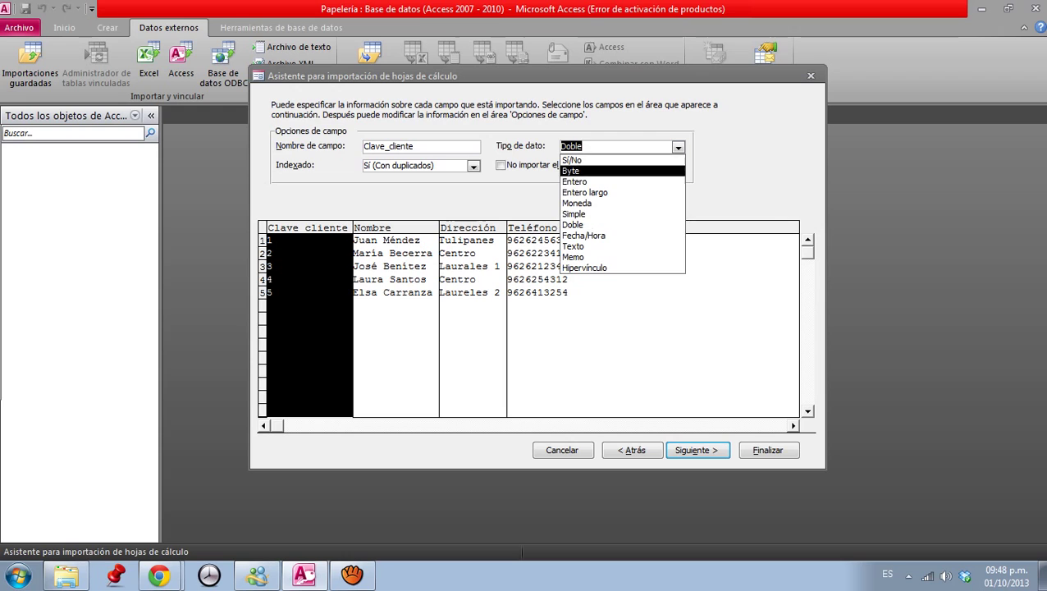
pyautogui.click(584, 192)
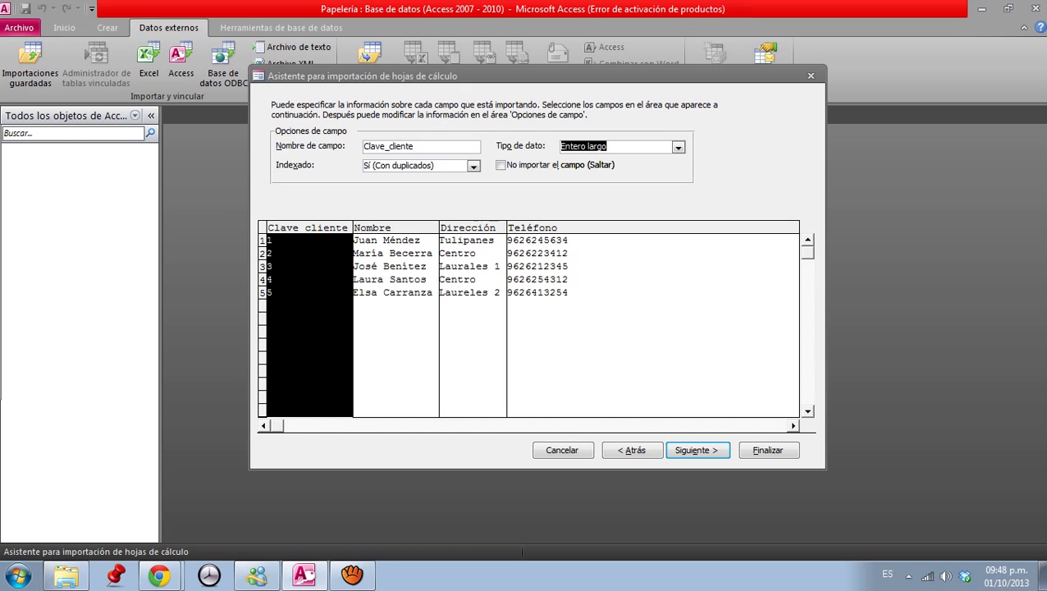
# Step: Review the Nombre and Dirección fields, set the Teléfono field's data type to Texto, and accept the field options
pyautogui.click(396, 246)
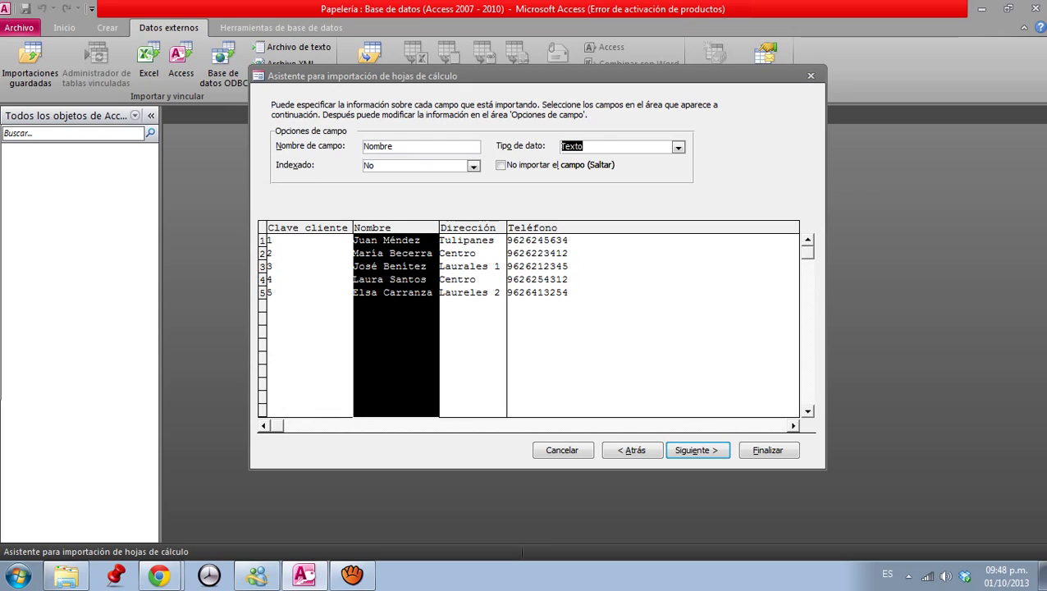
pyautogui.click(392, 146)
pyautogui.click(468, 247)
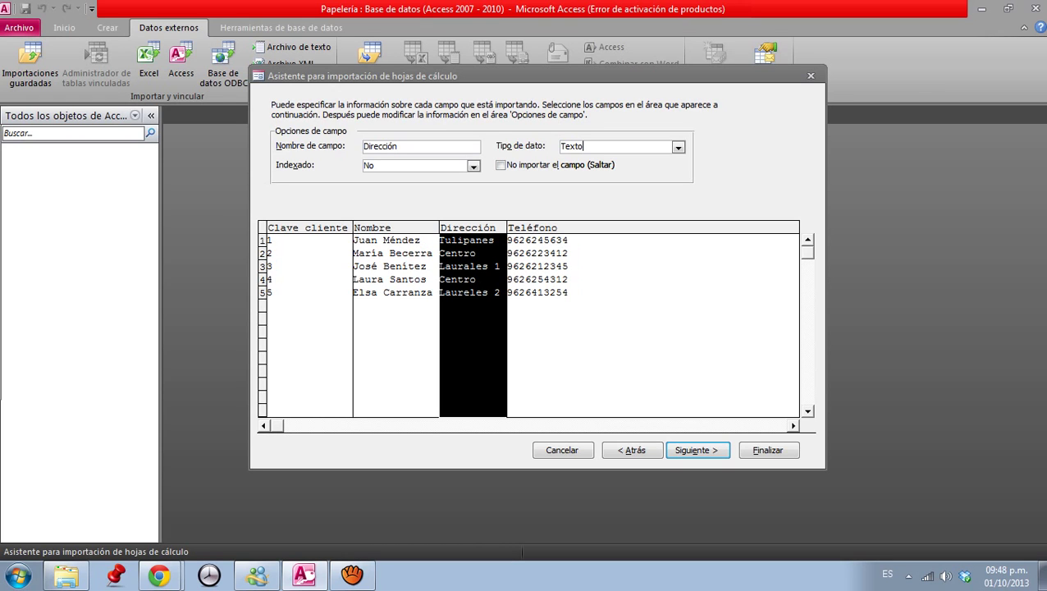
pyautogui.click(532, 227)
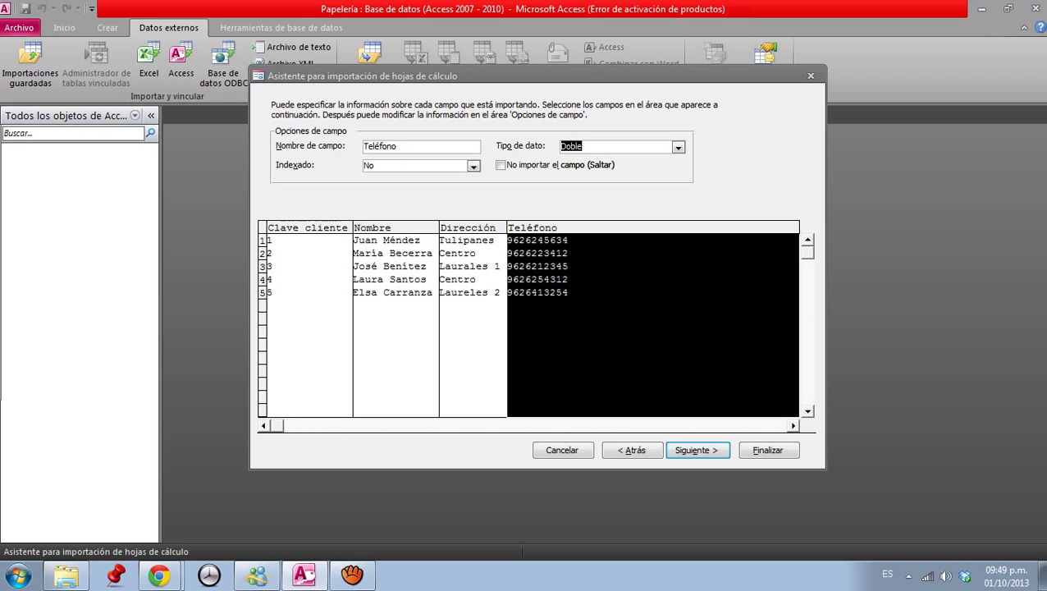
pyautogui.hotkey('alt', 'Down')
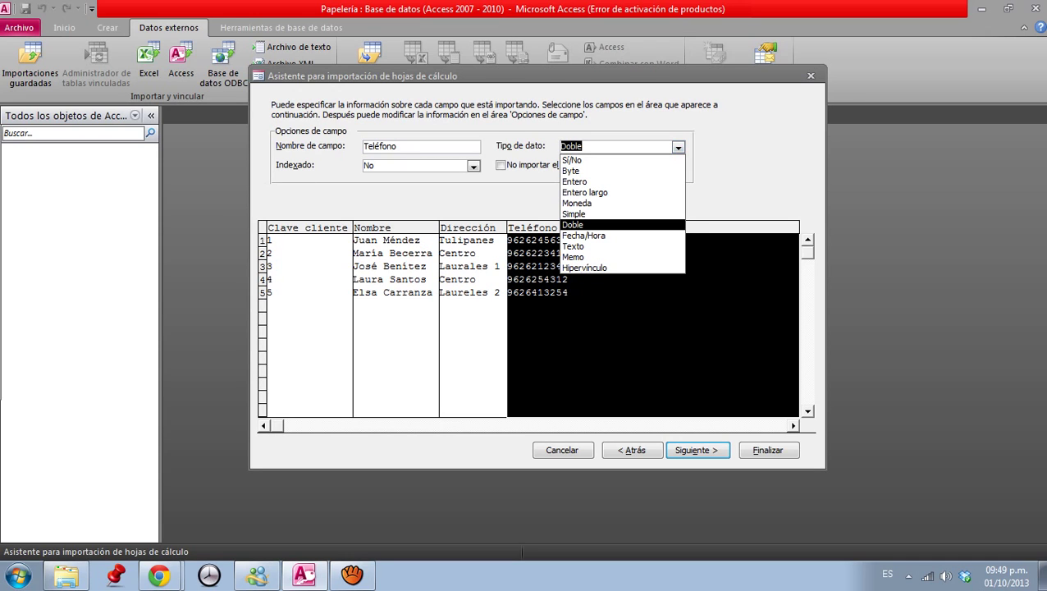
pyautogui.press('Down')
pyautogui.press('Down')
pyautogui.press('Return')
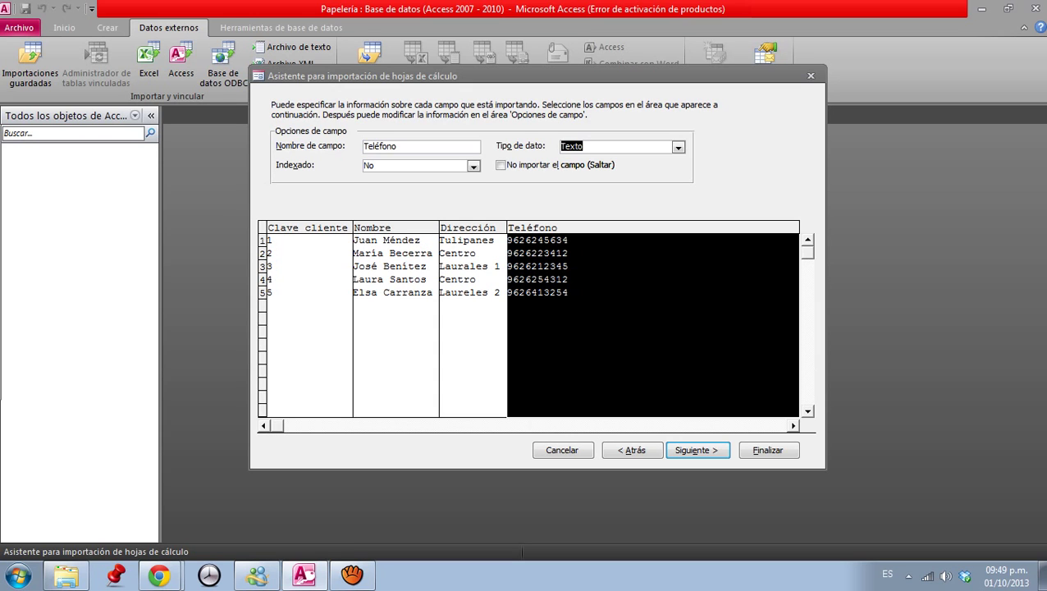
pyautogui.click(697, 450)
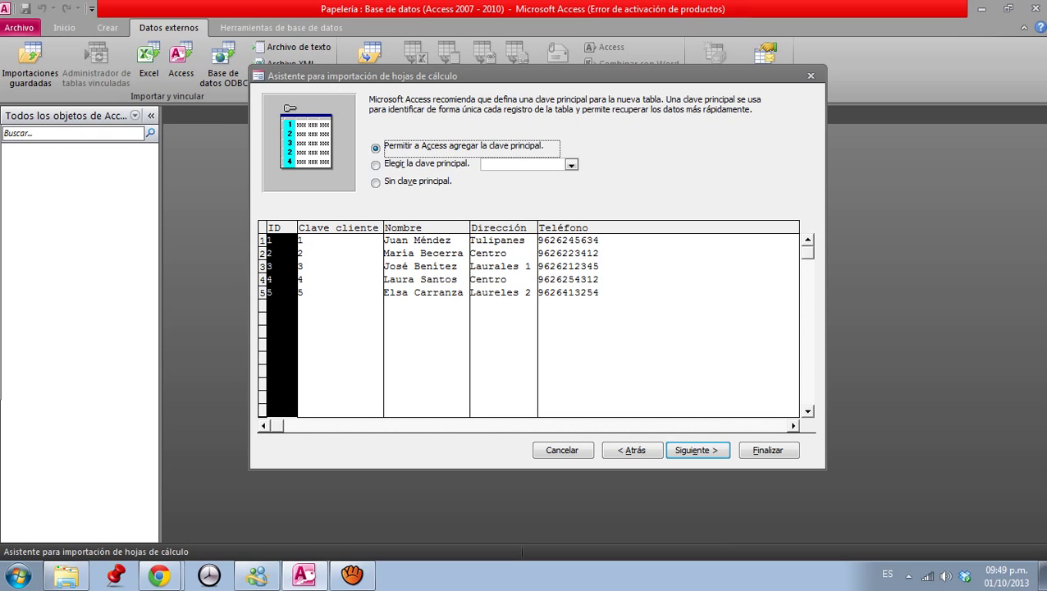
# Step: Choose Clave_cliente as the new table's primary key and continue to the table naming page
pyautogui.click(376, 165)
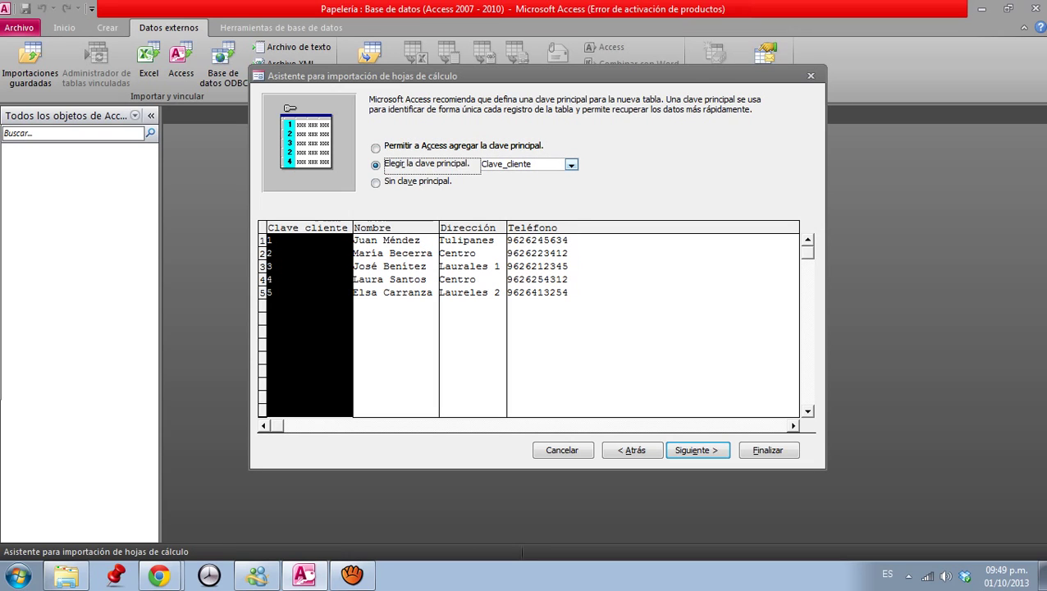
pyautogui.click(572, 164)
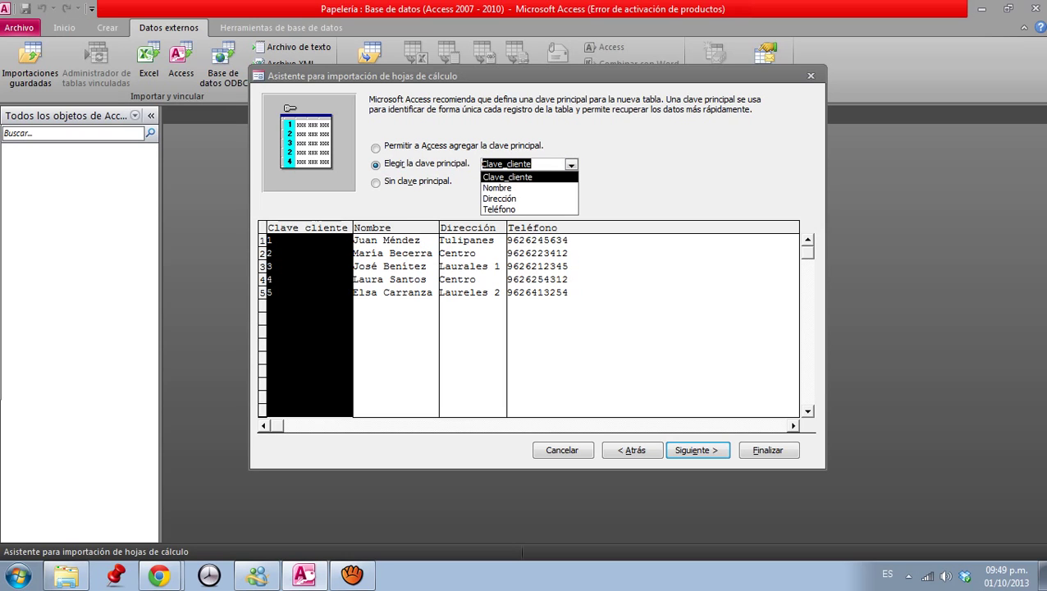
pyautogui.click(507, 177)
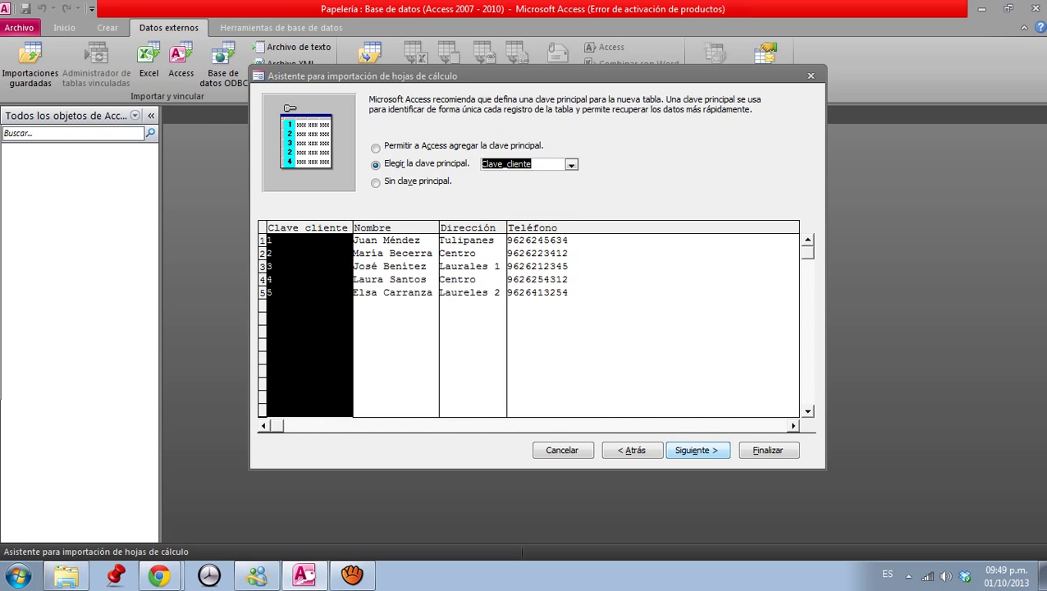
pyautogui.click(696, 449)
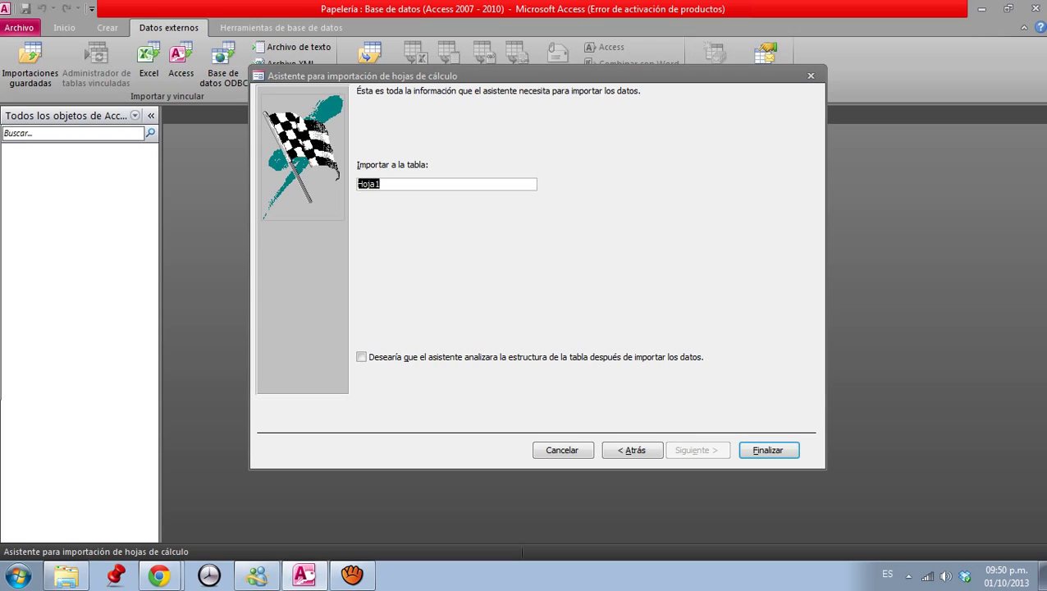
# Step: Name the destination table Clientes and finish the spreadsheet import
pyautogui.click(381, 184)
pyautogui.press('BackSpace')
pyautogui.press('BackSpace')
pyautogui.press('BackSpace')
pyautogui.press('BackSpace')
pyautogui.press('BackSpace')
pyautogui.write('Clientes')
pyautogui.press('Return')
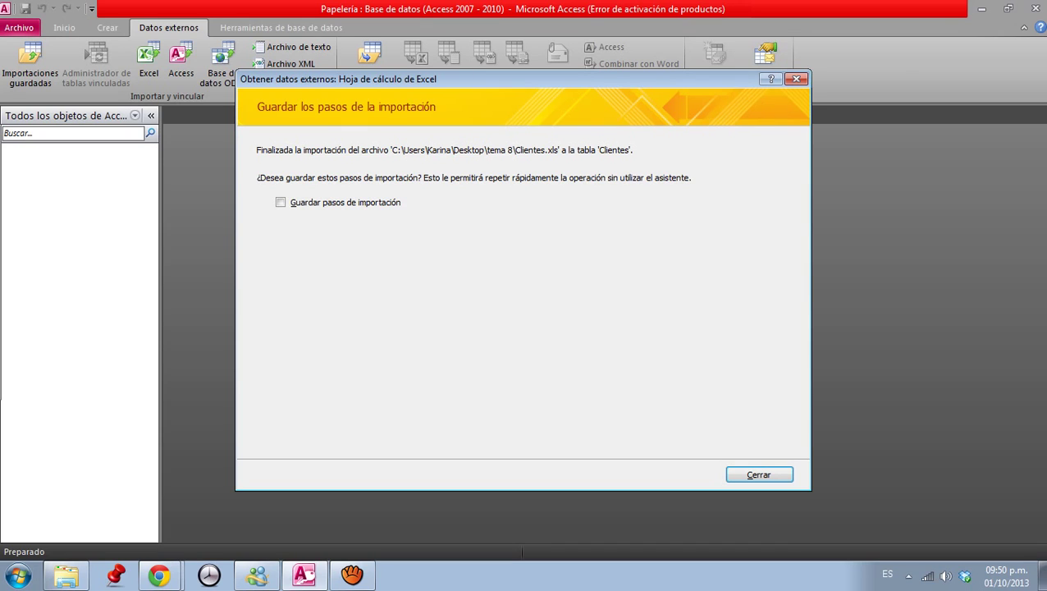
# Step: Save the import steps with the description "Se realizo la importación de Clientes de Excel a Access" and check the imported Clientes table's records
pyautogui.click(280, 202)
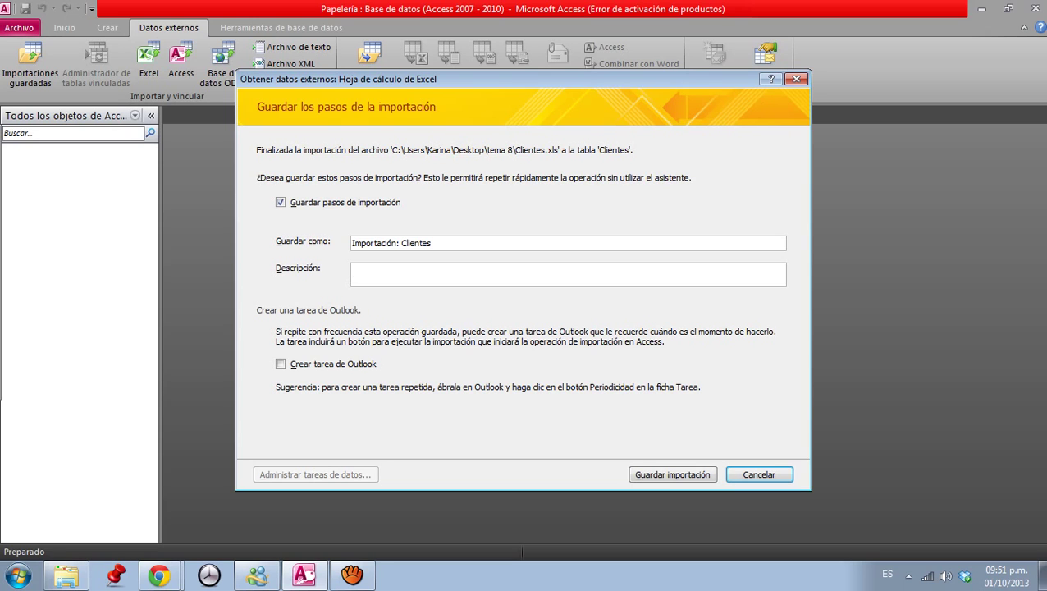
pyautogui.write('Se realizo la importación ')
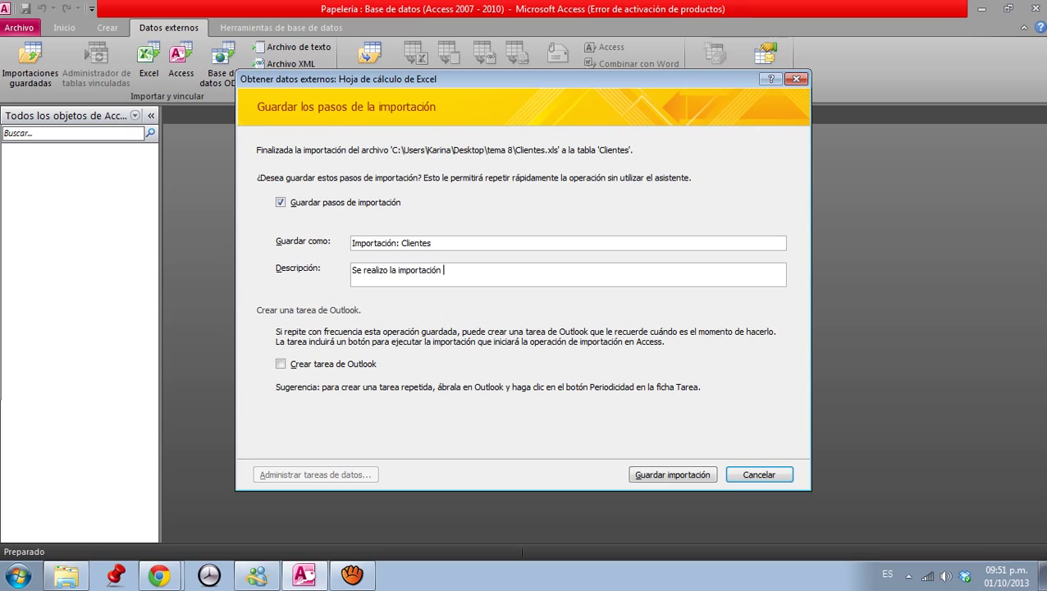
pyautogui.write('de Clientes de Excel a Access')
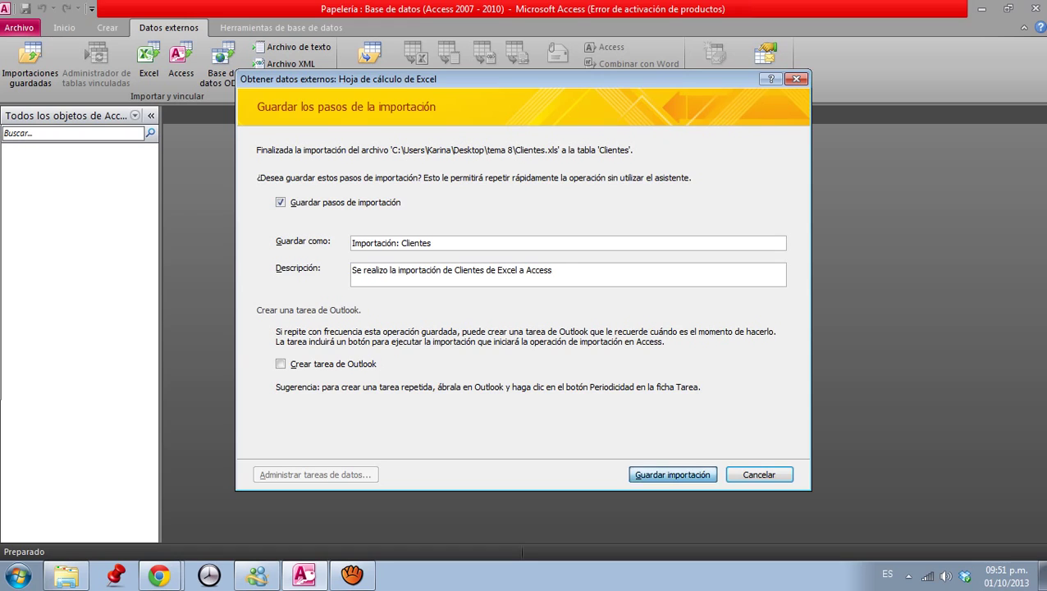
pyautogui.press('Return')
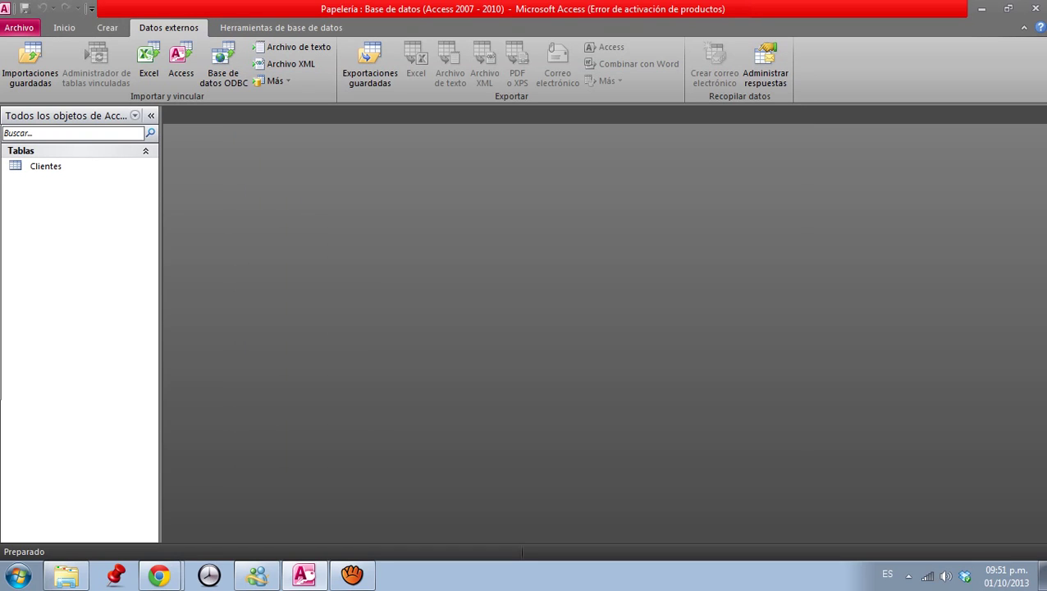
pyautogui.doubleClick(46, 166)
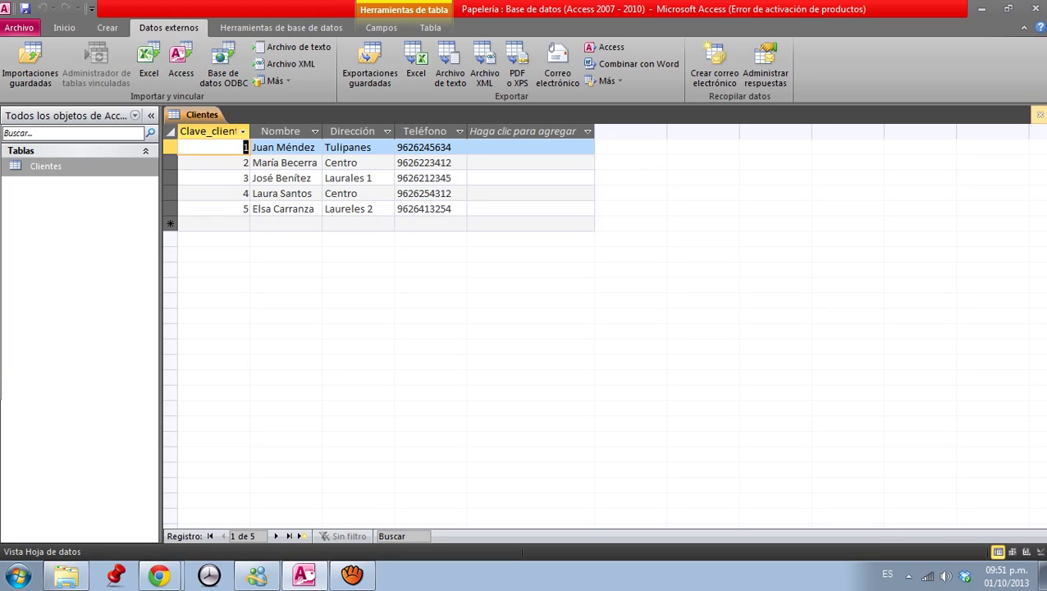
pyautogui.click(1039, 114)
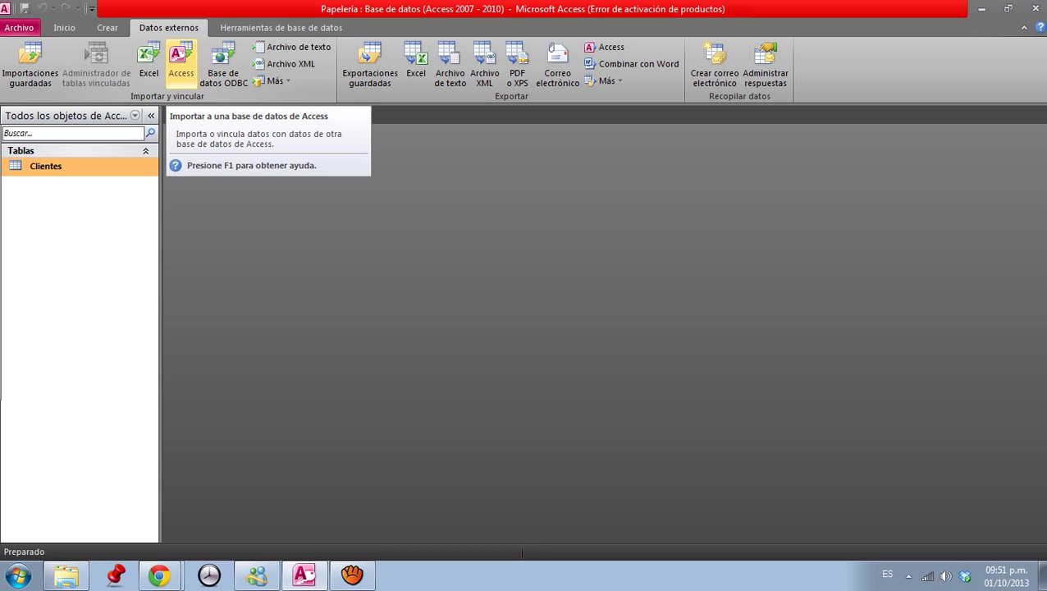
# Step: Start an Access database import into the current database, using Proveedores papelería.accdb from the tema 8 folder as the source
pyautogui.click(181, 62)
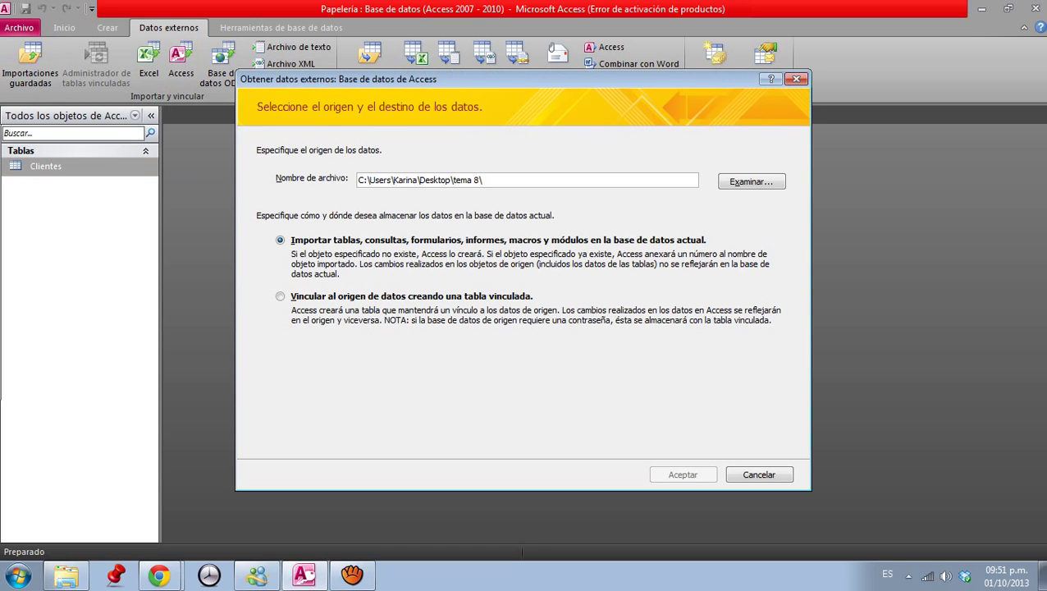
pyautogui.moveTo(524, 79); pyautogui.dragTo(492, 55)
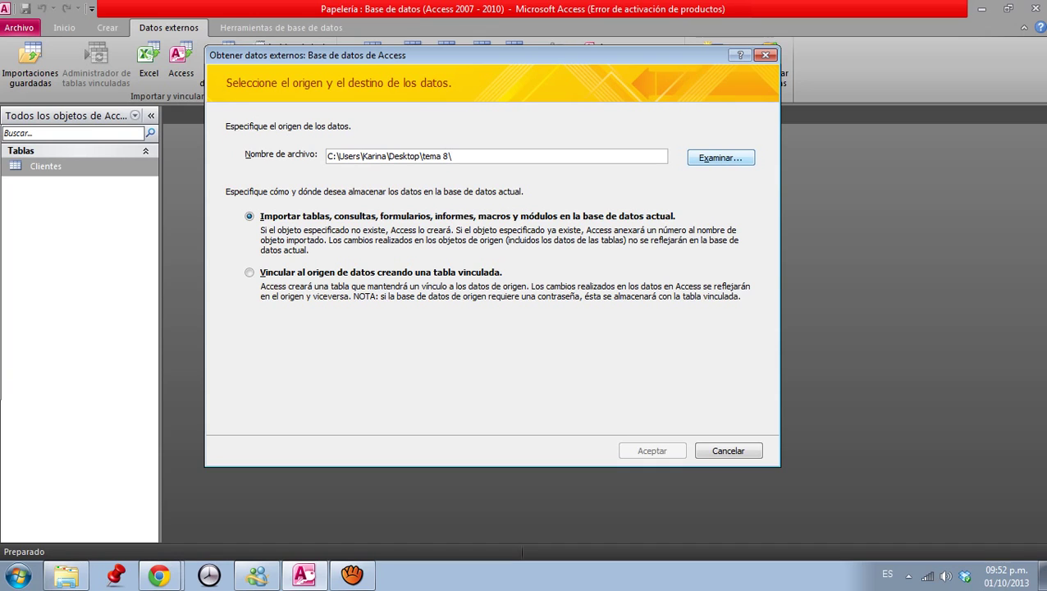
pyautogui.click(720, 157)
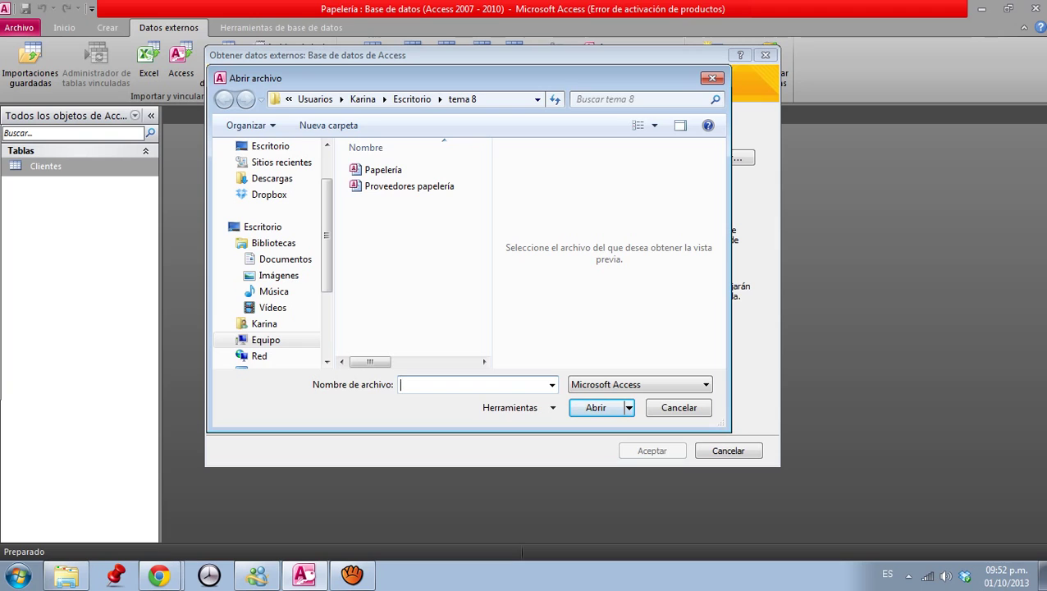
pyautogui.click(409, 186)
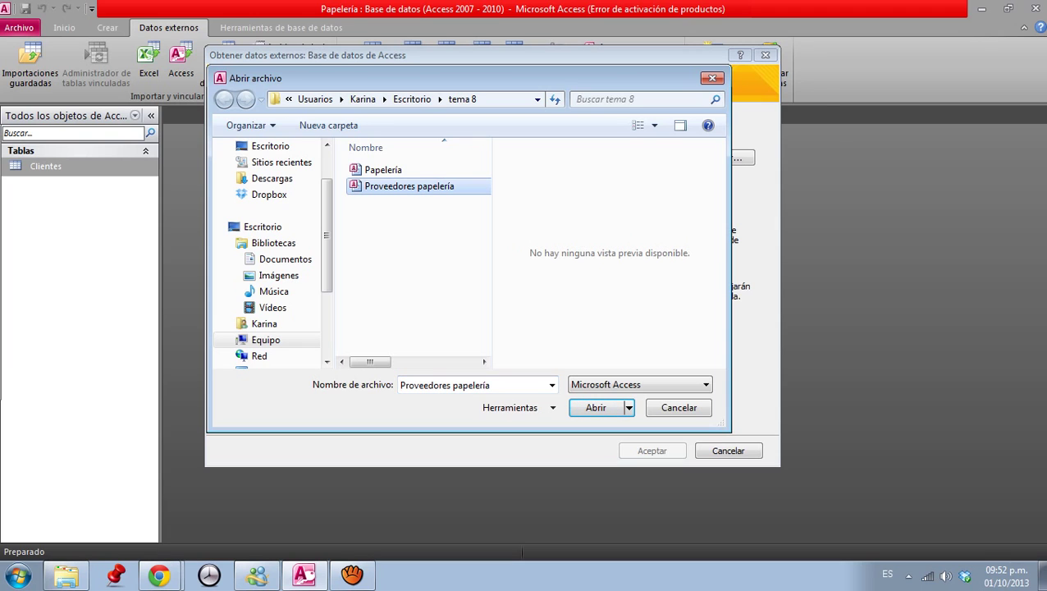
pyautogui.click(595, 407)
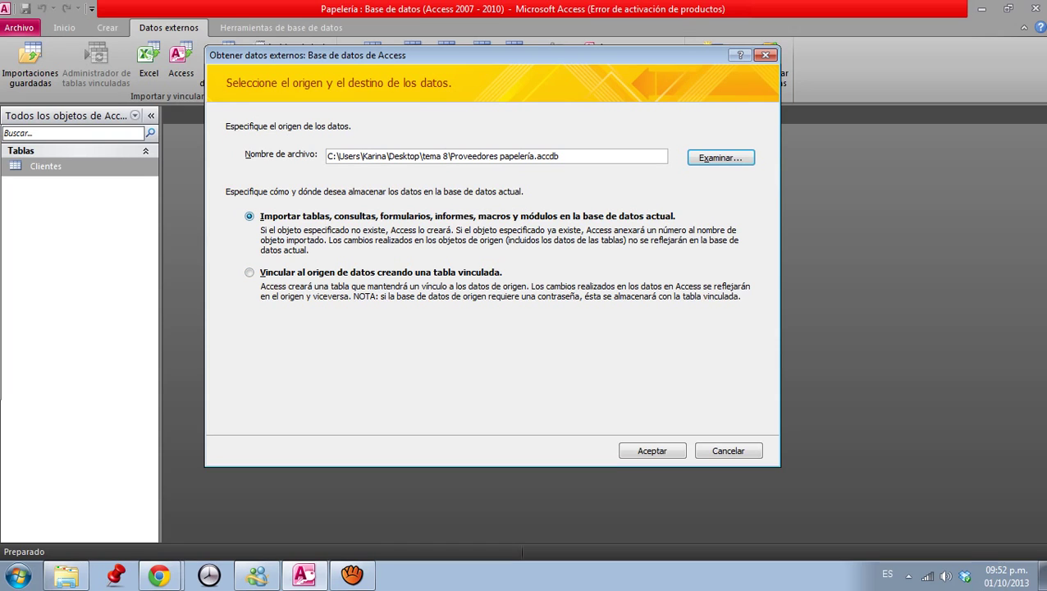
pyautogui.press('Tab')
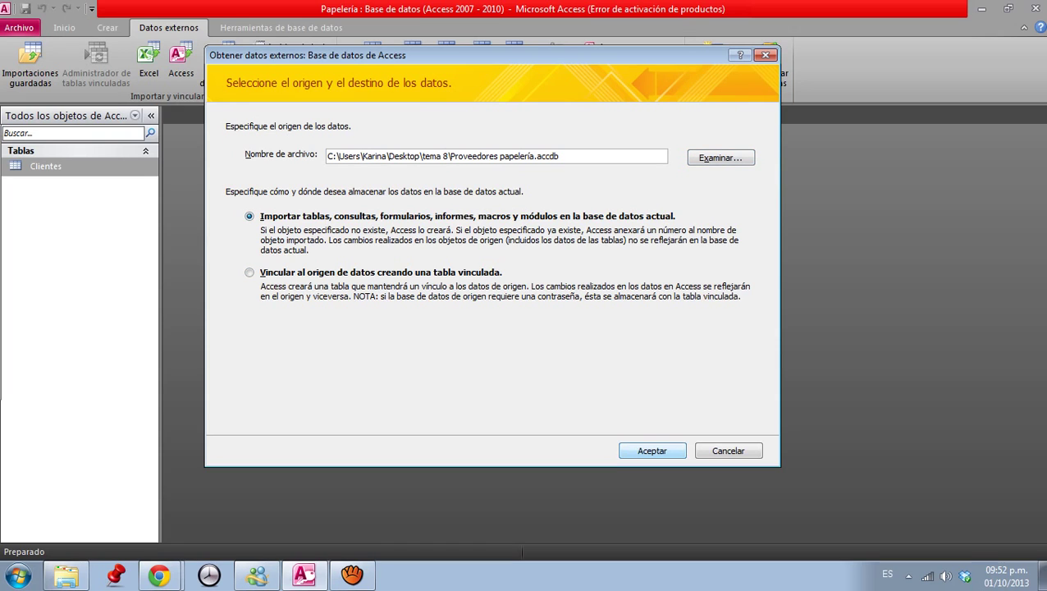
pyautogui.press('Return')
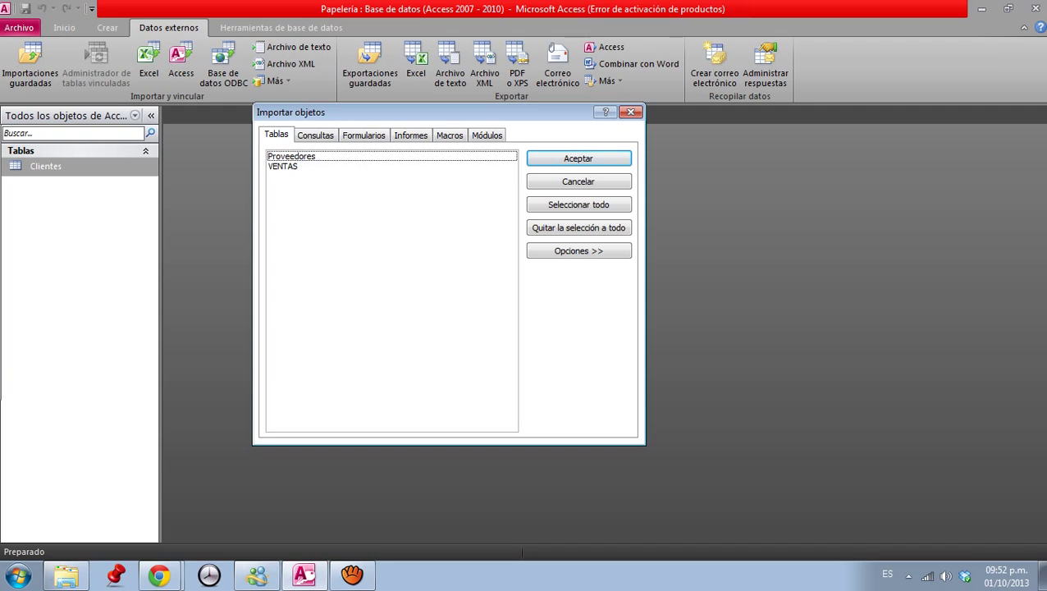
# Step: Review the source database's importable objects and import only the Proveedores table
pyautogui.click(315, 136)
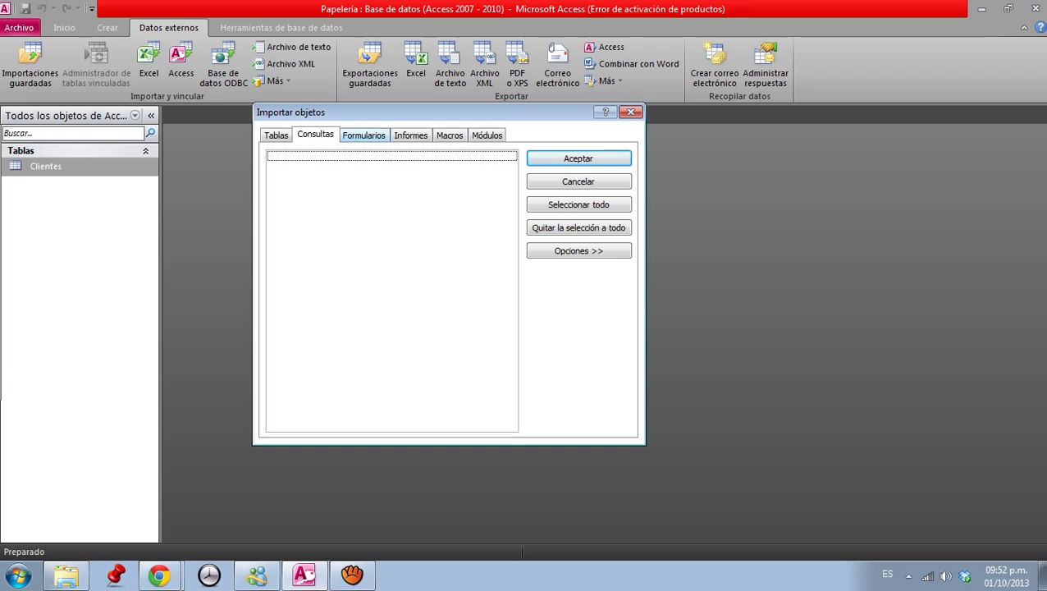
pyautogui.click(364, 135)
pyautogui.click(410, 135)
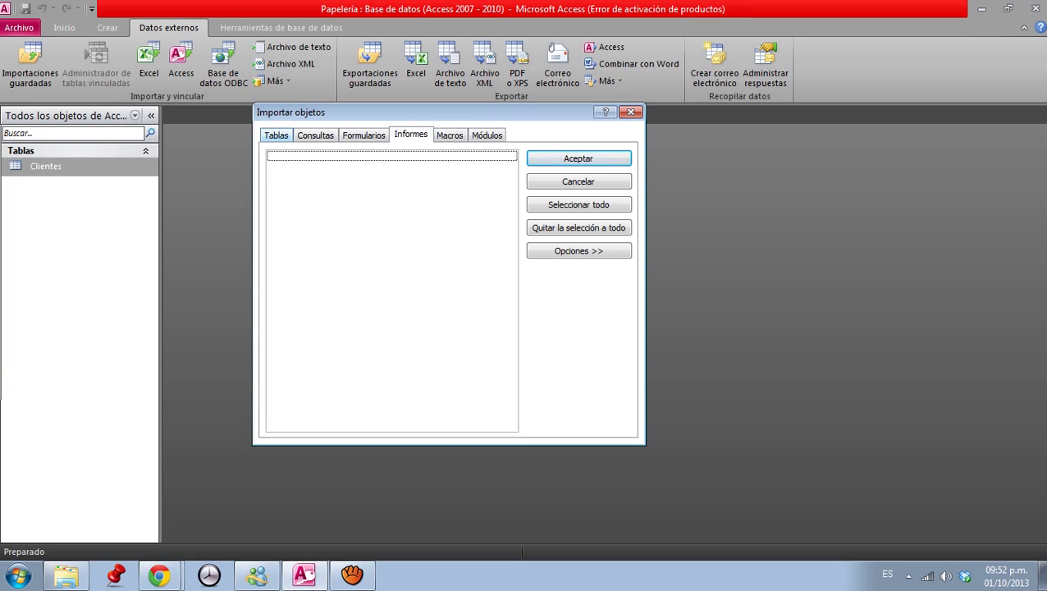
pyautogui.click(276, 136)
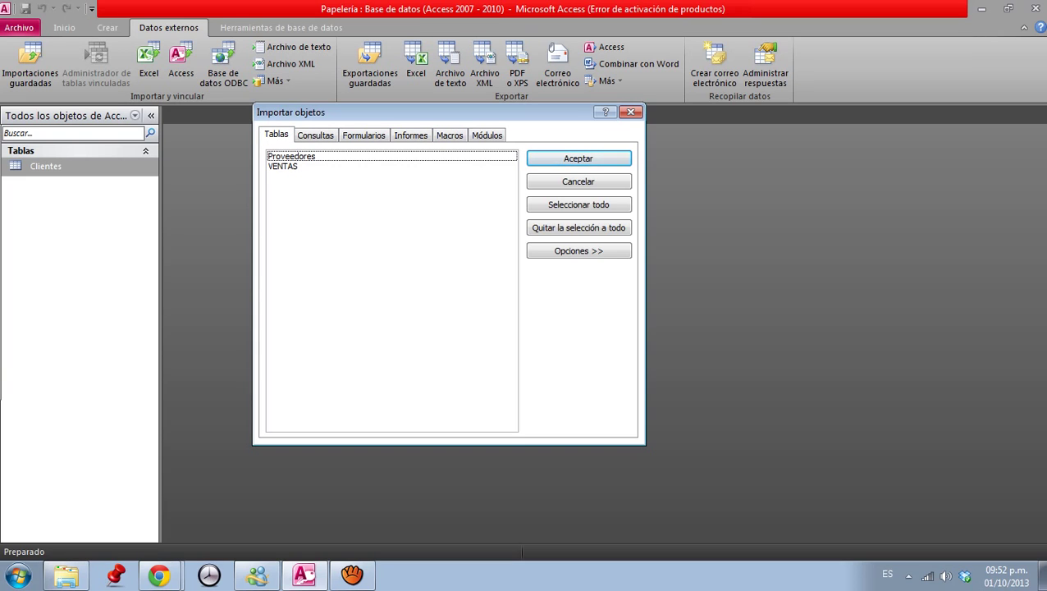
pyautogui.click(294, 156)
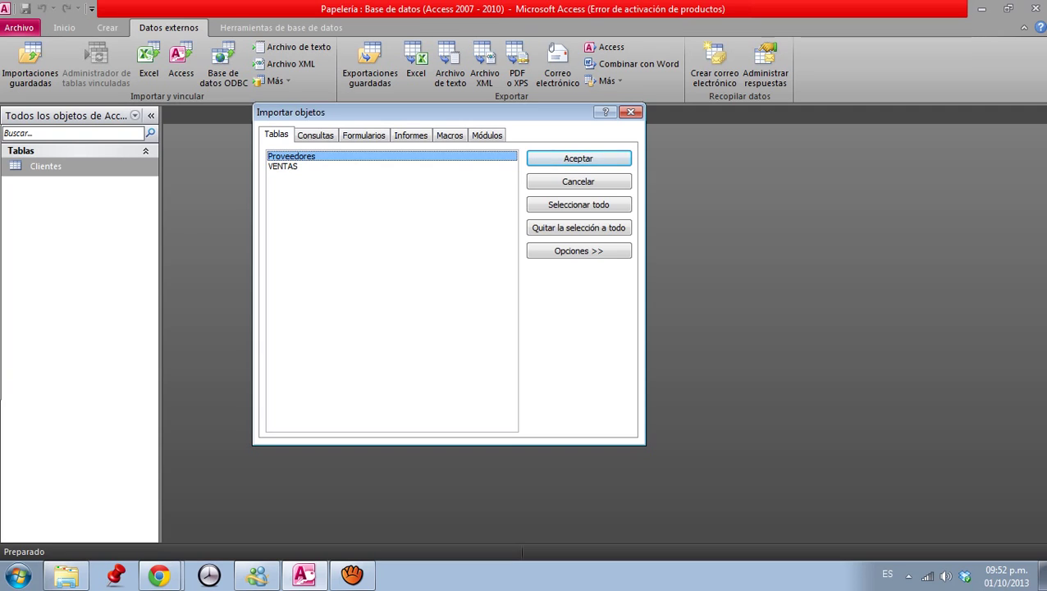
pyautogui.click(284, 167)
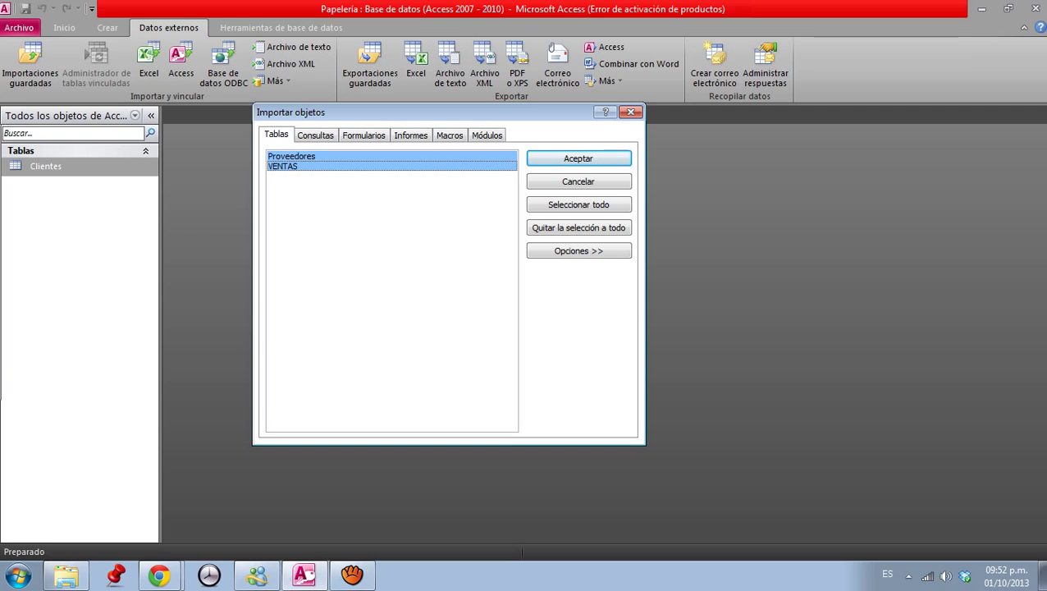
pyautogui.click(284, 167)
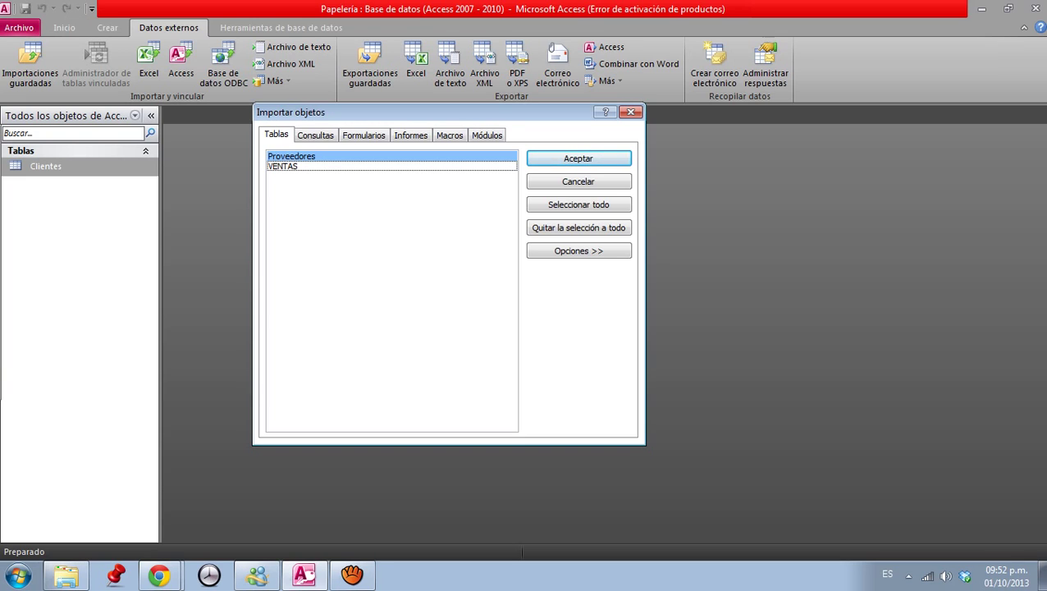
pyautogui.click(292, 156)
pyautogui.click(292, 155)
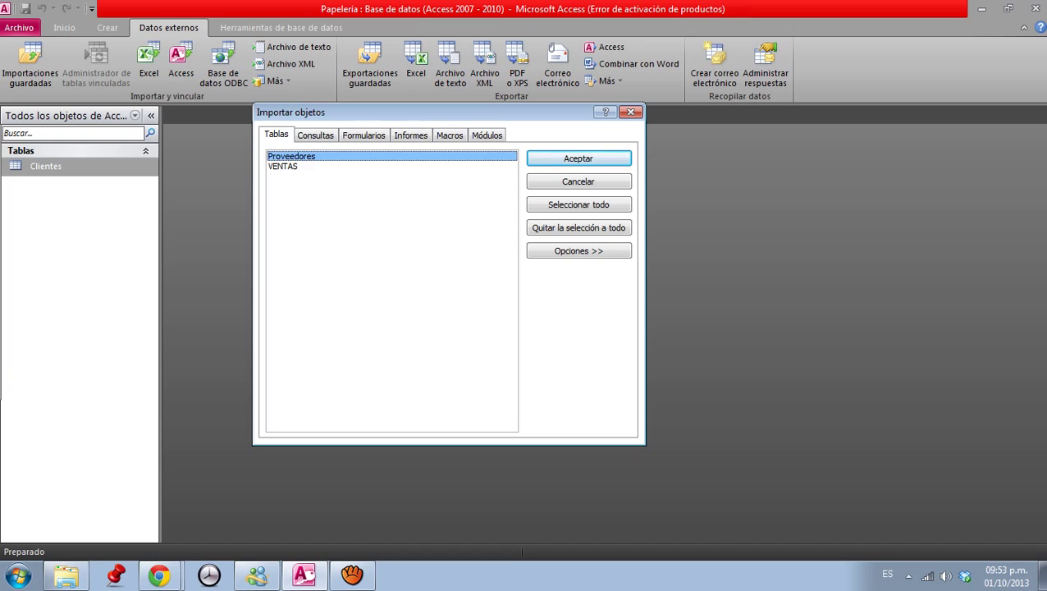
pyautogui.press('Return')
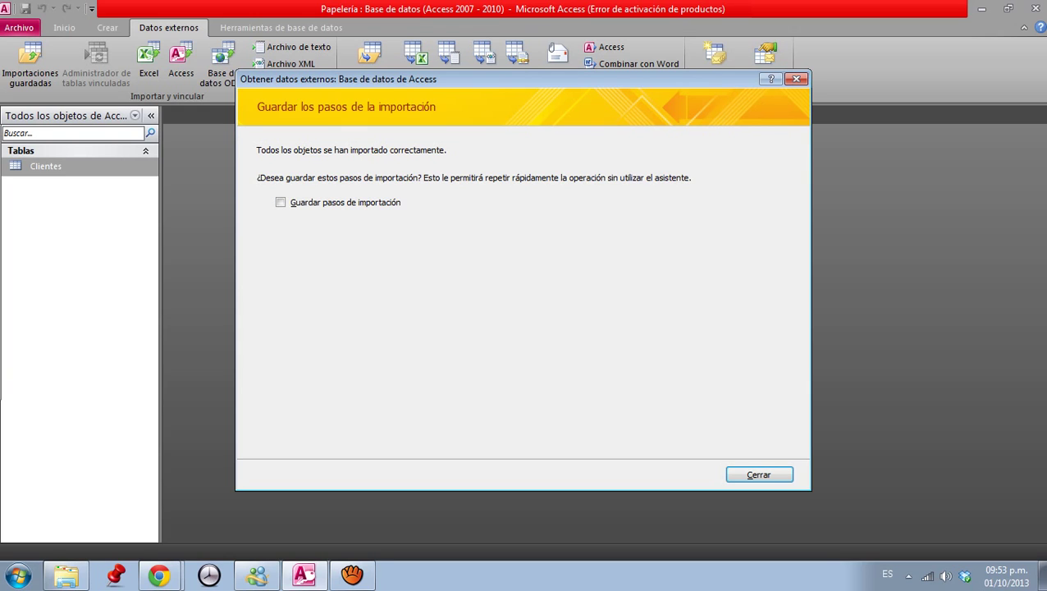
# Step: Save the import steps with the description "Se importaron datos de otra base de datos de Access" and check the imported Proveedores table's records
pyautogui.click(281, 202)
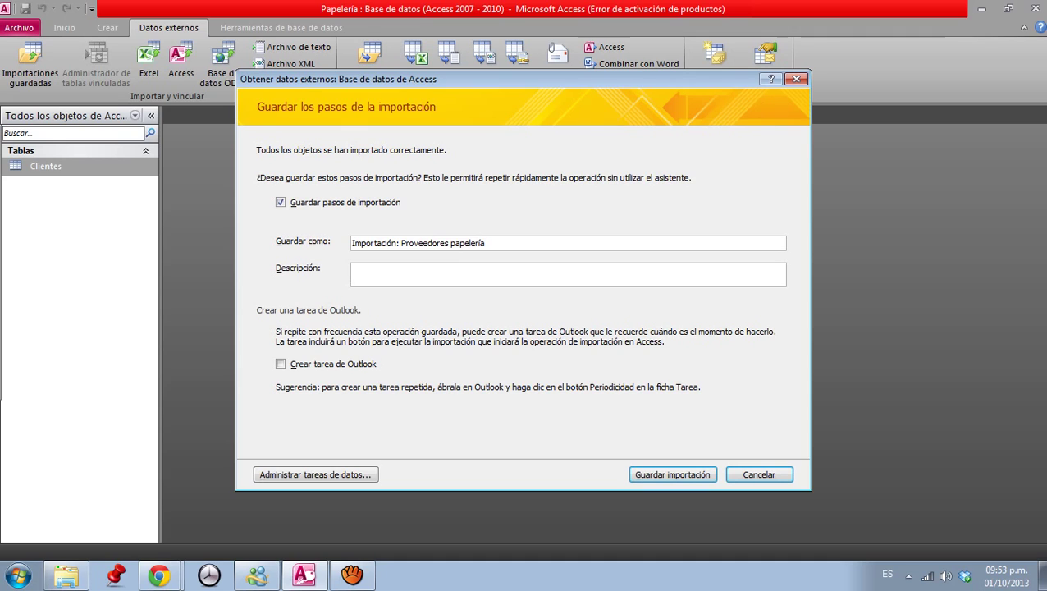
pyautogui.write('Se importaron datos de otra ')
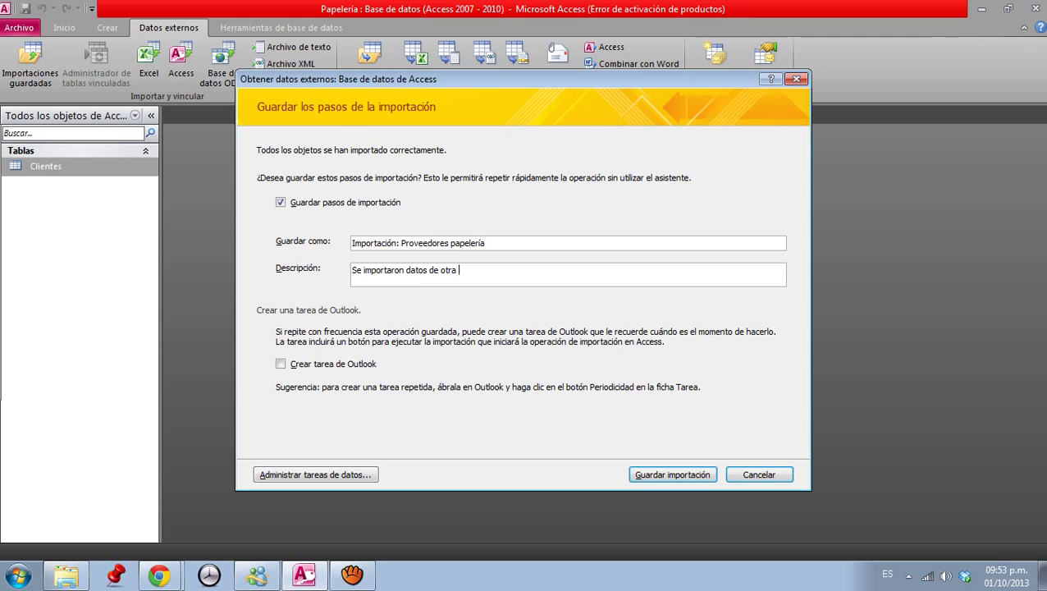
pyautogui.write('base de d')
pyautogui.write('atos de ')
pyautogui.write('a')
pyautogui.press('BackSpace')
pyautogui.write('A')
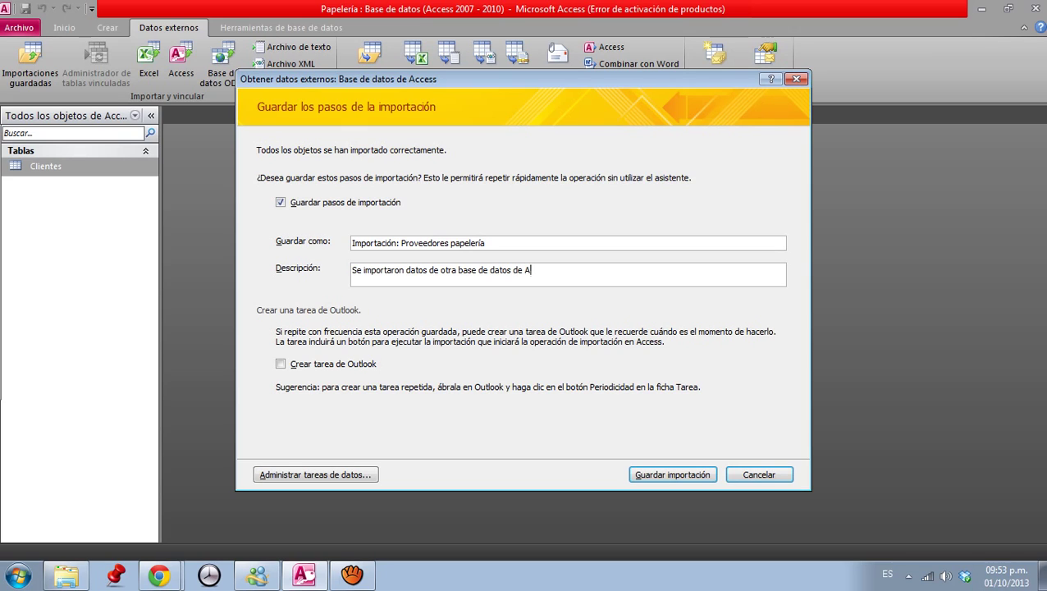
pyautogui.write('ccess')
pyautogui.click(672, 474)
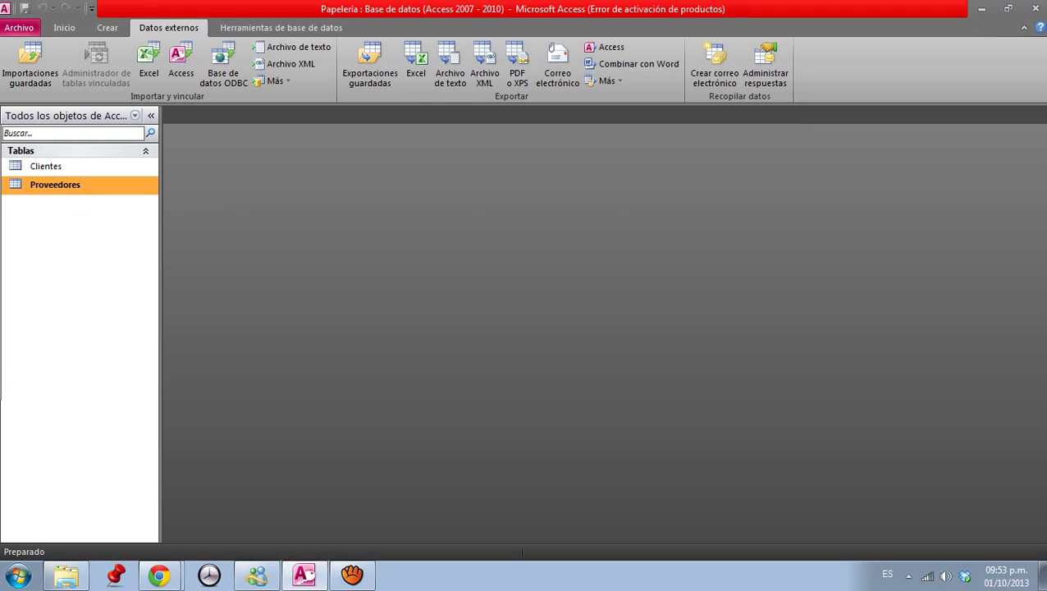
pyautogui.doubleClick(55, 184)
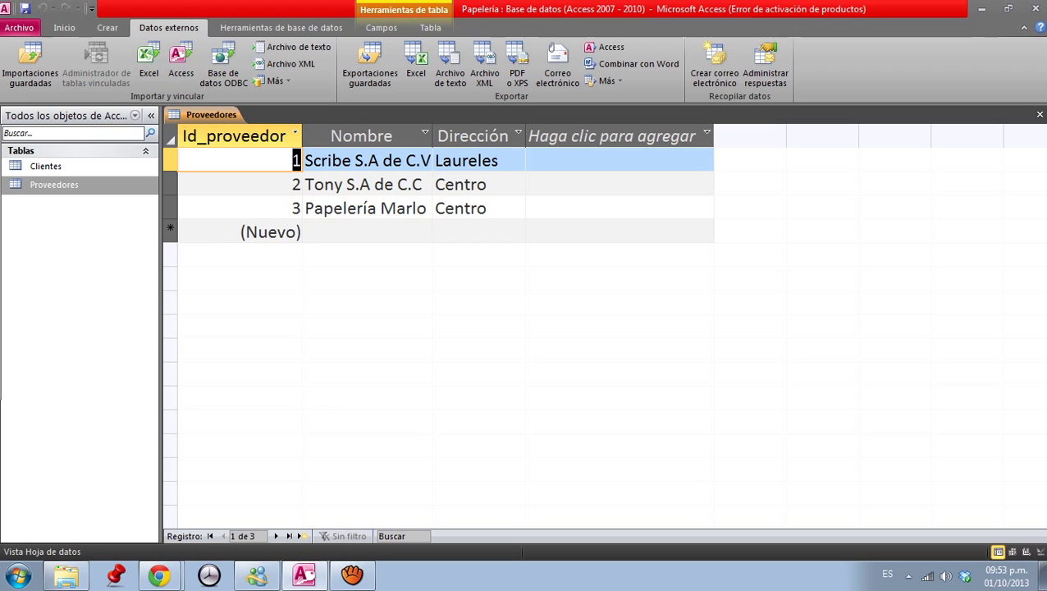
pyautogui.click(1039, 115)
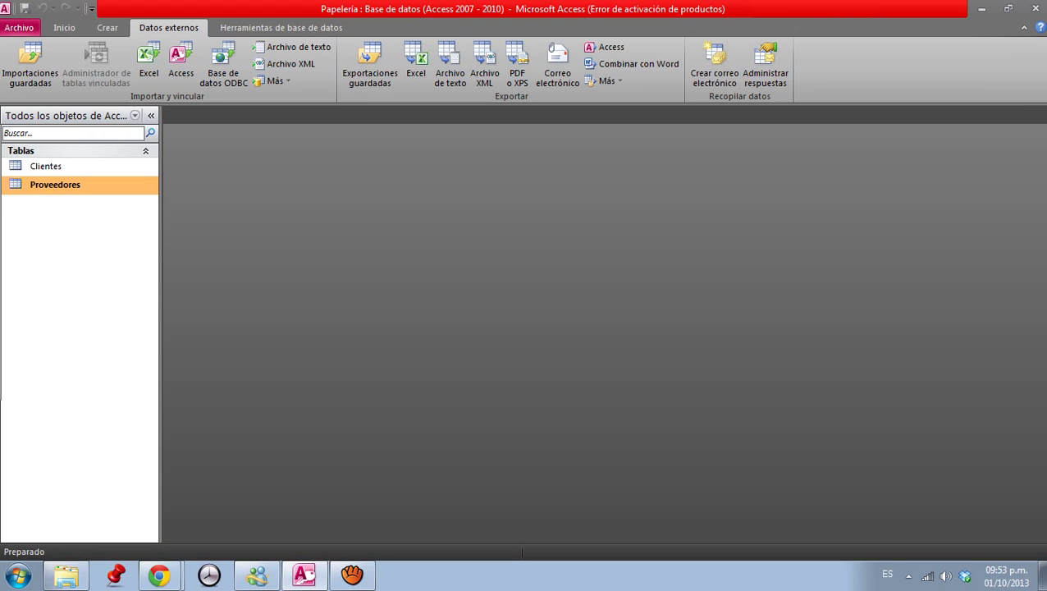
# Step: Start a text file import into a new table, using Empleados papelería.txt from the tema 8 folder as the source
pyautogui.click(45, 165)
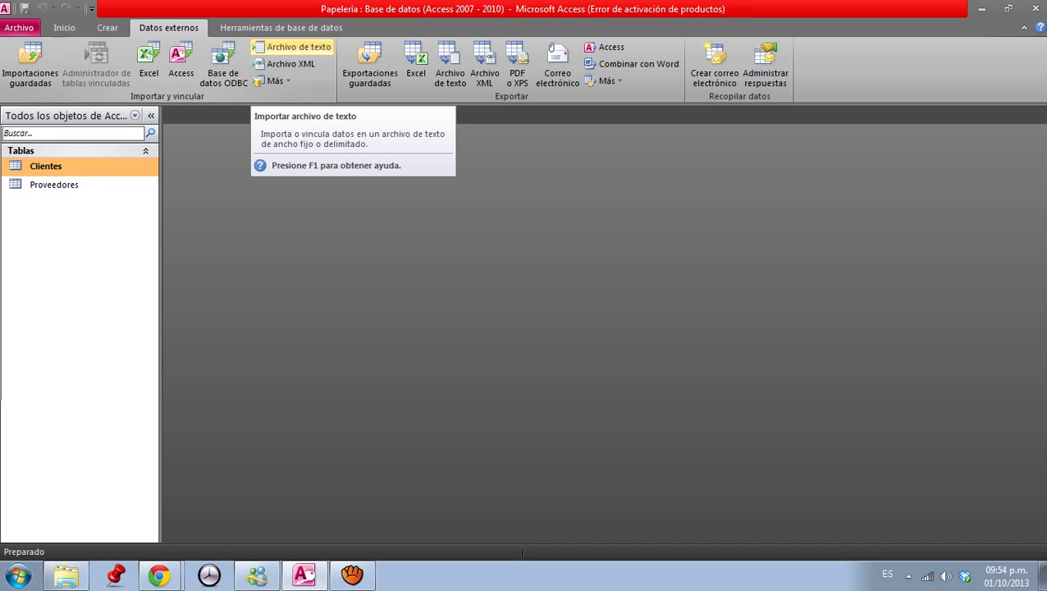
pyautogui.click(291, 47)
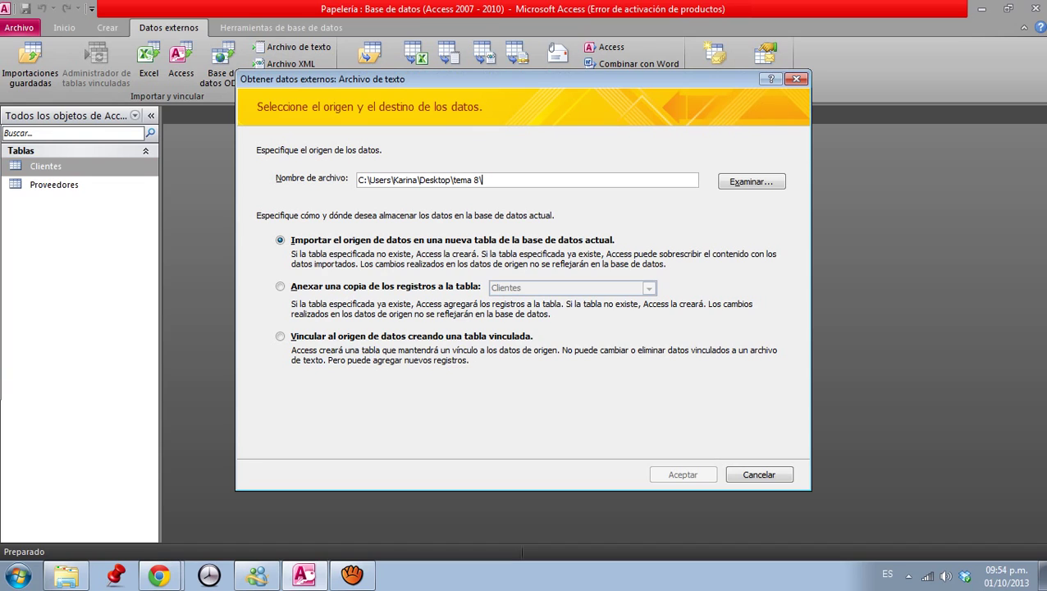
pyautogui.moveTo(484, 79); pyautogui.dragTo(475, 44)
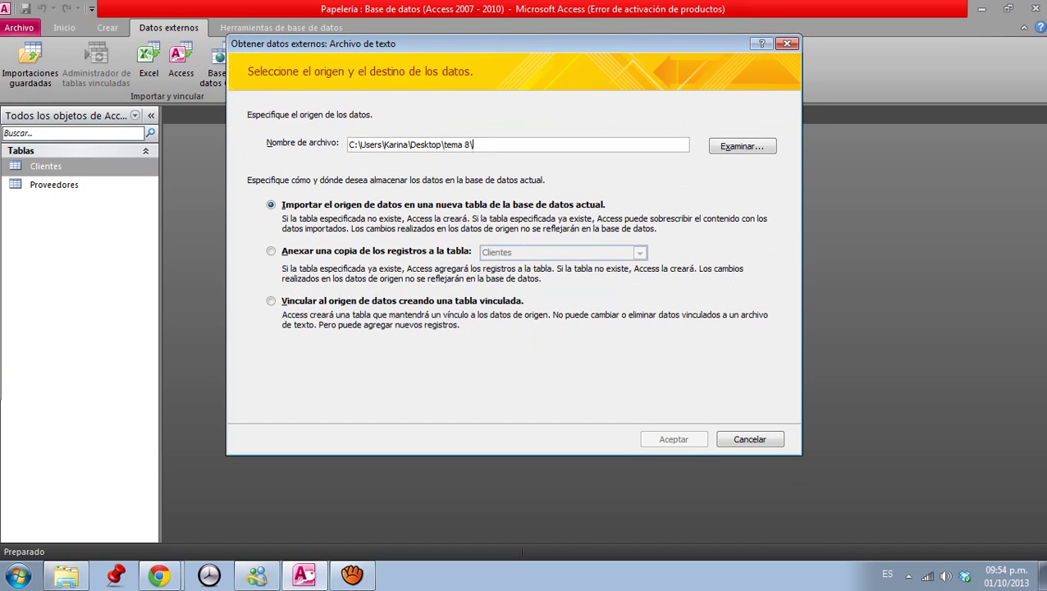
pyautogui.click(741, 146)
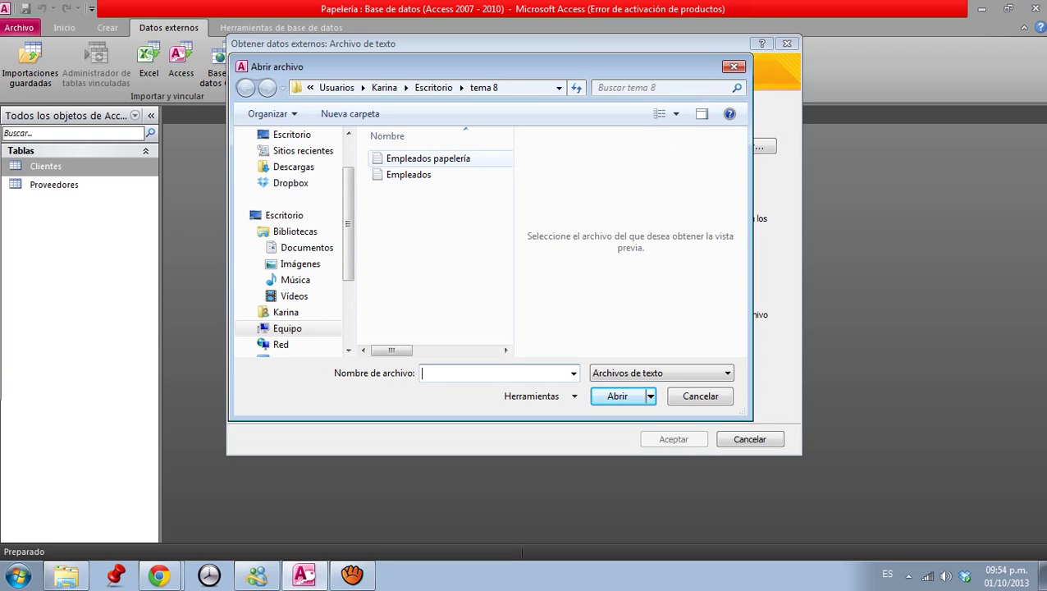
pyautogui.click(427, 158)
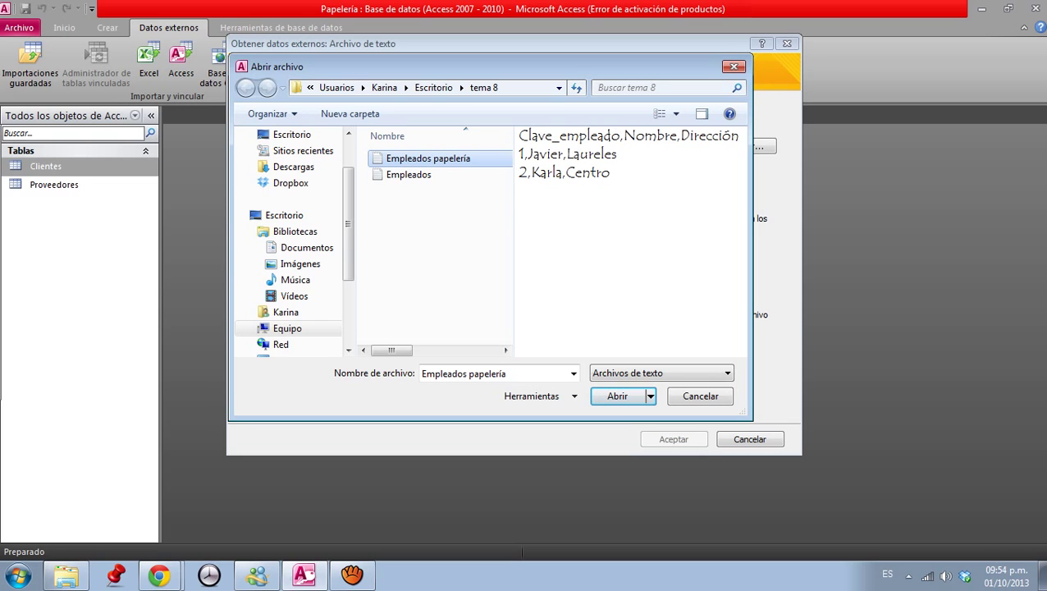
pyautogui.press('Return')
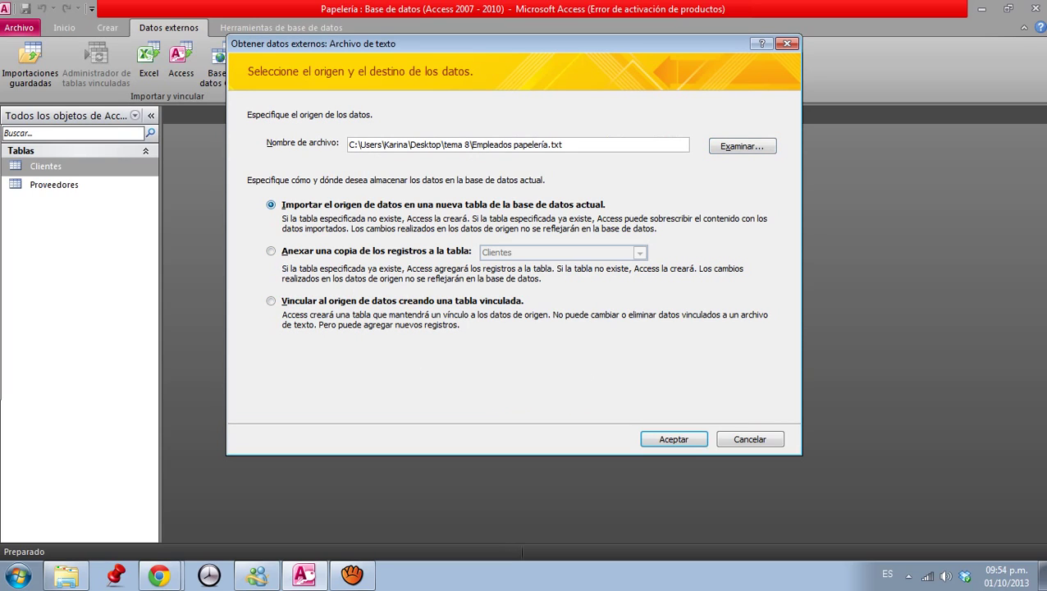
pyautogui.press('Return')
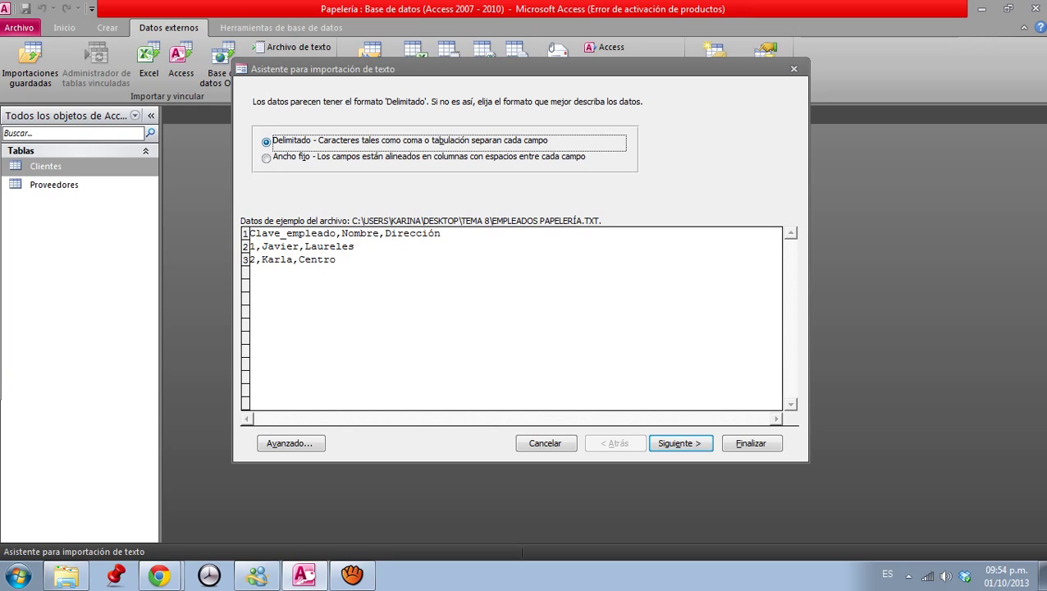
# Step: Set the text as comma-delimited with the first row as field names, and review the Nombre and Dirección field options
pyautogui.press('Return')
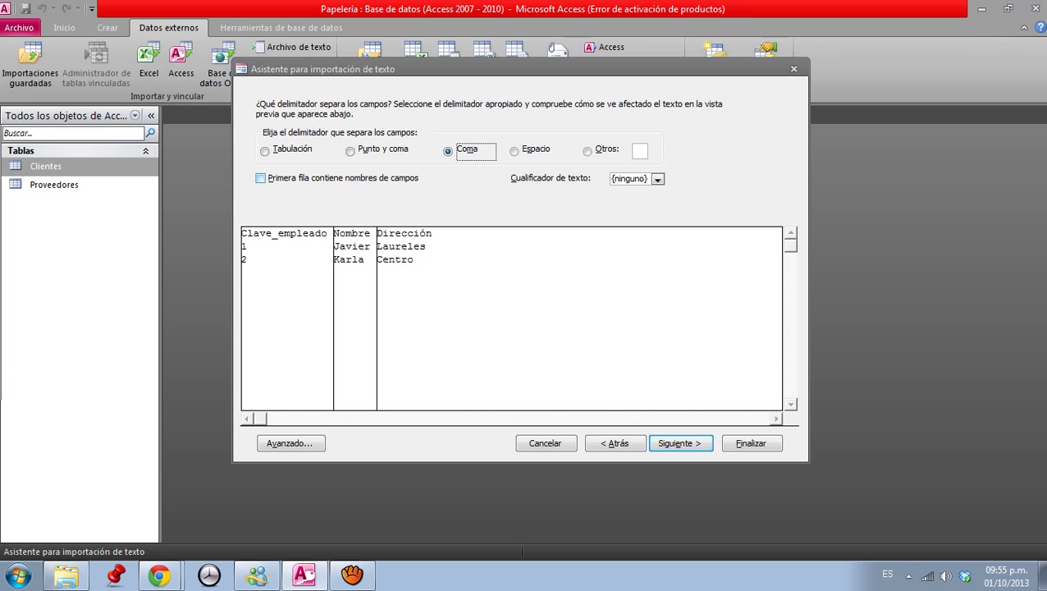
pyautogui.hotkey('alt', 'r')
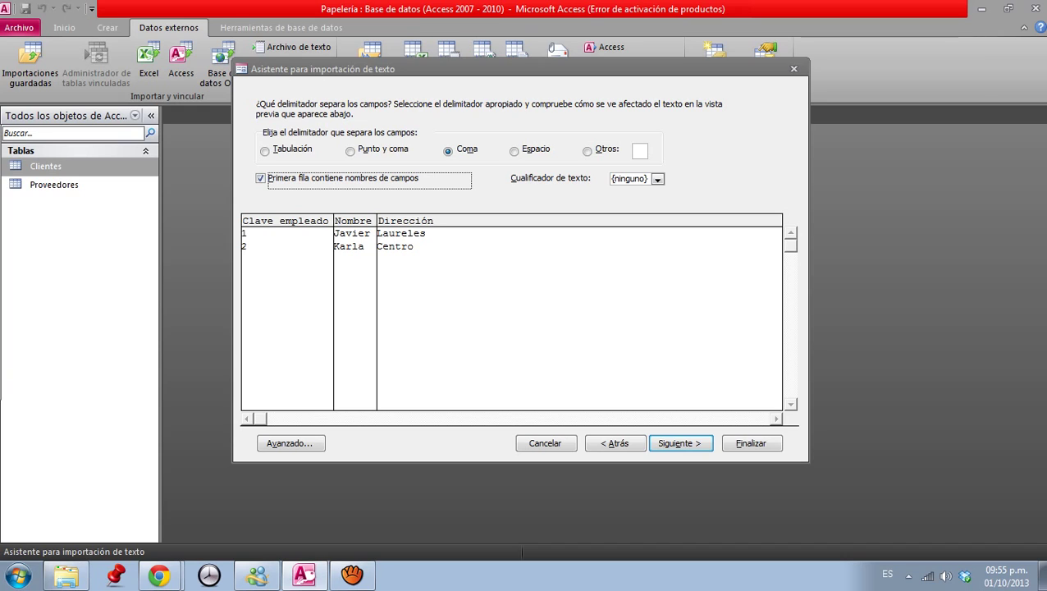
pyautogui.click(680, 443)
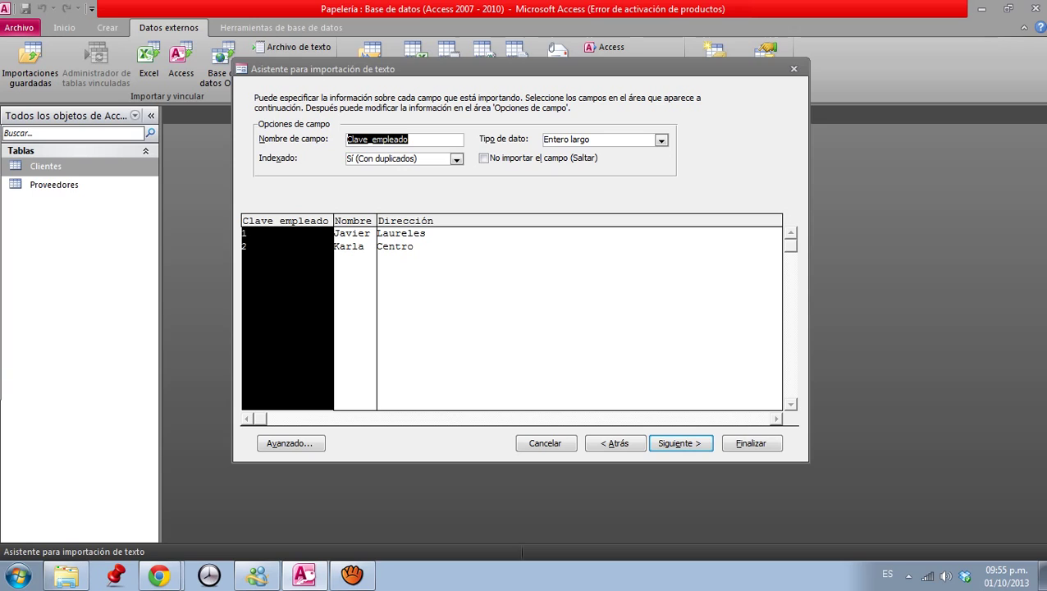
pyautogui.click(354, 312)
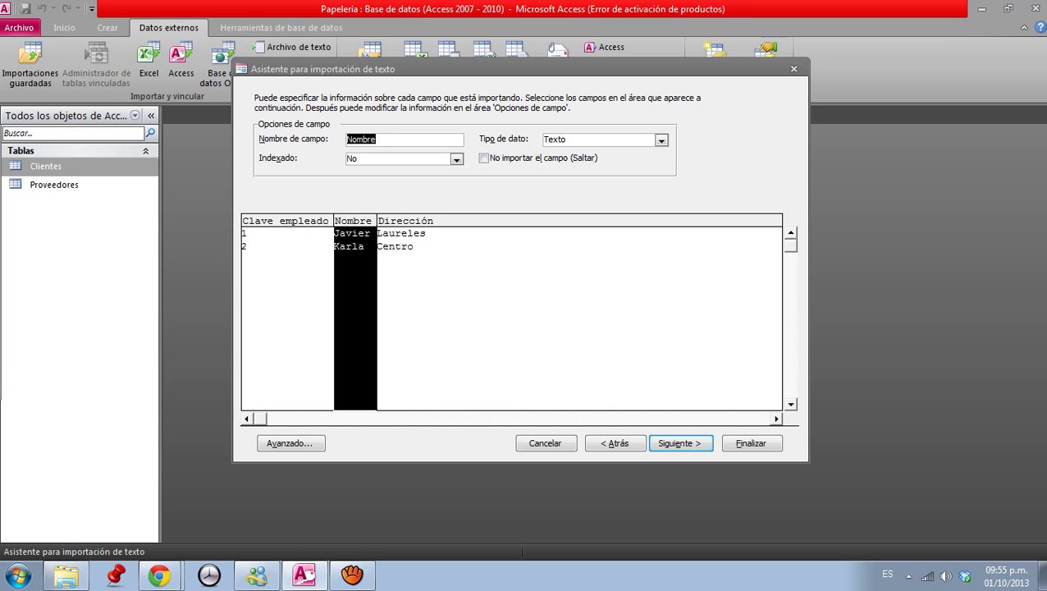
pyautogui.click(414, 279)
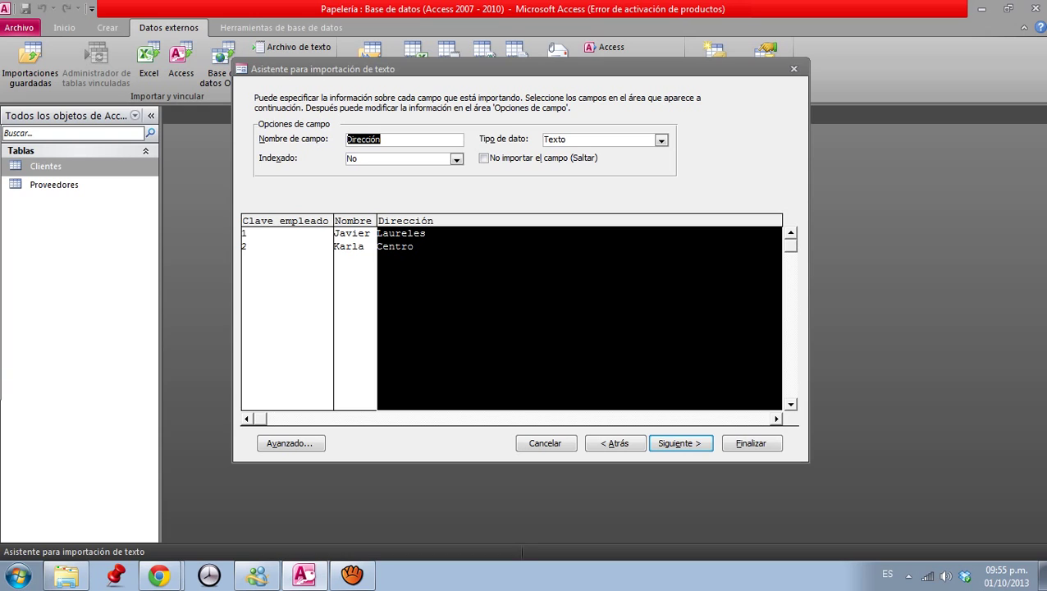
pyautogui.click(680, 443)
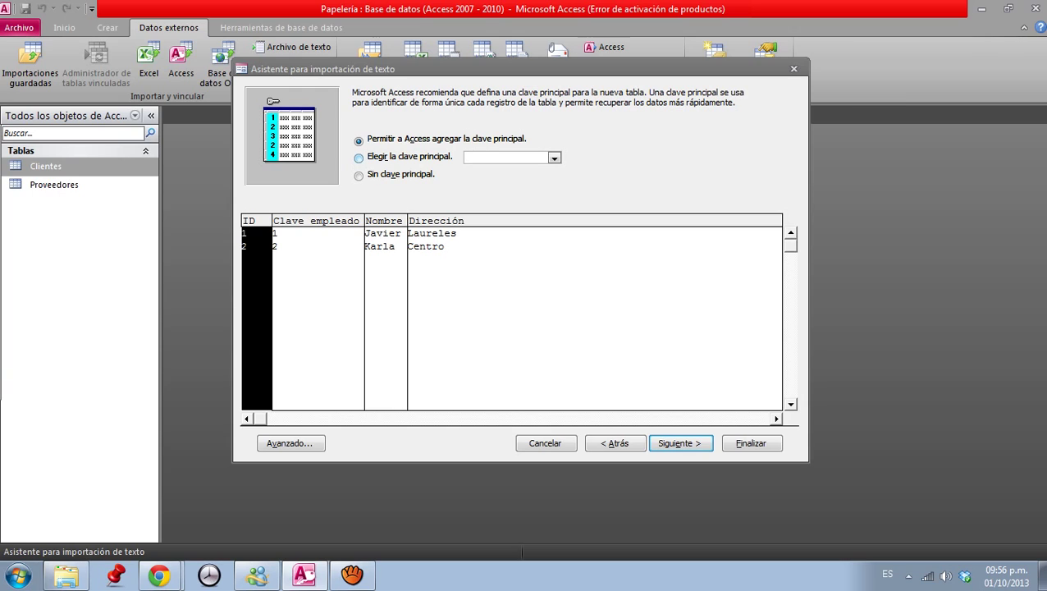
# Step: Choose Clave_empleado as the primary key and import the text data into a table named Empleados
pyautogui.click(358, 157)
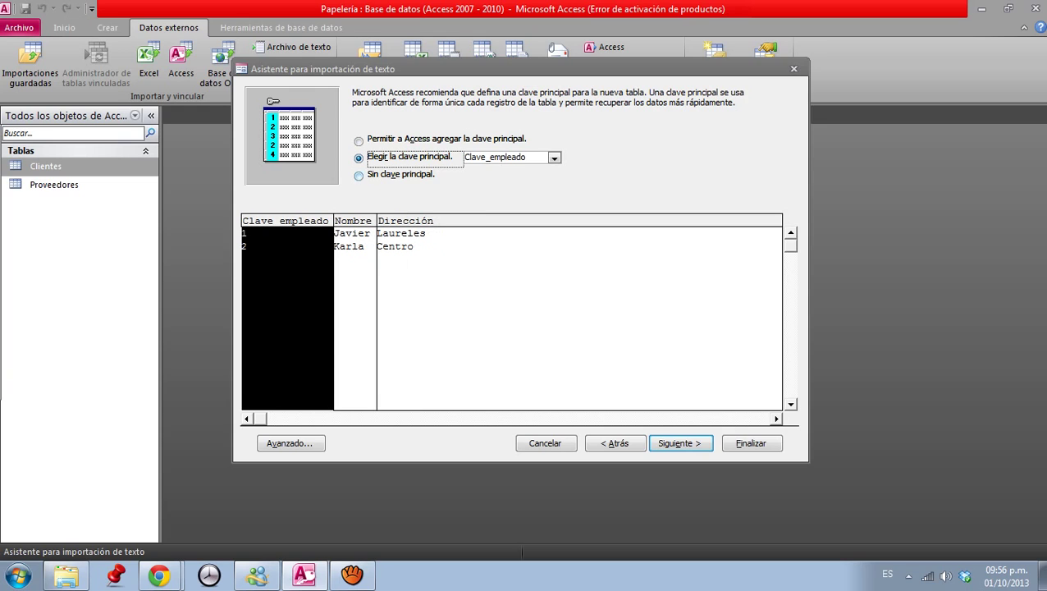
pyautogui.click(555, 158)
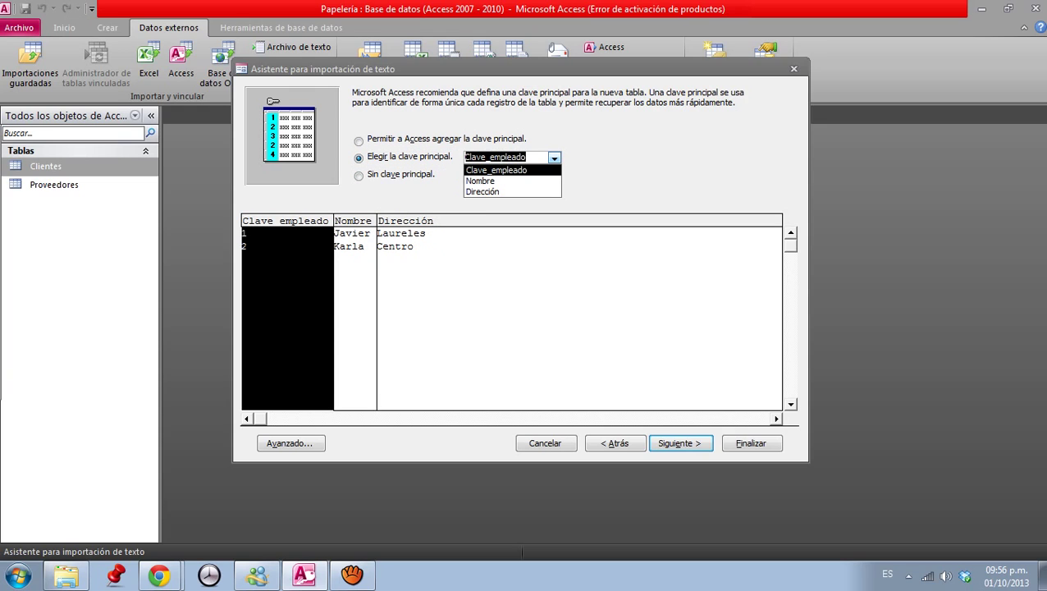
pyautogui.click(497, 170)
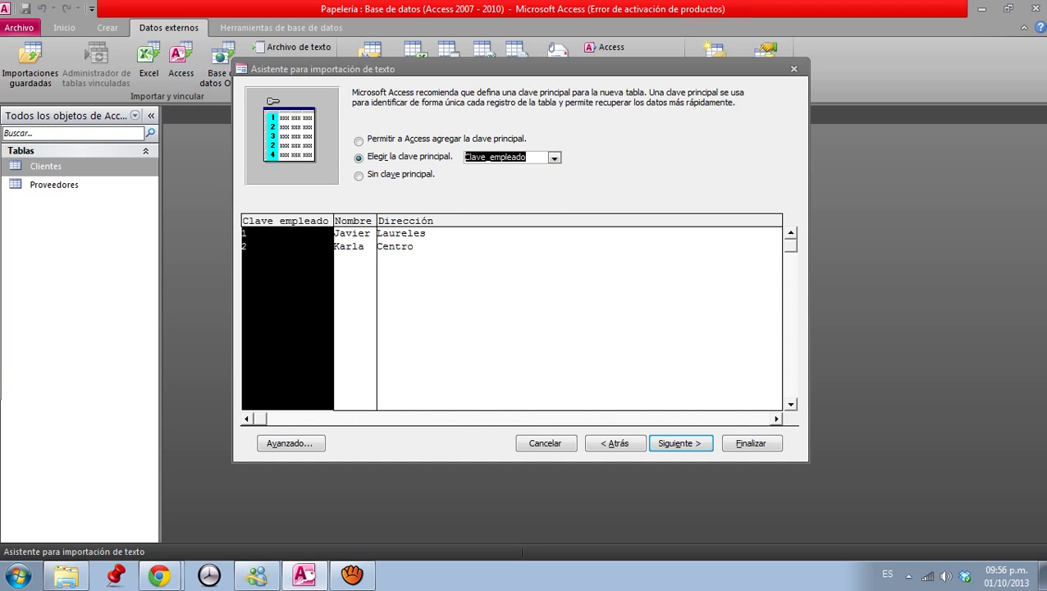
pyautogui.click(681, 443)
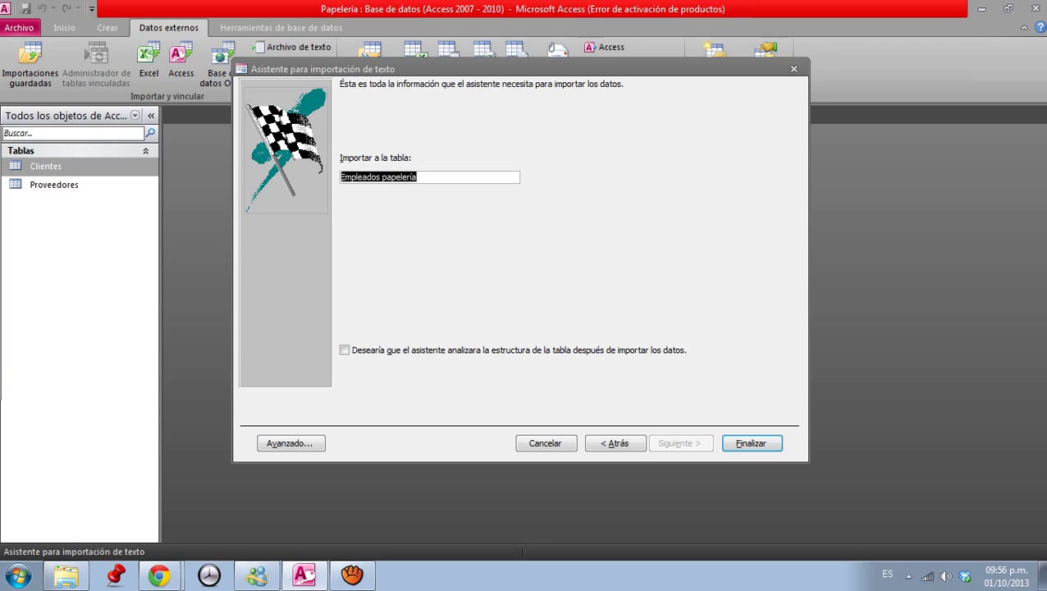
pyautogui.write('E')
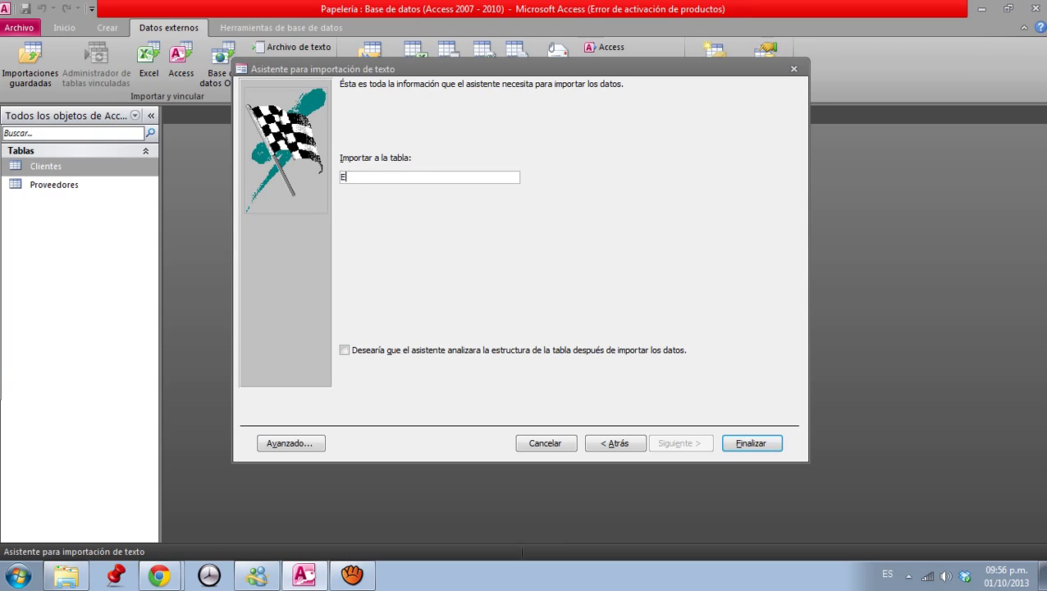
pyautogui.write('mpleados')
pyautogui.click(751, 443)
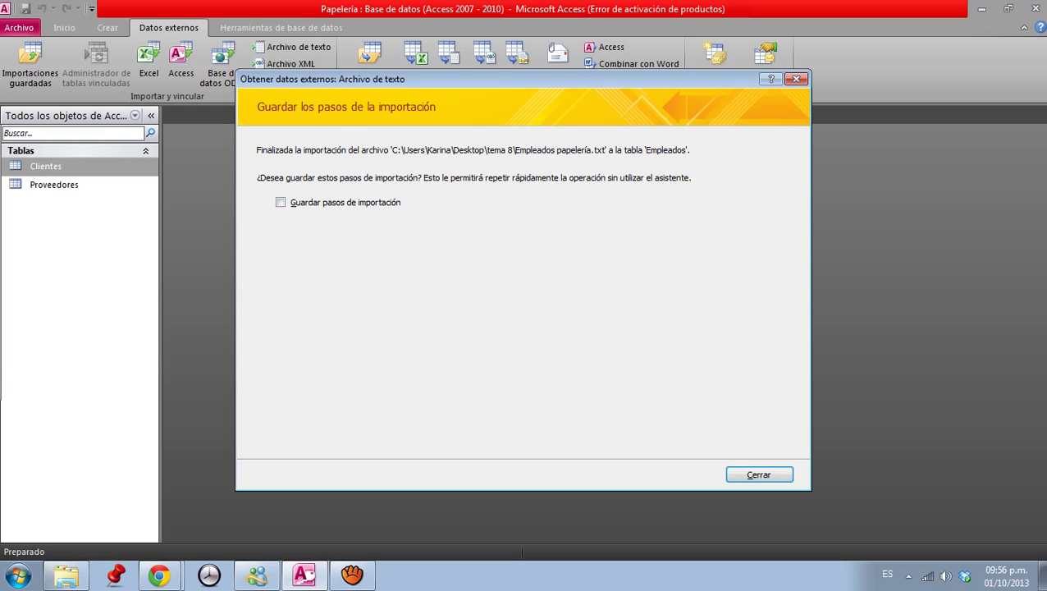
# Step: Save the import steps with the description "Se importaron los empleados de un archivo de texto"
pyautogui.click(280, 201)
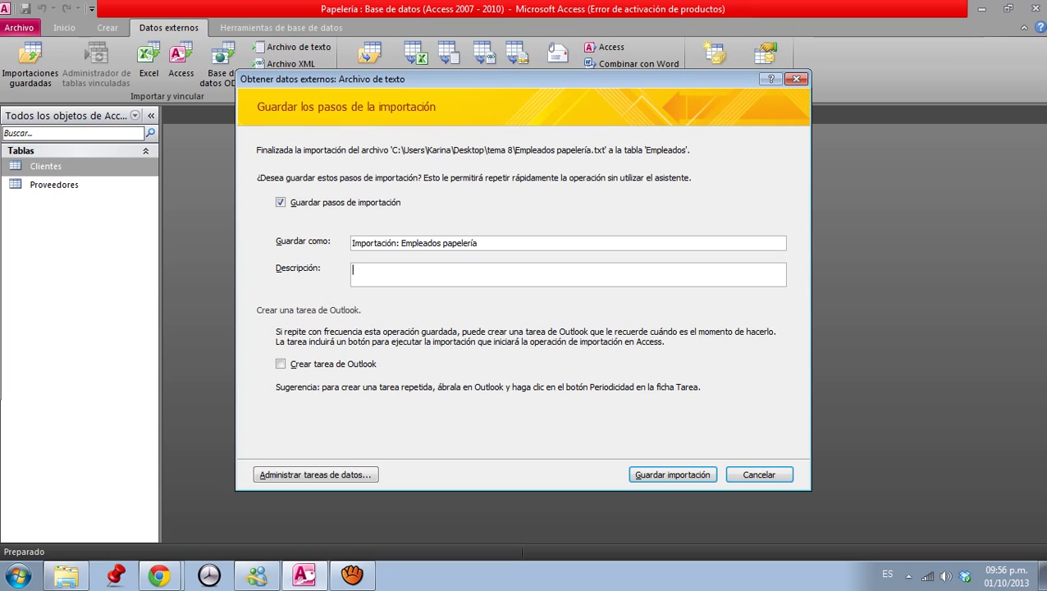
pyautogui.write('Se importaron los empleados')
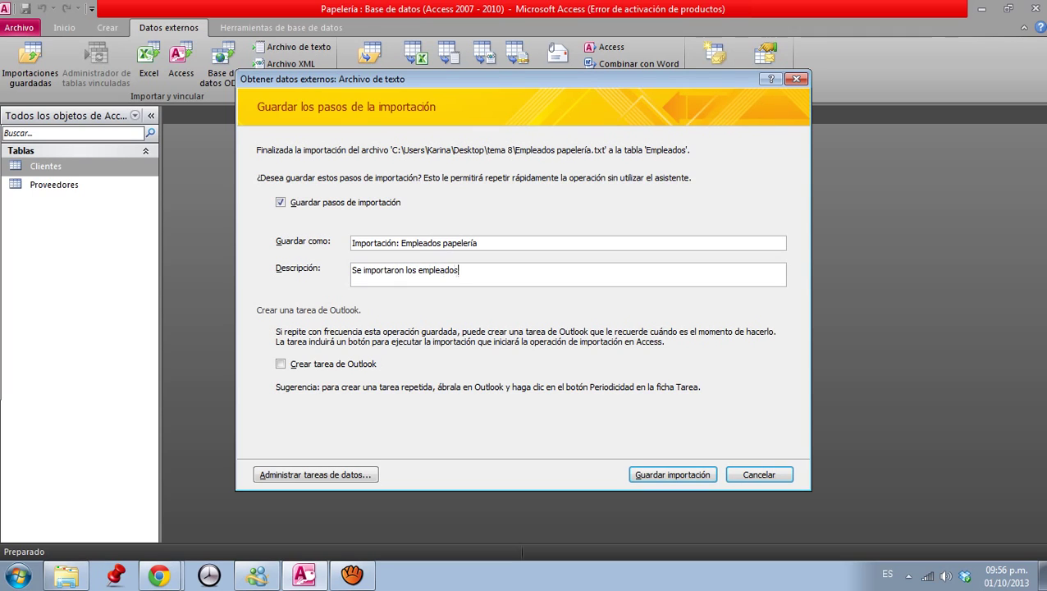
pyautogui.write(' de un archivo de texto')
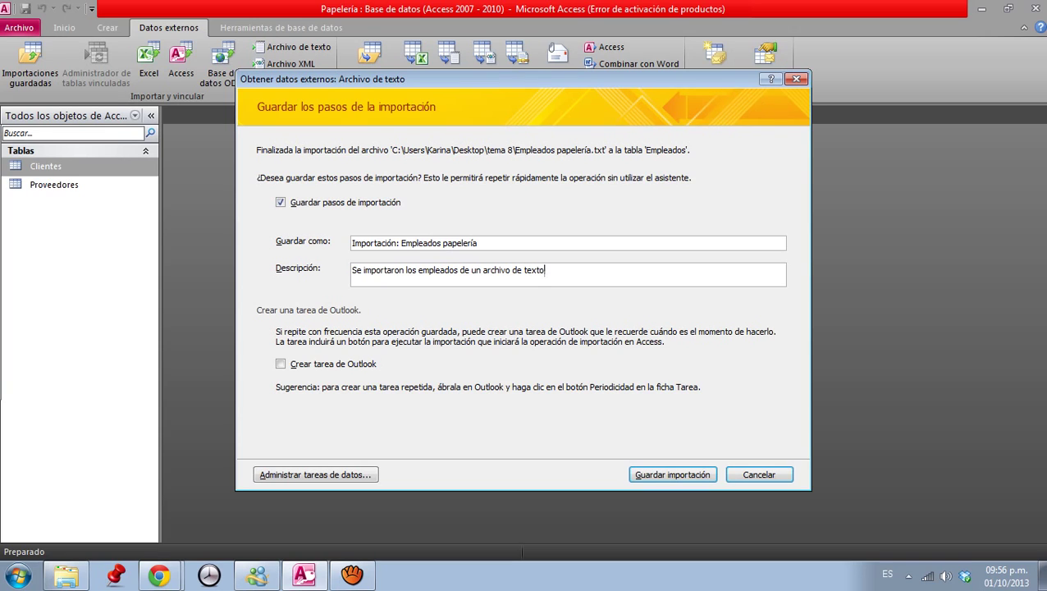
pyautogui.press('Return')
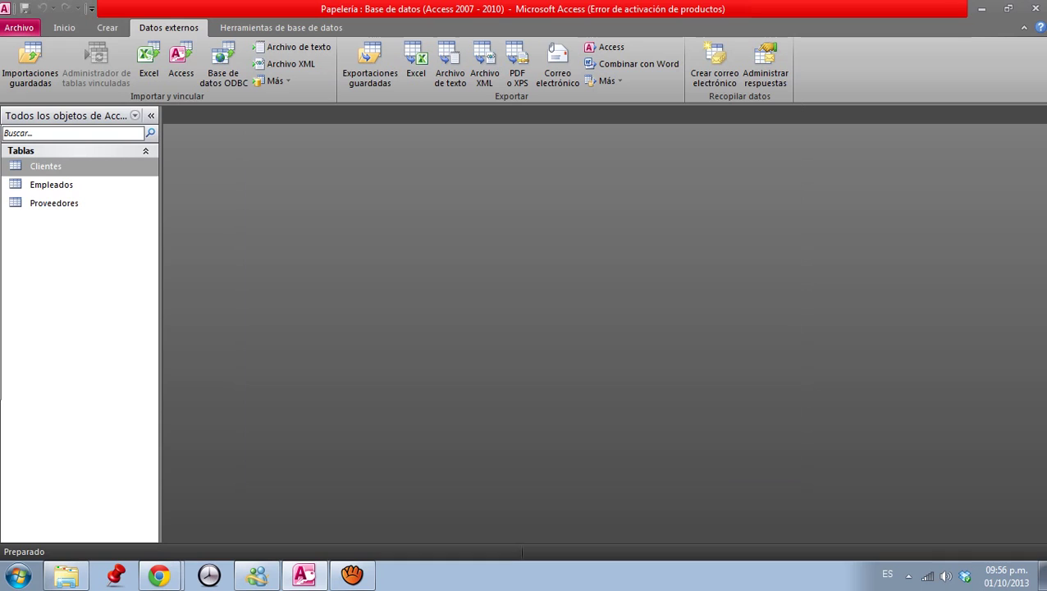
# Step: Open the imported Empleados table to check its records, and close it
pyautogui.click(55, 203)
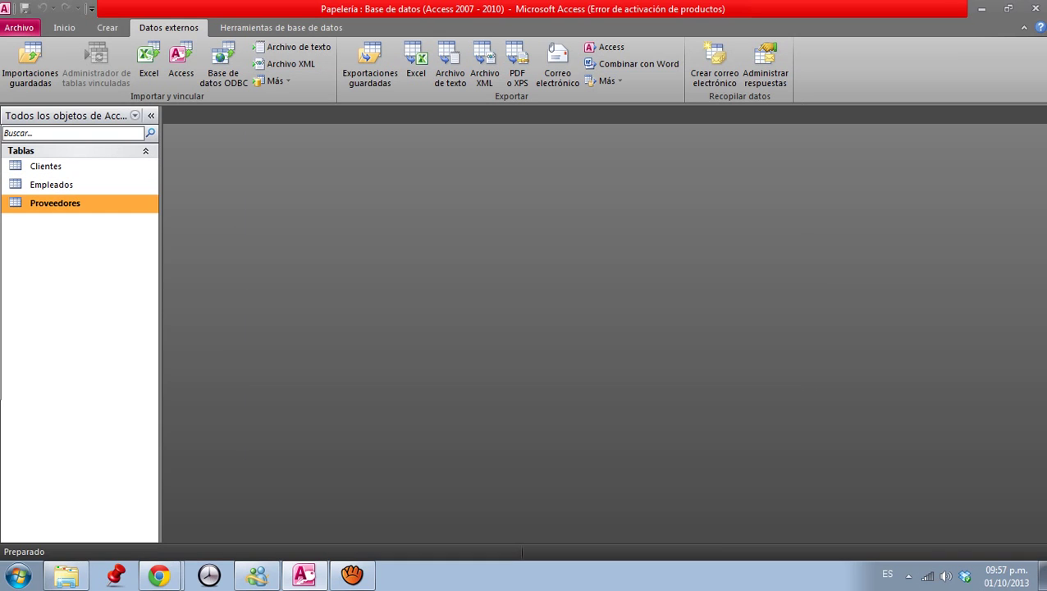
pyautogui.press('Up')
pyautogui.press('Return')
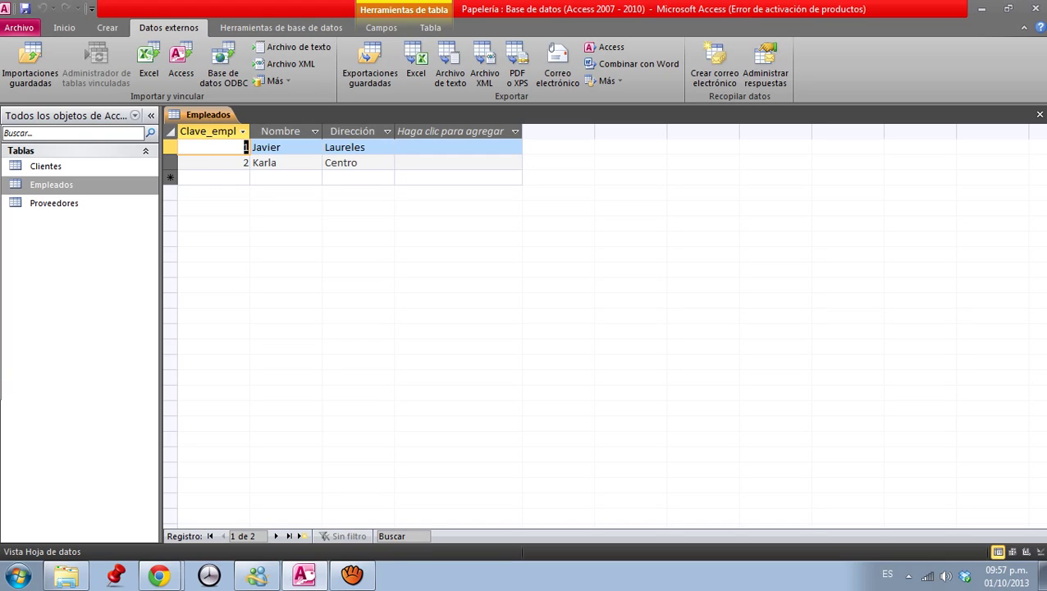
pyautogui.click(1040, 115)
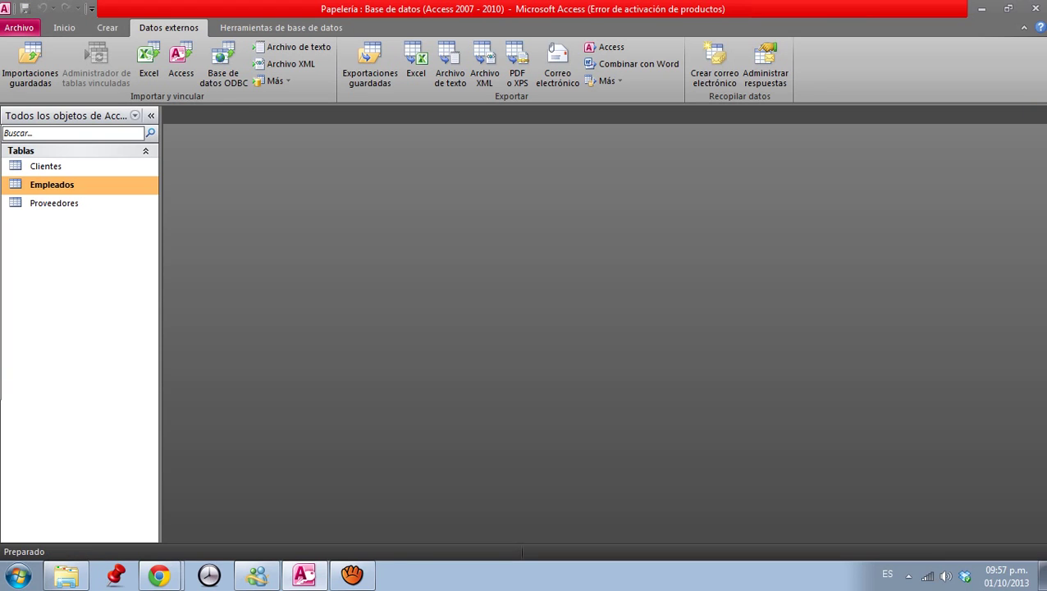
pyautogui.click(46, 166)
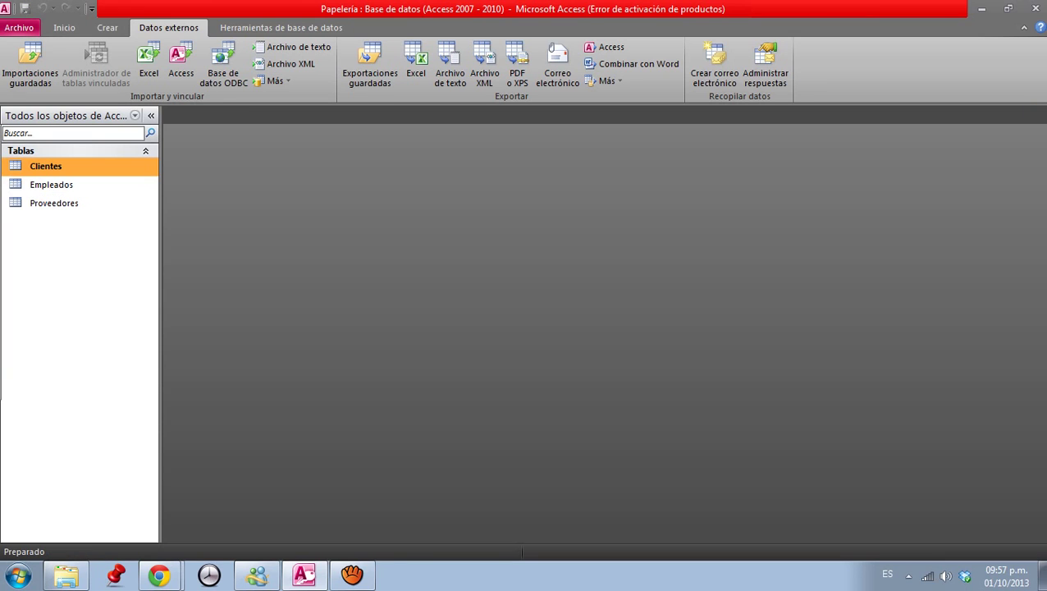
pyautogui.click(51, 184)
pyautogui.click(54, 202)
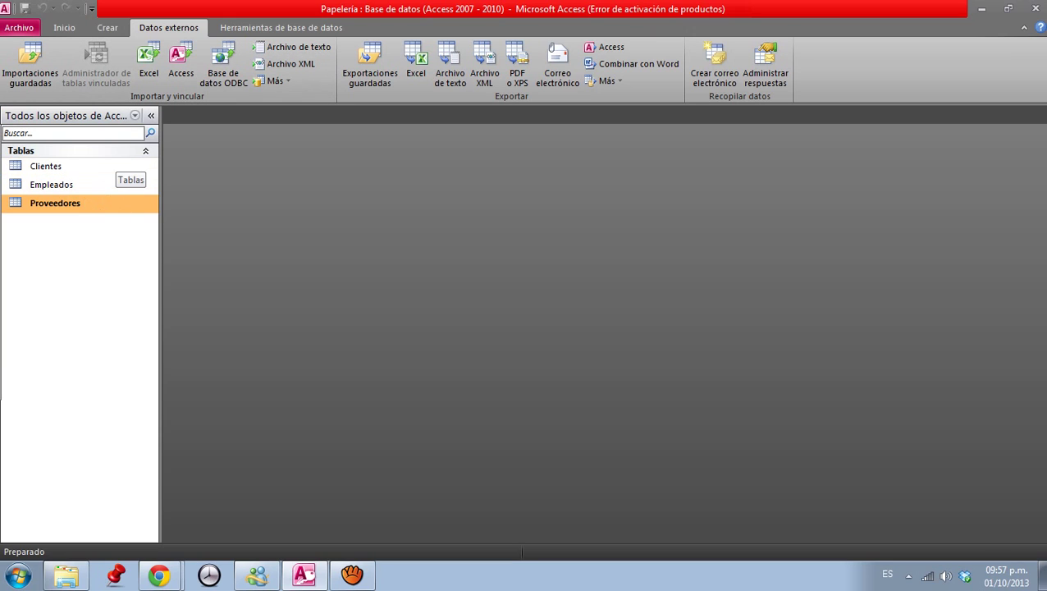
pyautogui.click(94, 166)
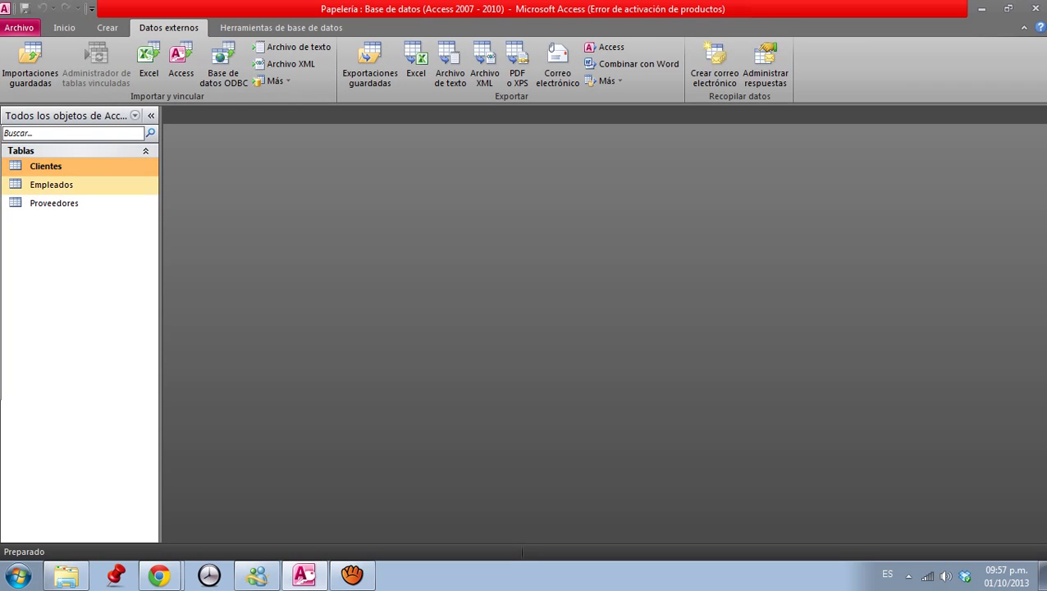
pyautogui.click(94, 184)
pyautogui.click(93, 203)
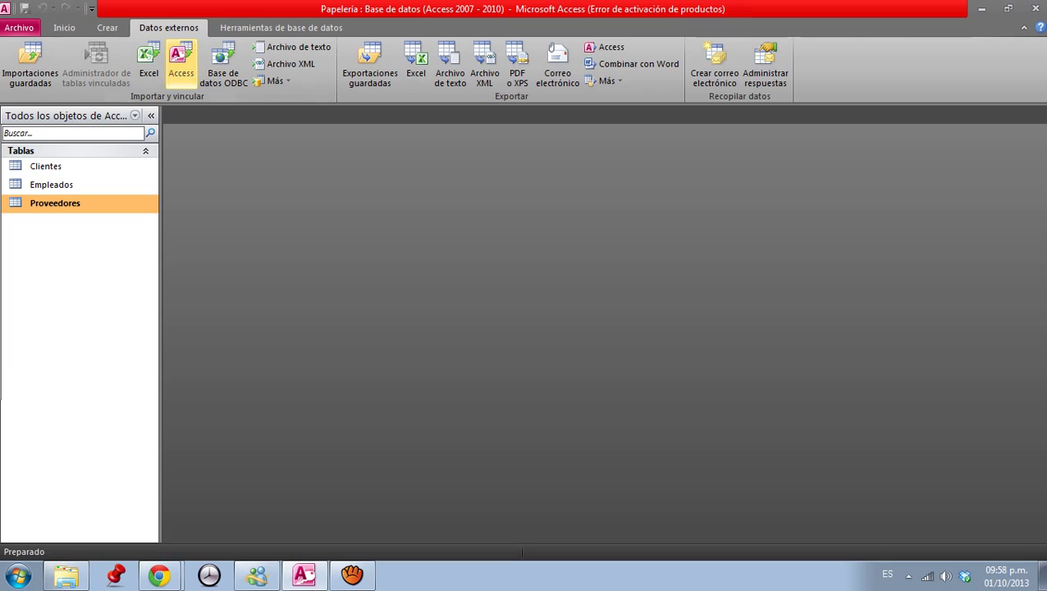
# Step: Start linking to an Access database as a linked table, using Proveedores papelería.accdb from the tema 8 folder as the source
pyautogui.click(180, 61)
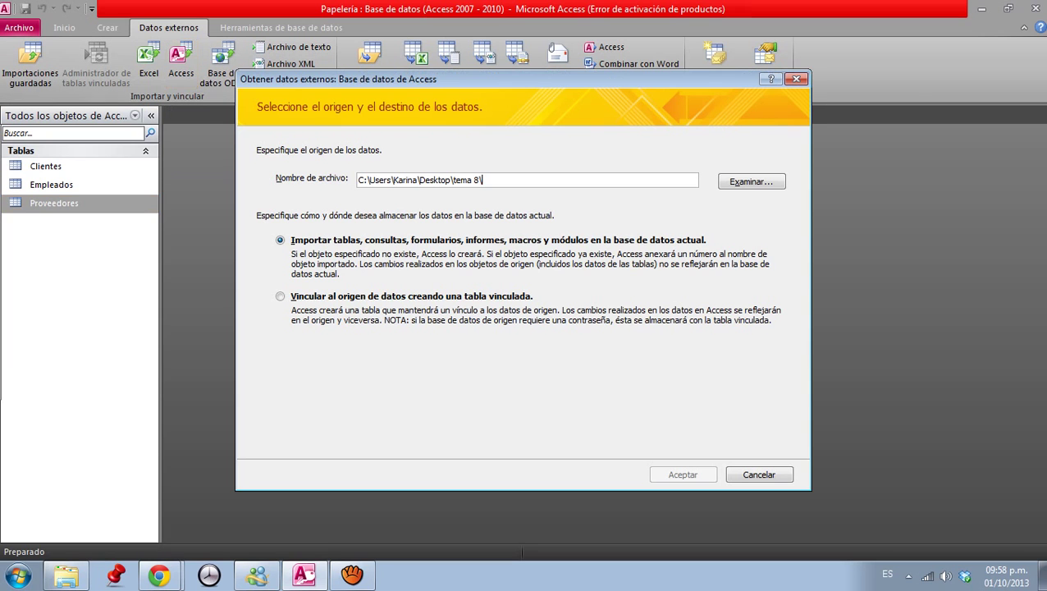
pyautogui.moveTo(492, 80); pyautogui.dragTo(469, 47)
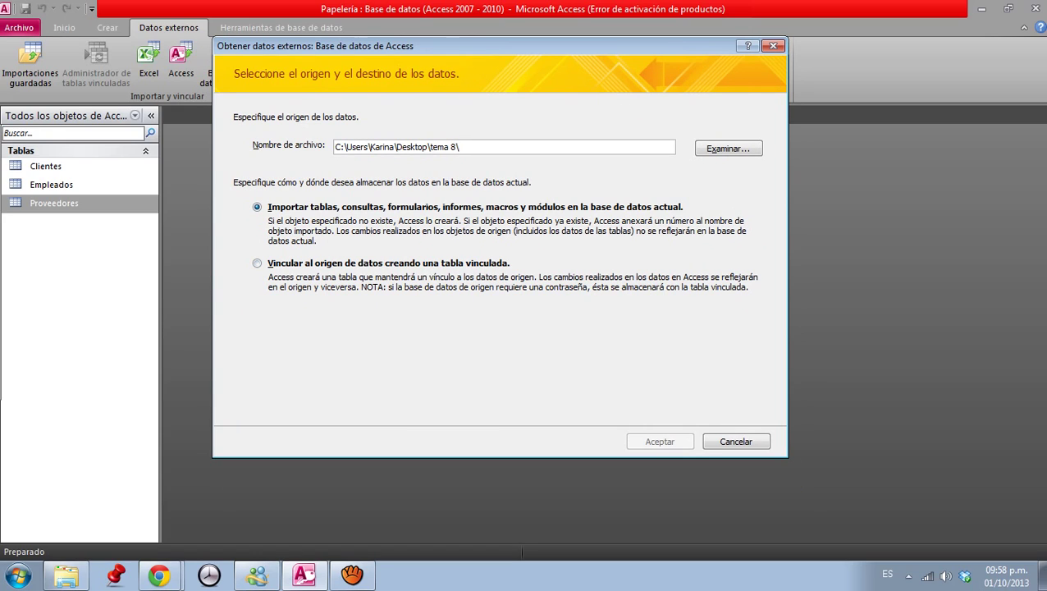
pyautogui.click(729, 148)
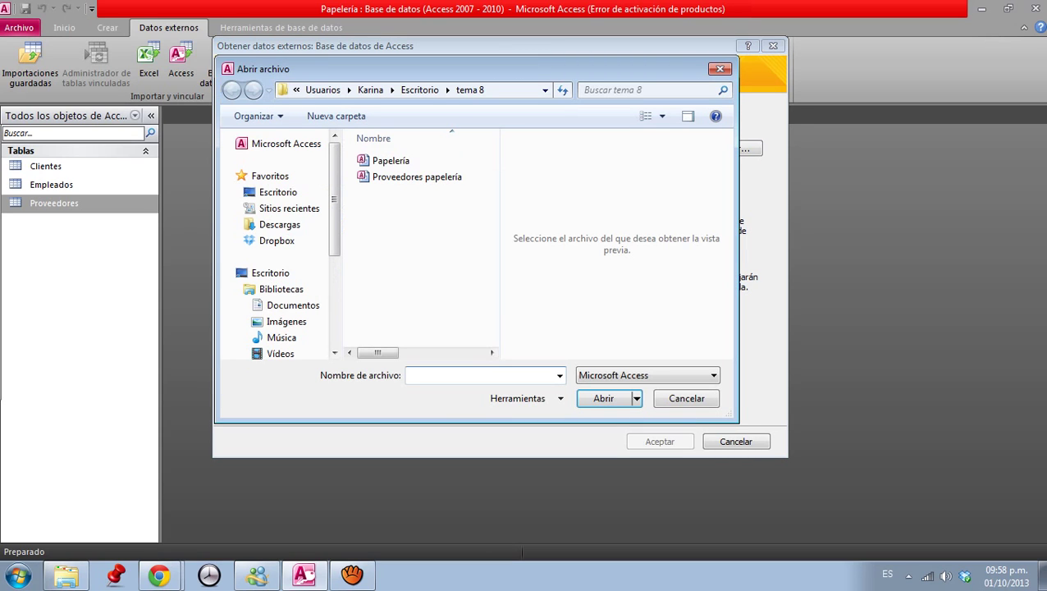
pyautogui.click(417, 178)
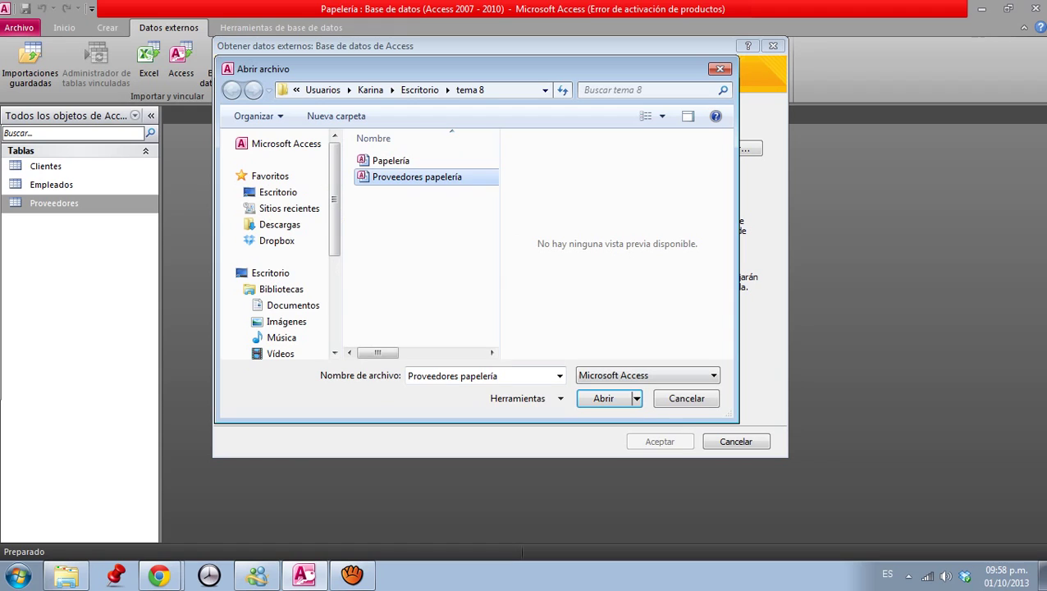
pyautogui.press('Return')
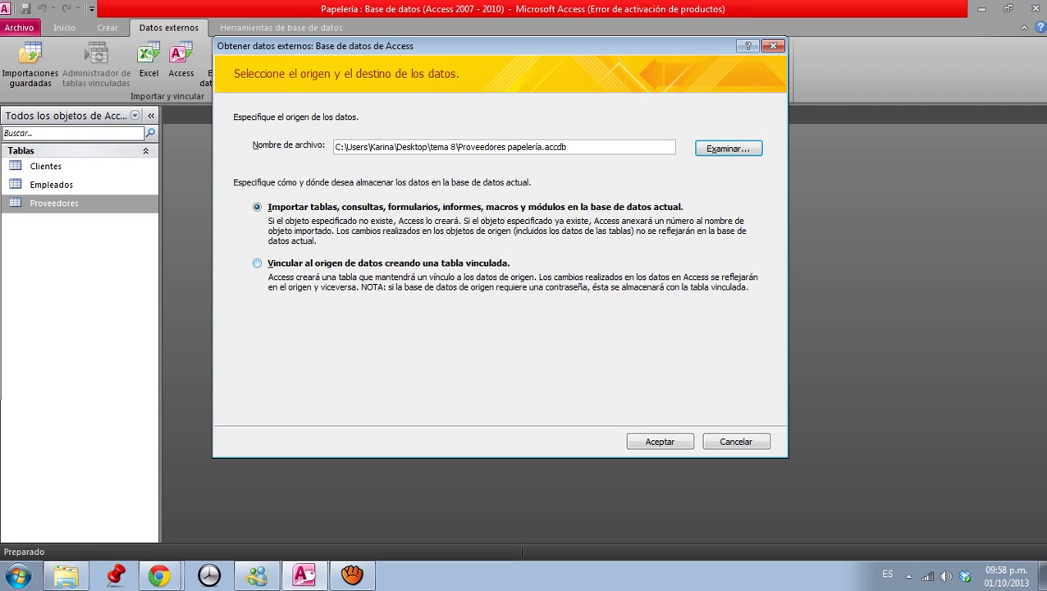
pyautogui.click(257, 263)
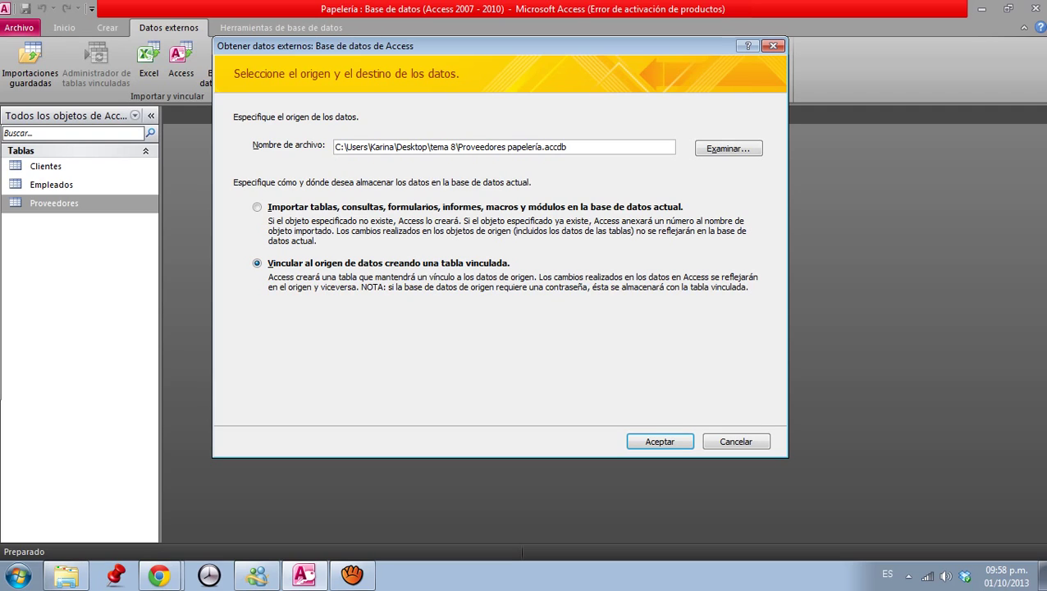
pyautogui.click(659, 442)
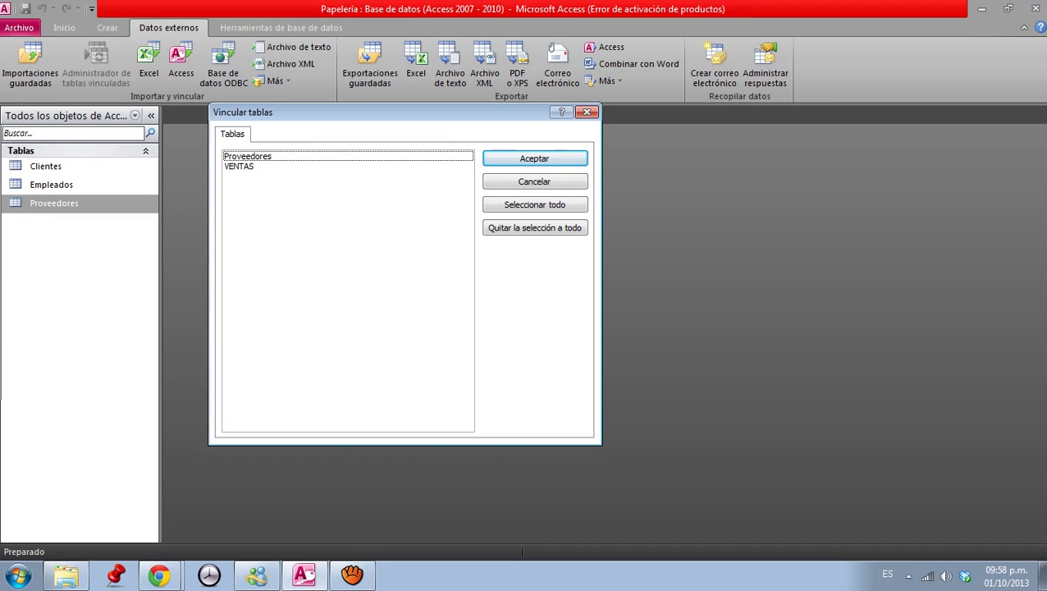
# Step: Link only the VENTAS table from the source database, leaving Proveedores unselected
pyautogui.click(247, 156)
pyautogui.click(239, 166)
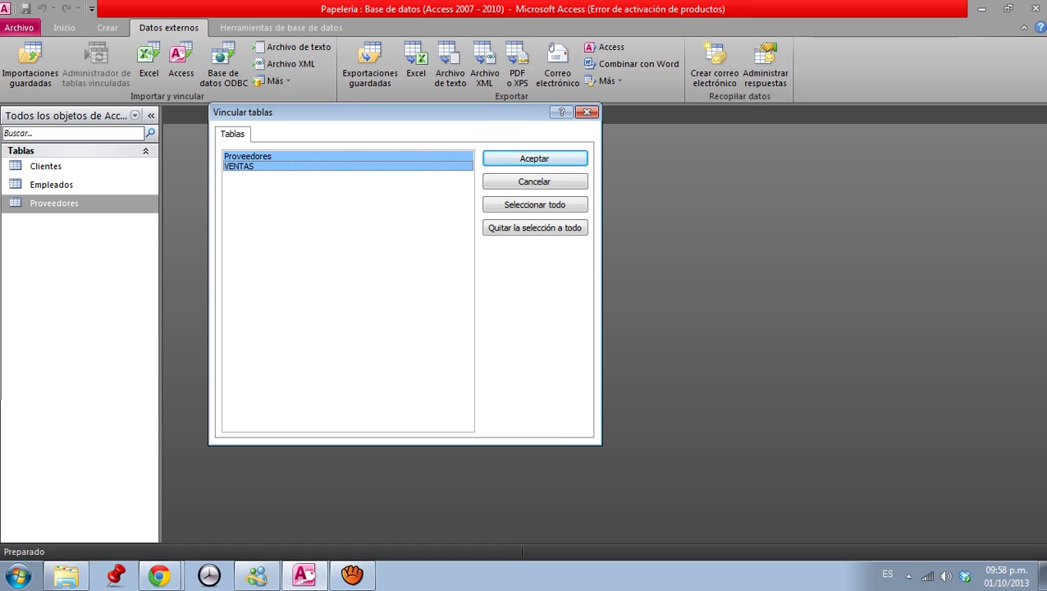
pyautogui.click(238, 165)
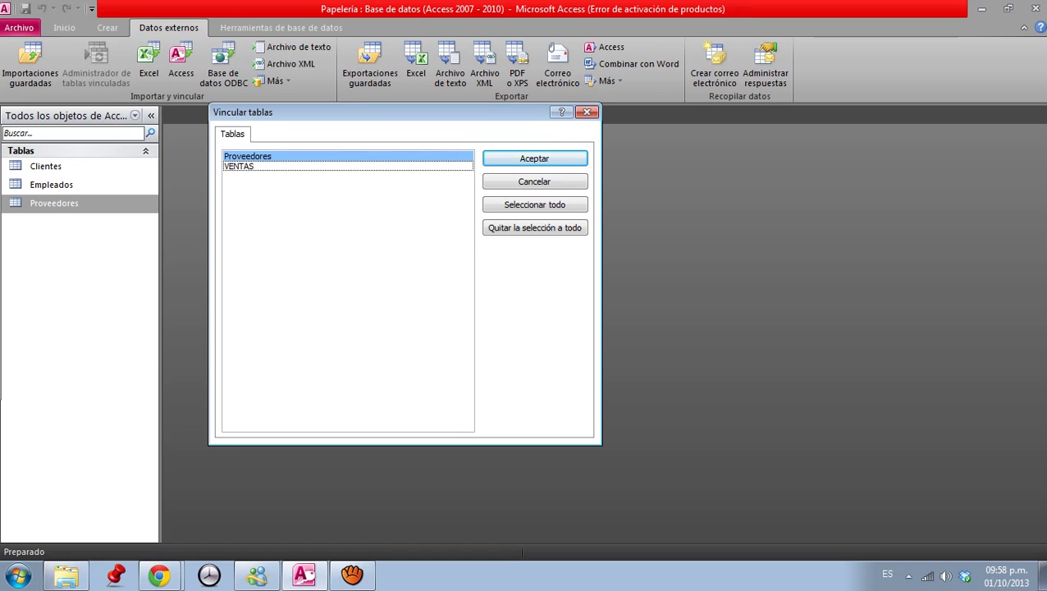
pyautogui.click(239, 166)
pyautogui.click(238, 166)
pyautogui.click(239, 166)
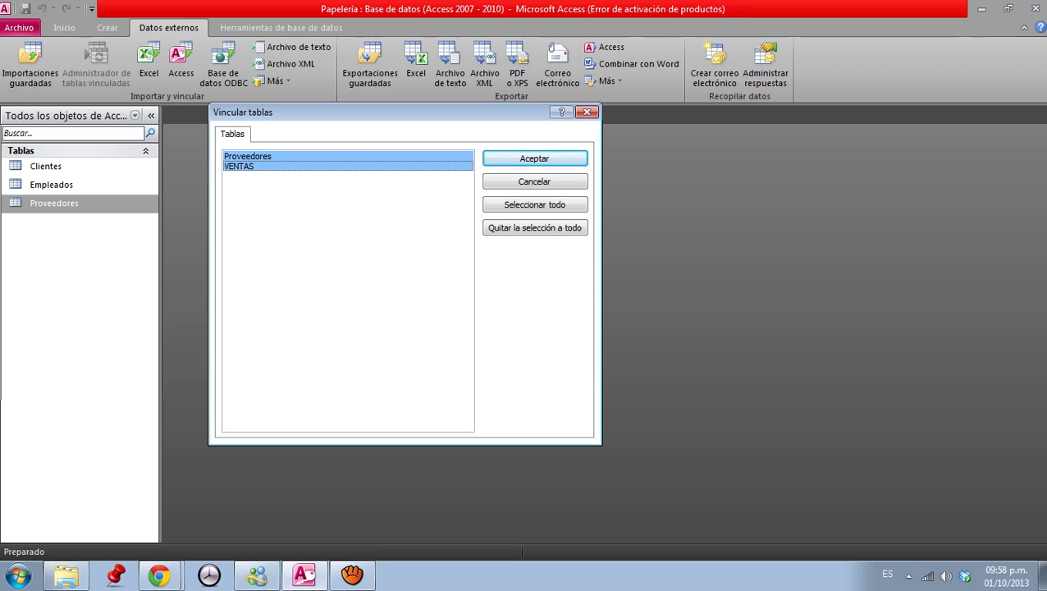
pyautogui.click(239, 166)
pyautogui.click(238, 166)
pyautogui.click(239, 166)
pyautogui.click(248, 155)
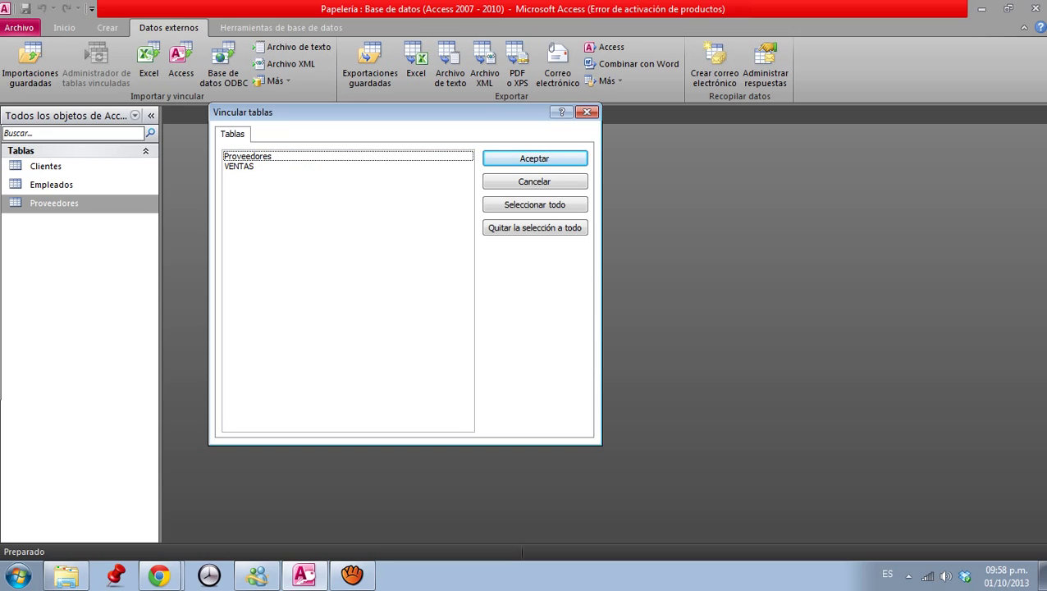
pyautogui.click(239, 166)
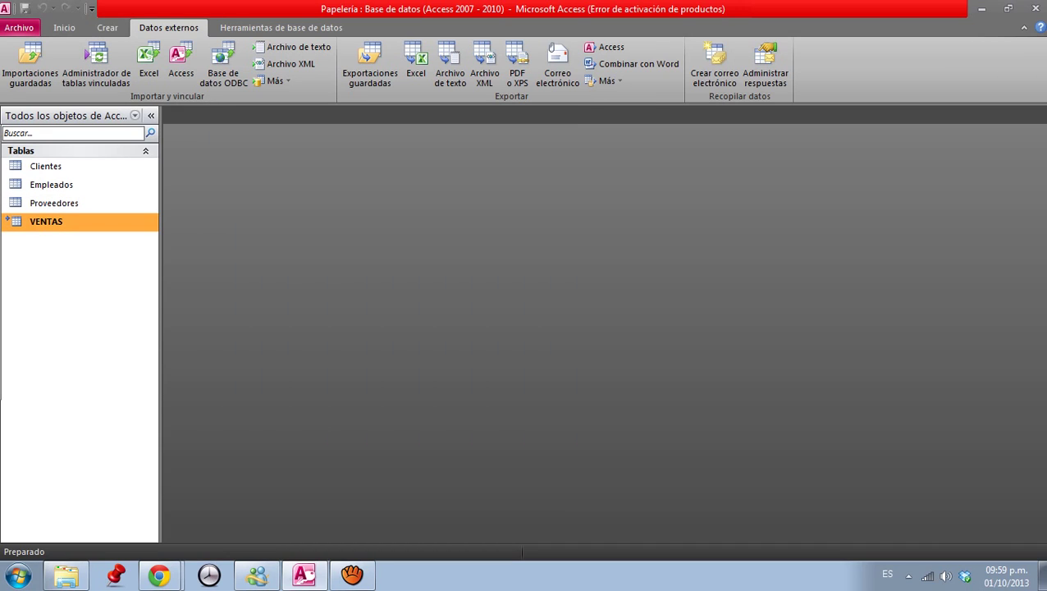
# Step: Open the linked VENTAS table, and open the original VENTAS table in the Proveedores papelería database with its content enabled
pyautogui.doubleClick(46, 222)
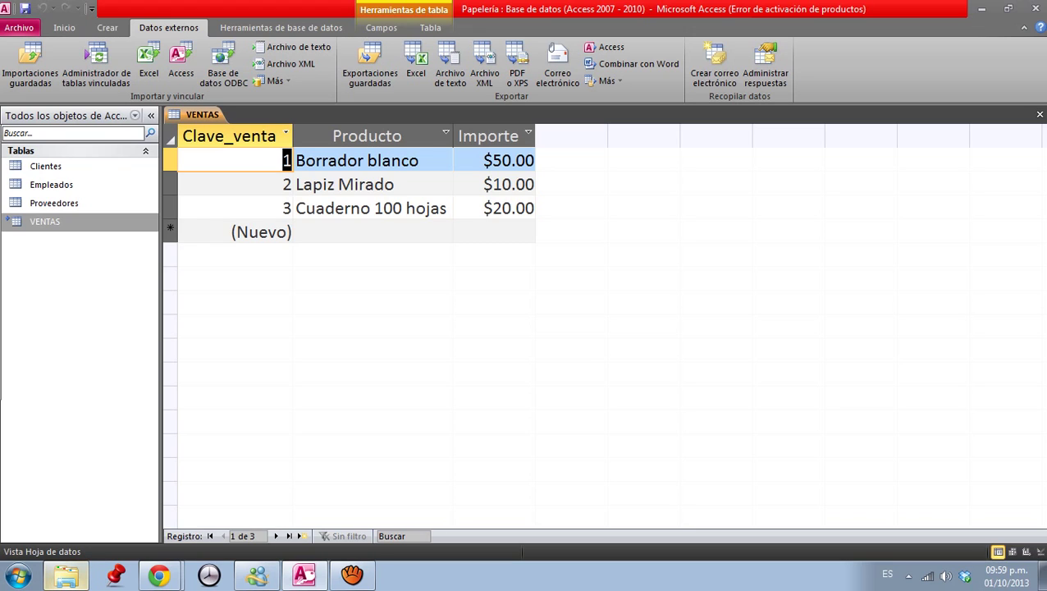
pyautogui.click(66, 575)
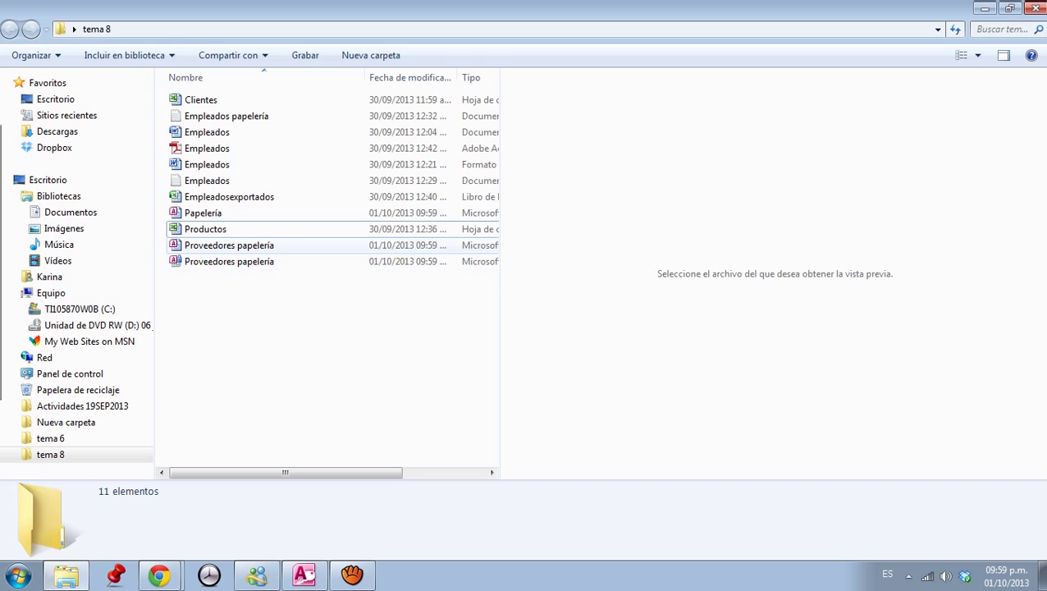
pyautogui.doubleClick(229, 245)
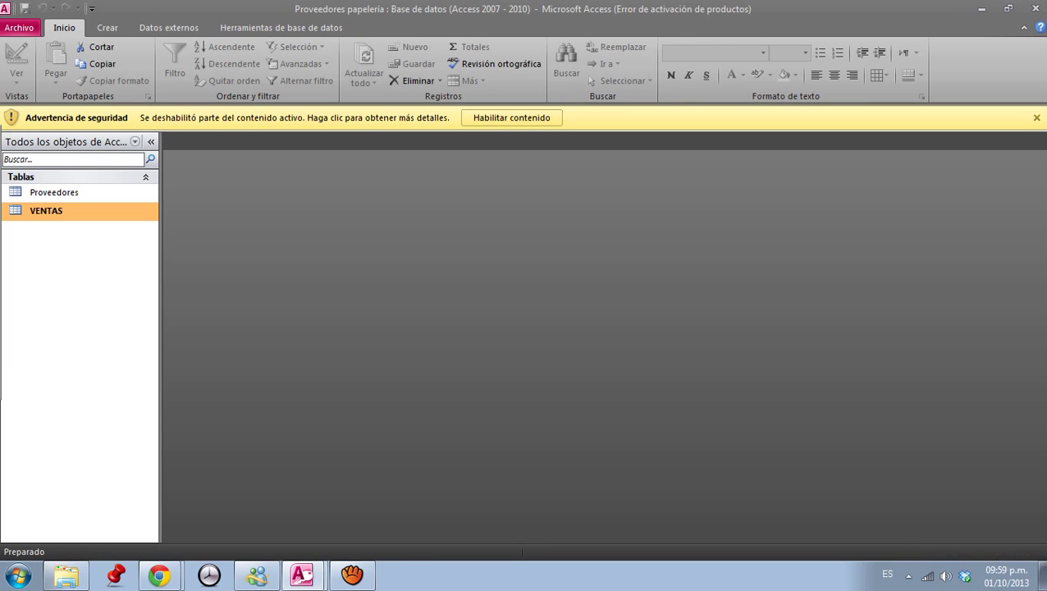
pyautogui.click(511, 117)
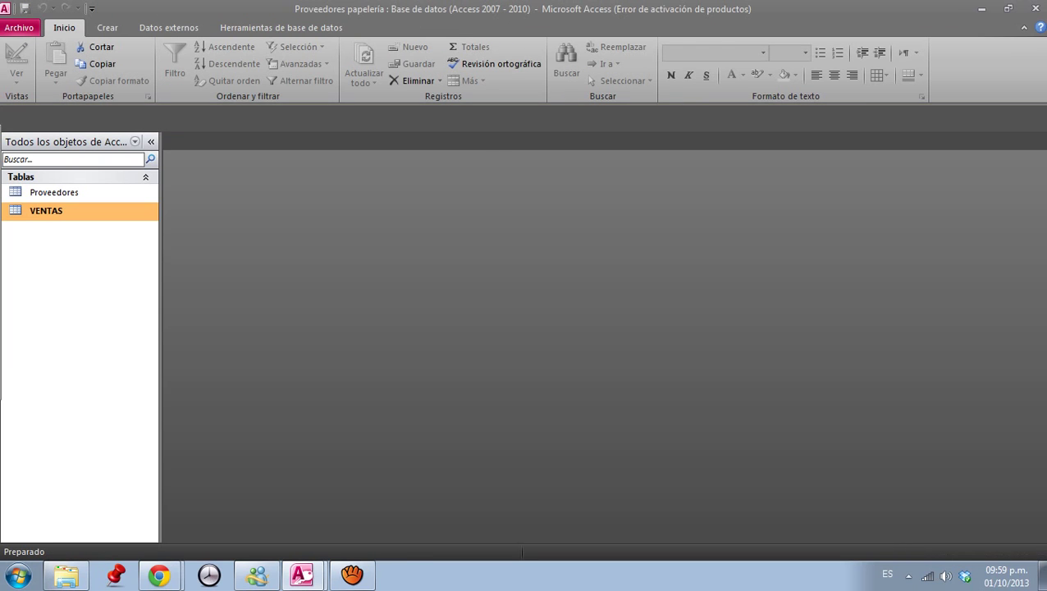
pyautogui.doubleClick(45, 185)
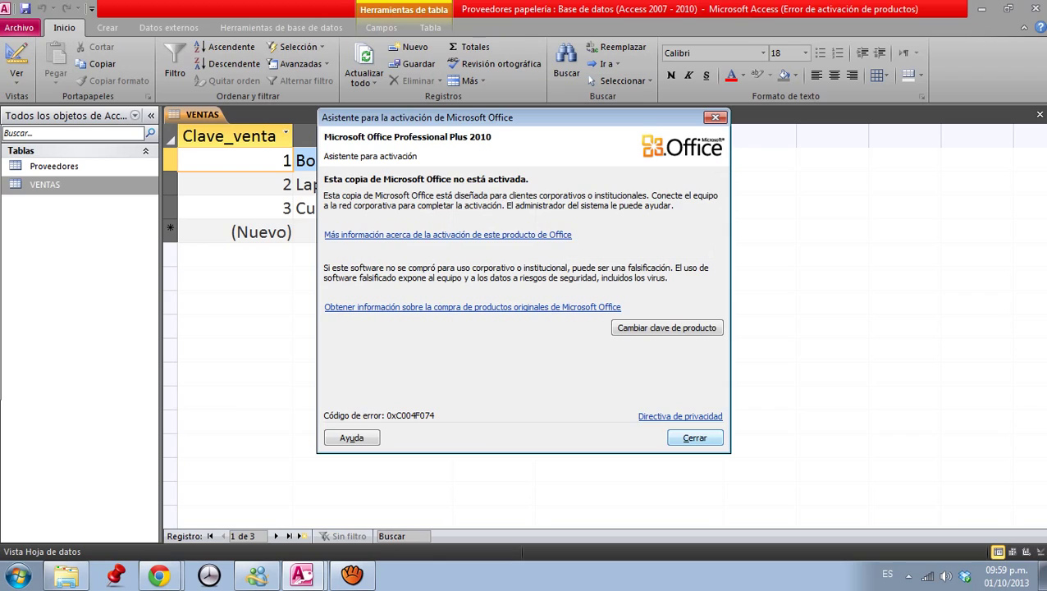
pyautogui.click(695, 438)
# Step: Set the Importe of Borrador blanco to 100 in the original VENTAS table
pyautogui.click(515, 160)
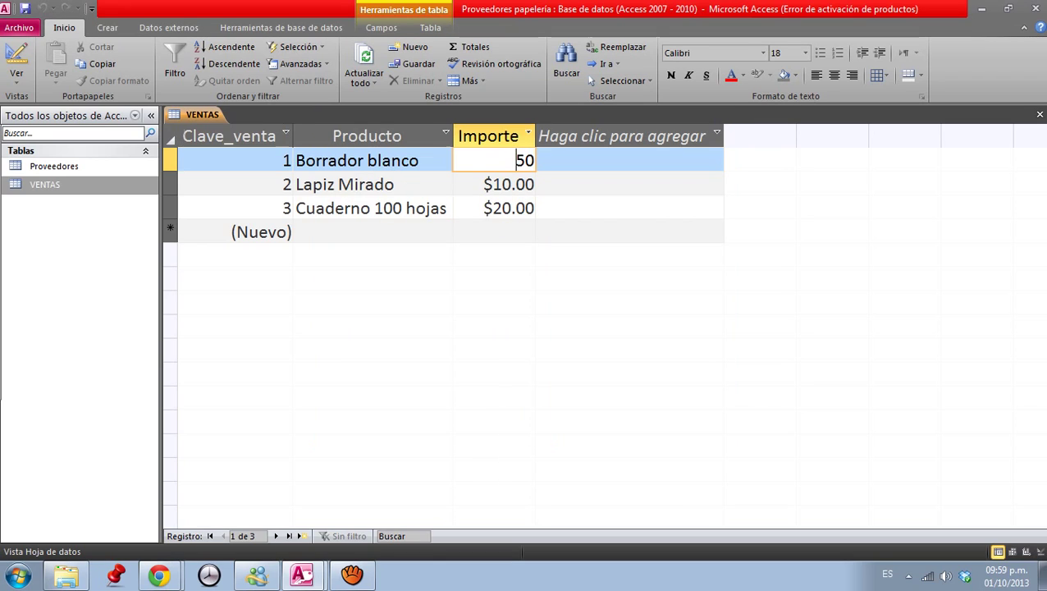
pyautogui.press('Delete')
pyautogui.press('Delete')
pyautogui.write('100')
pyautogui.press('Tab')
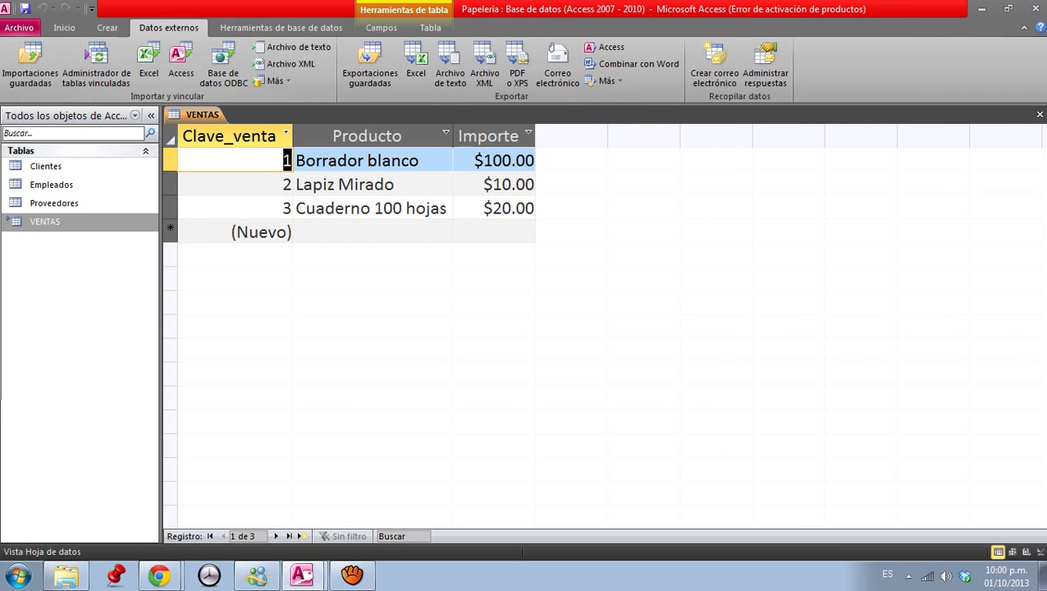
# Step: Switch back to the Papelería database to check the Borrador blanco amount in the linked VENTAS table, and close the table
pyautogui.moveTo(13, 228)
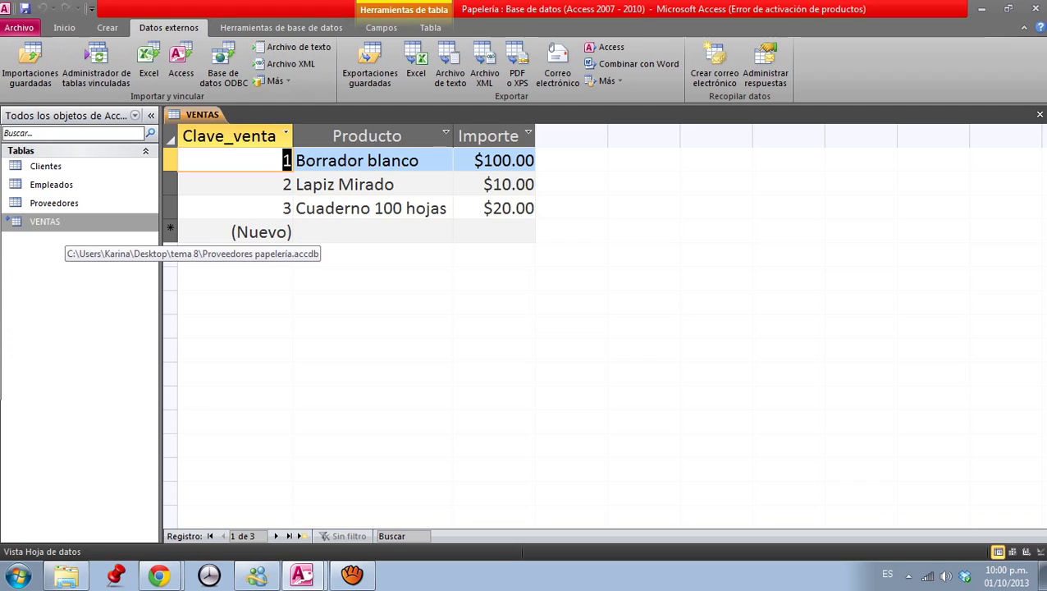
pyautogui.click(49, 222)
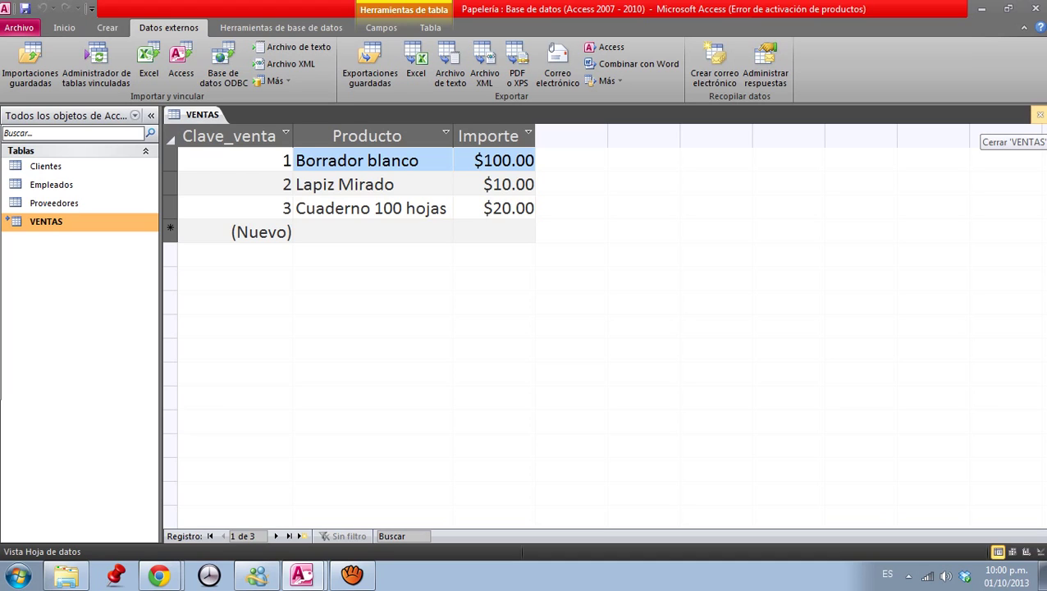
pyautogui.click(1039, 115)
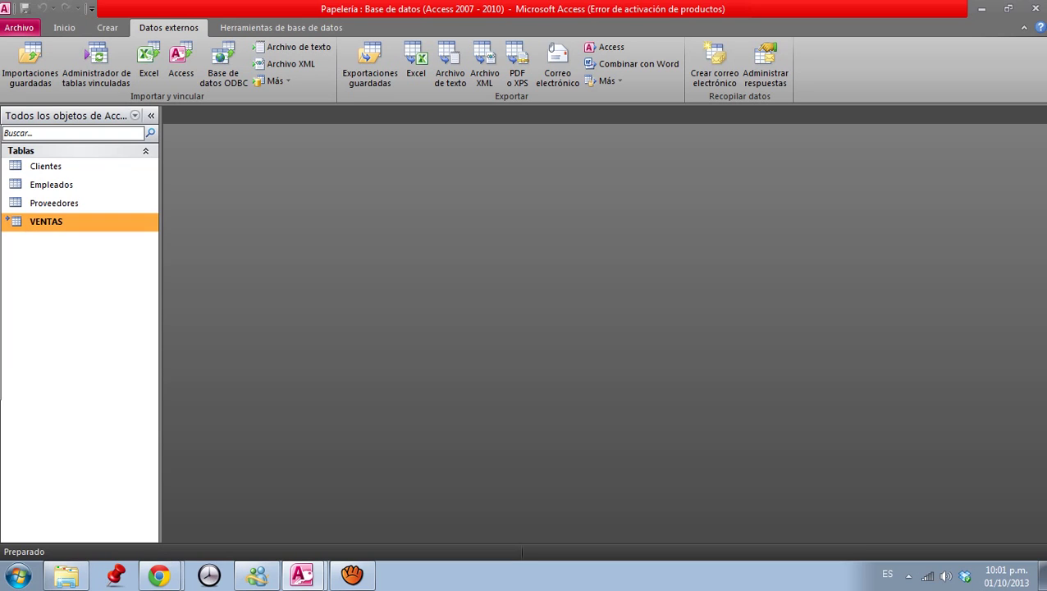
# Step: Export the Clientes table to Clientes.xlsx in the tema 8 folder as an Excel workbook, keeping formatting and layout and opening the file on completion
pyautogui.click(62, 167)
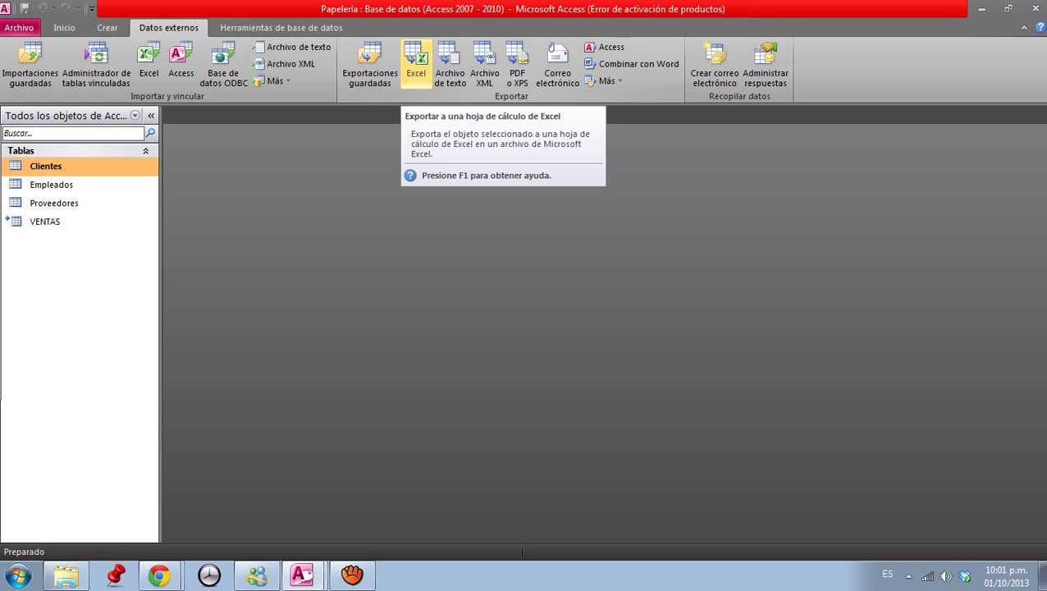
pyautogui.click(416, 59)
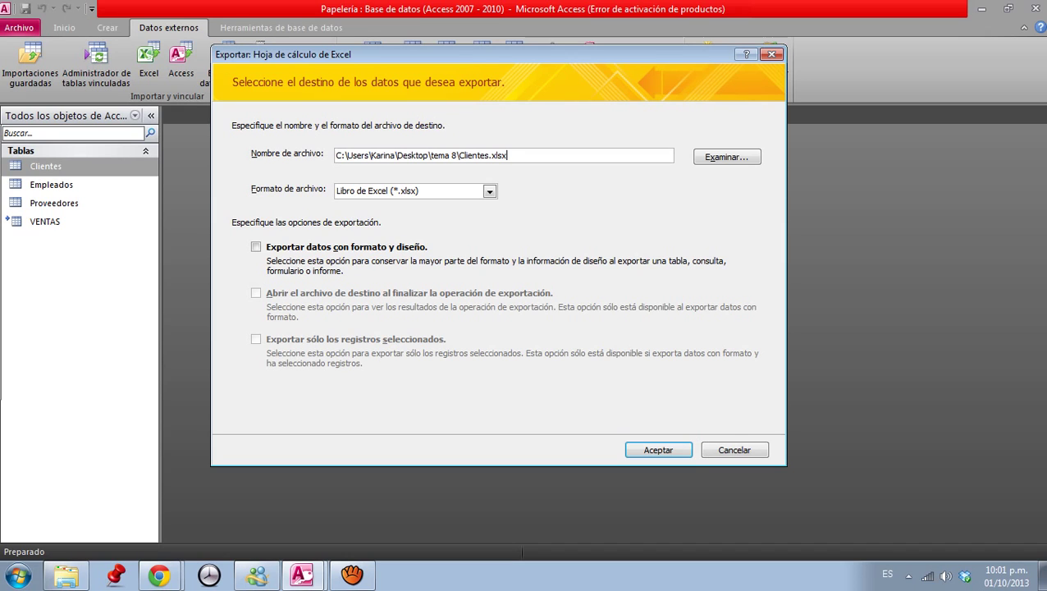
pyautogui.click(490, 191)
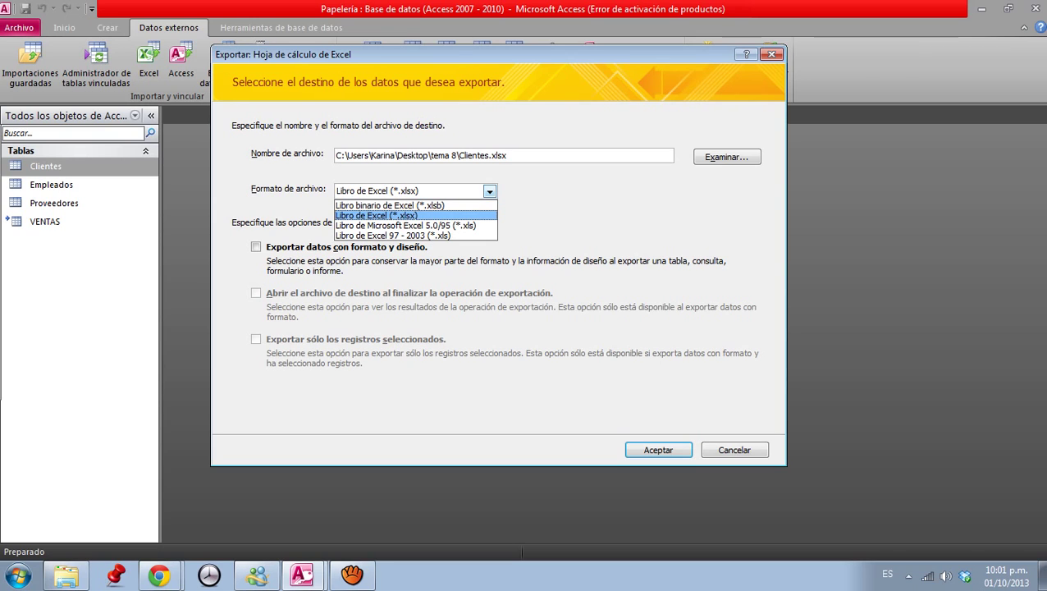
pyautogui.press('Return')
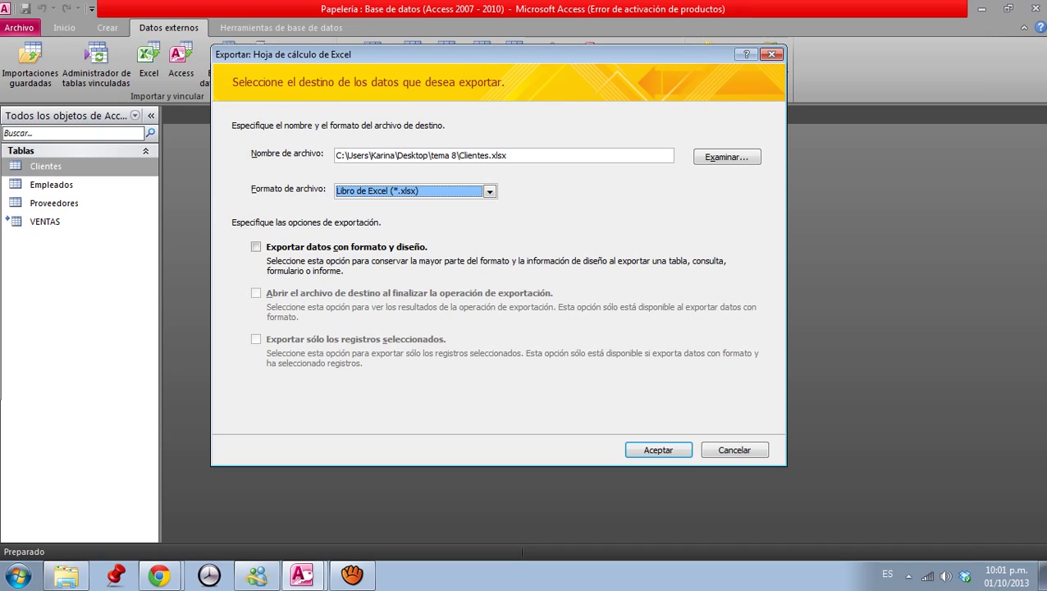
pyautogui.hotkey('alt', 'c')
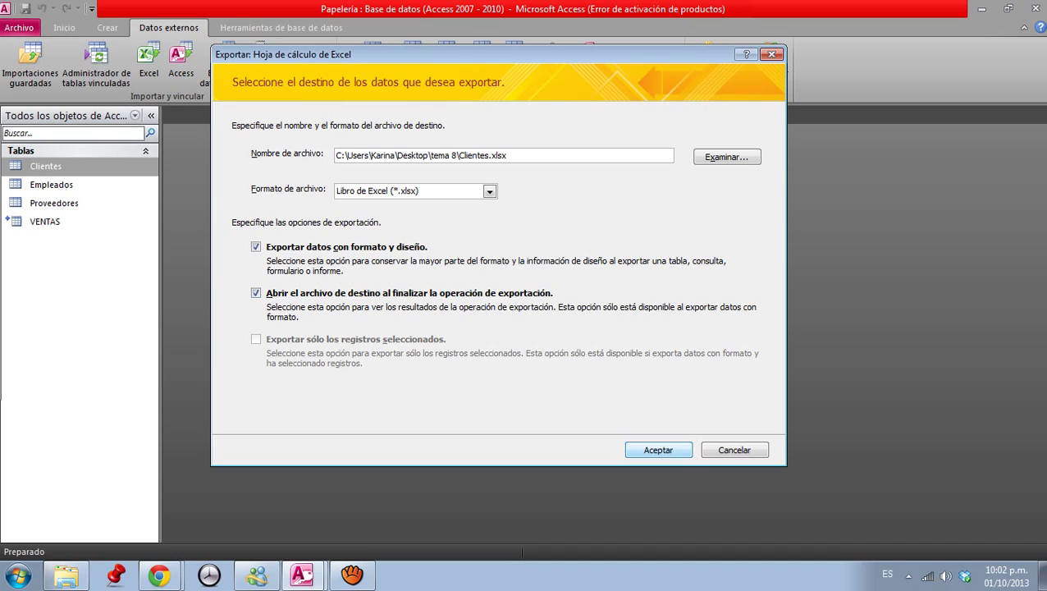
pyautogui.click(658, 450)
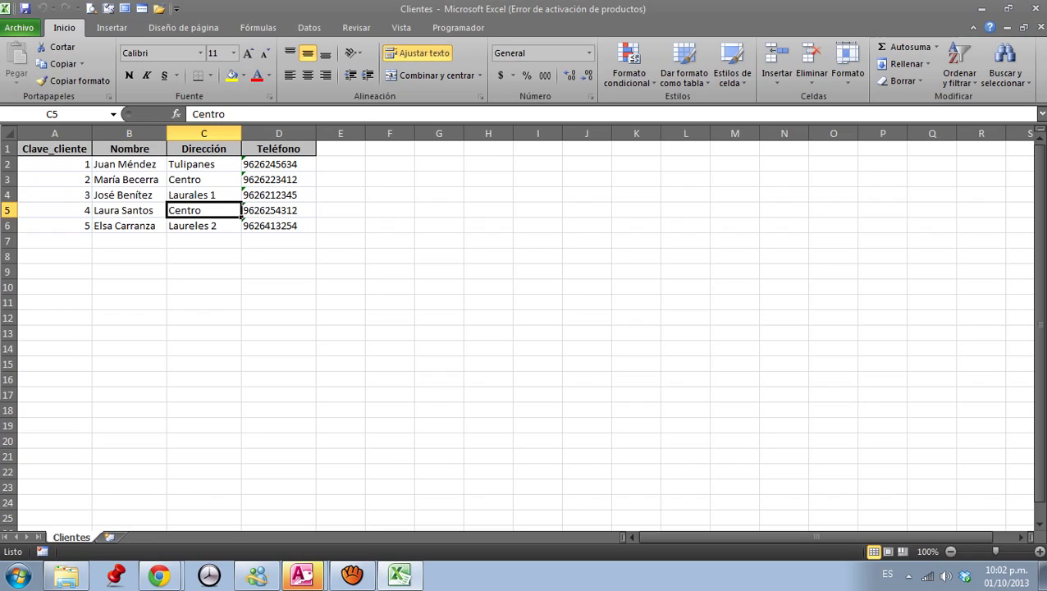
# Step: Inspect the headings and records in the exported Clientes workbook in Excel, and minimize its window
pyautogui.click(54, 148)
pyautogui.doubleClick(88, 150)
pyautogui.hotkey('shift', 'Left')
pyautogui.hotkey('shift', 'Left')
pyautogui.hotkey('shift', 'Left')
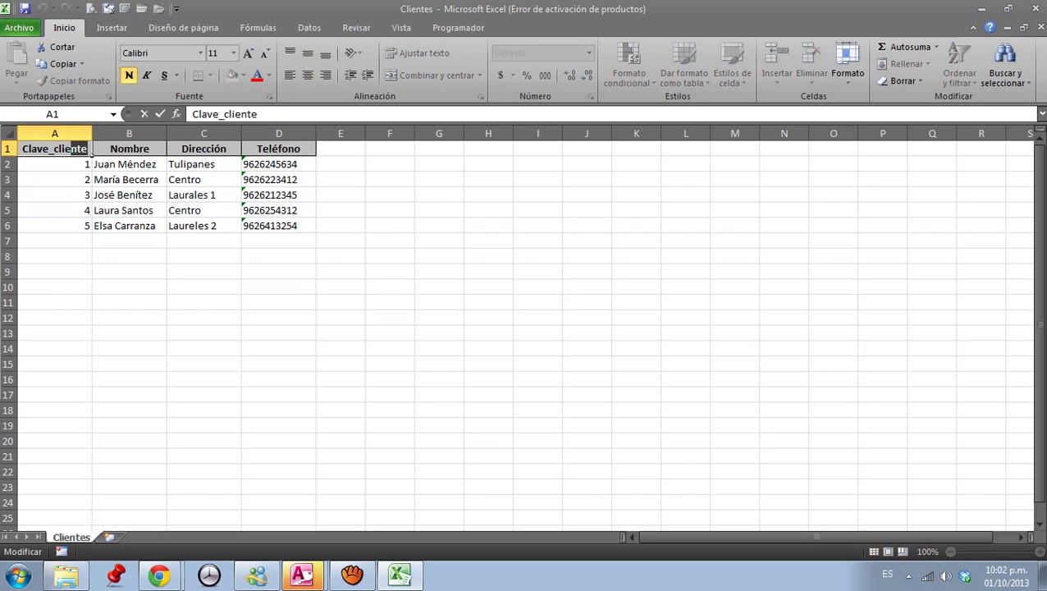
pyautogui.click(203, 210)
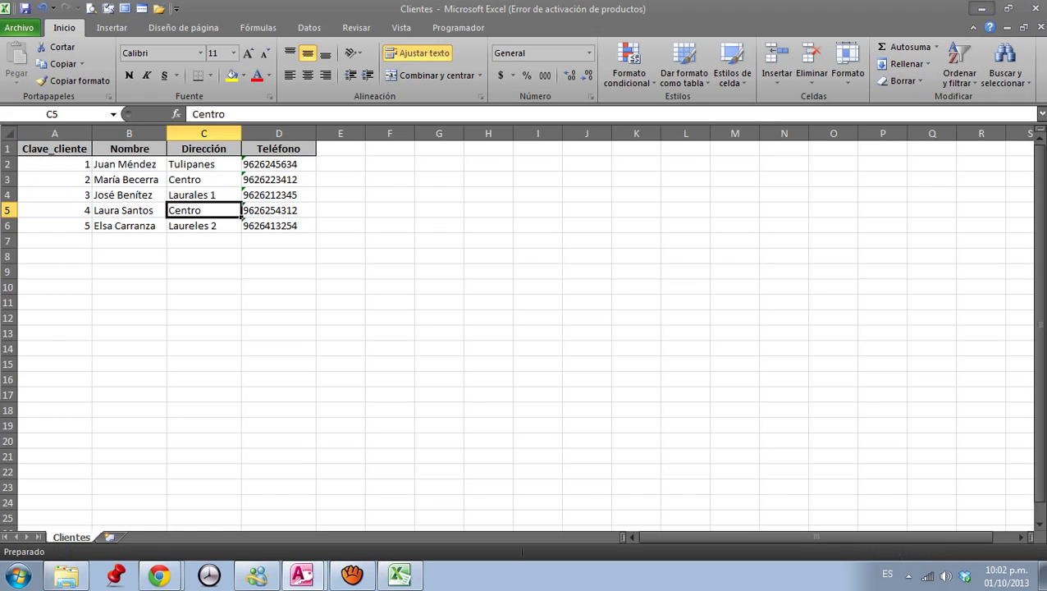
pyautogui.click(981, 9)
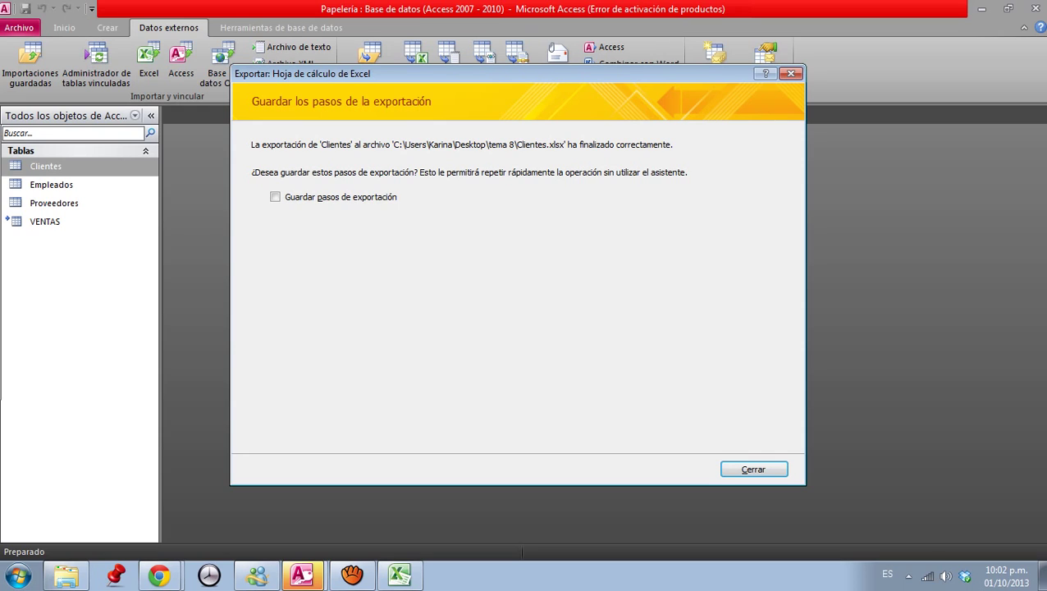
# Step: Save the export steps with the description "Se exporto la tabla Clientes a un archivo de Excel"
pyautogui.click(275, 197)
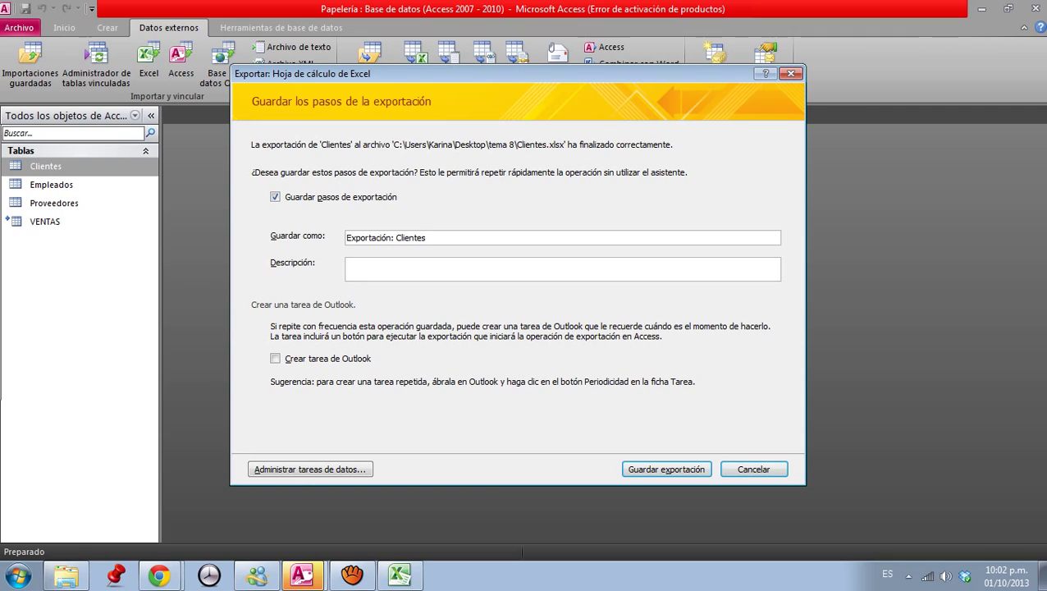
pyautogui.click(492, 269)
pyautogui.write('Se exporto la tabla Cliente')
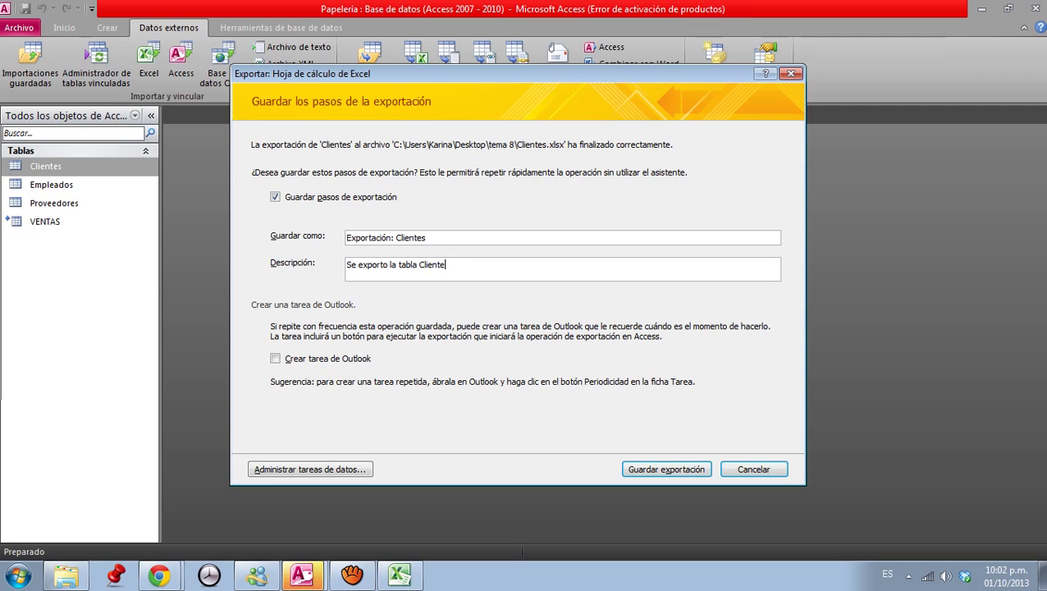
pyautogui.write('s a un archivo de Ex')
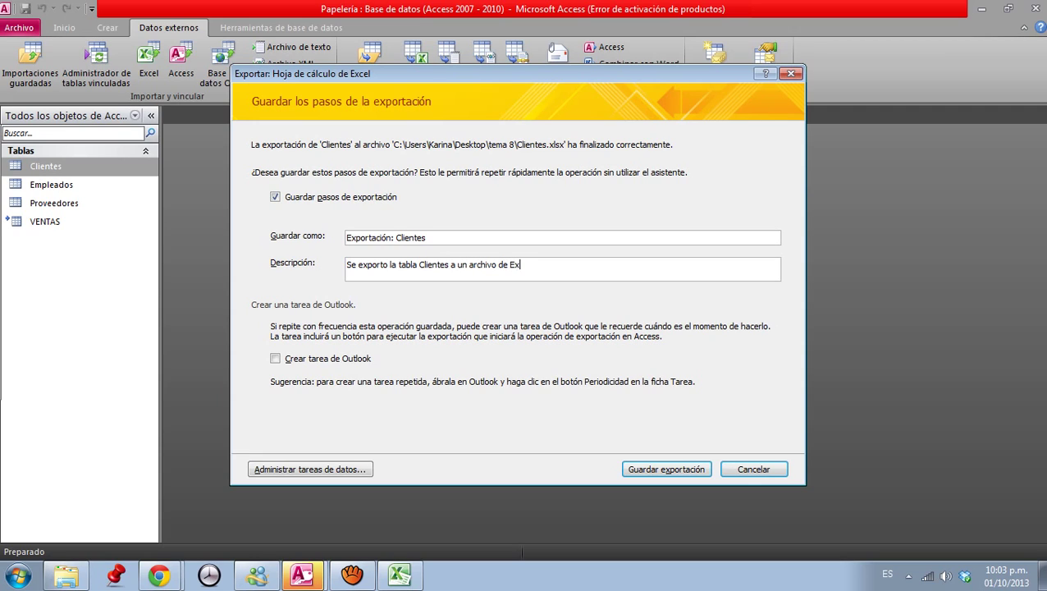
pyautogui.write('cel')
pyautogui.press('Return')
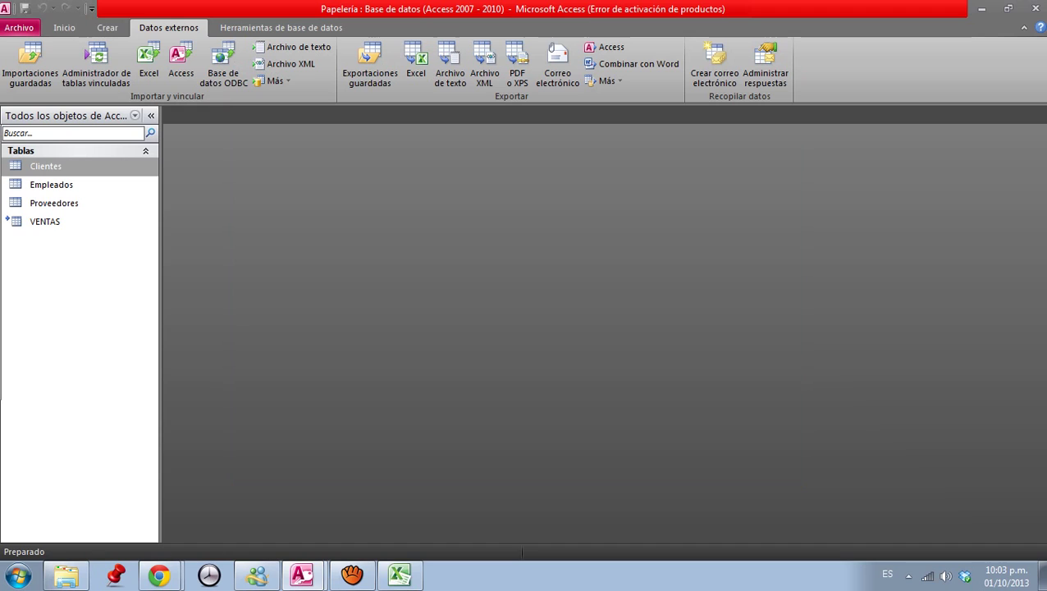
# Step: Set up a text file export of the Empleados table to Empleados.txt, keeping formatting and layout and opening the file on completion
pyautogui.click(52, 184)
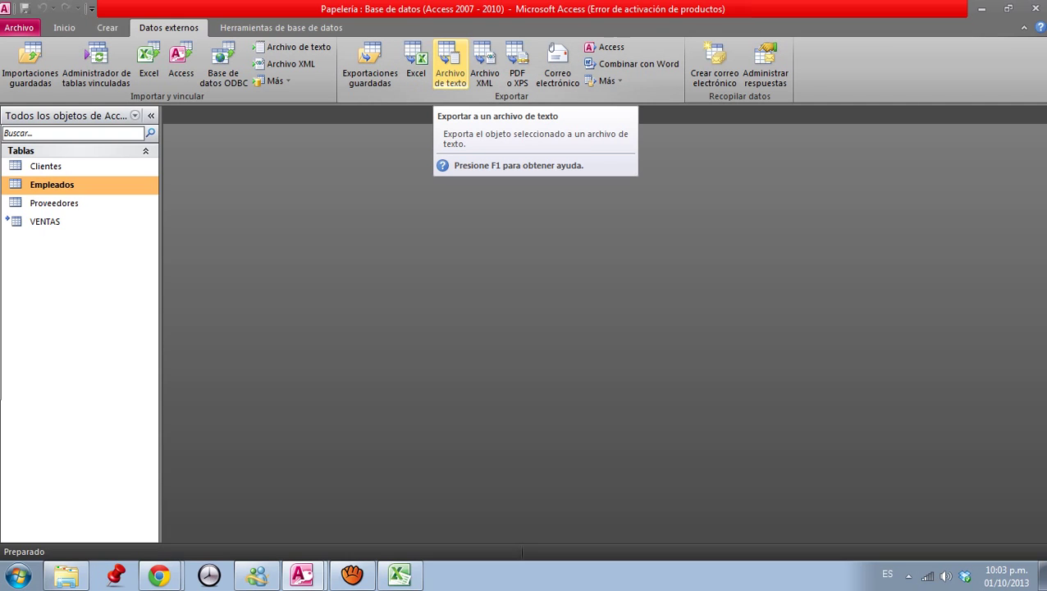
pyautogui.click(449, 66)
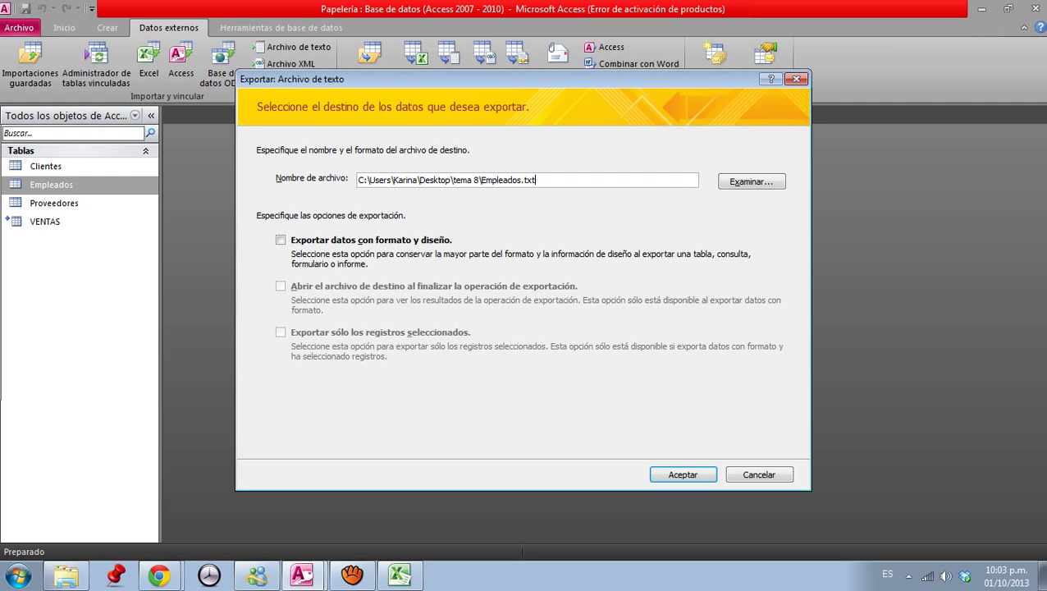
pyautogui.moveTo(459, 78)
pyautogui.mouseDown()
pyautogui.moveTo(436, 61)
pyautogui.moveTo(447, 57)
pyautogui.moveTo(462, 78)
pyautogui.mouseUp()
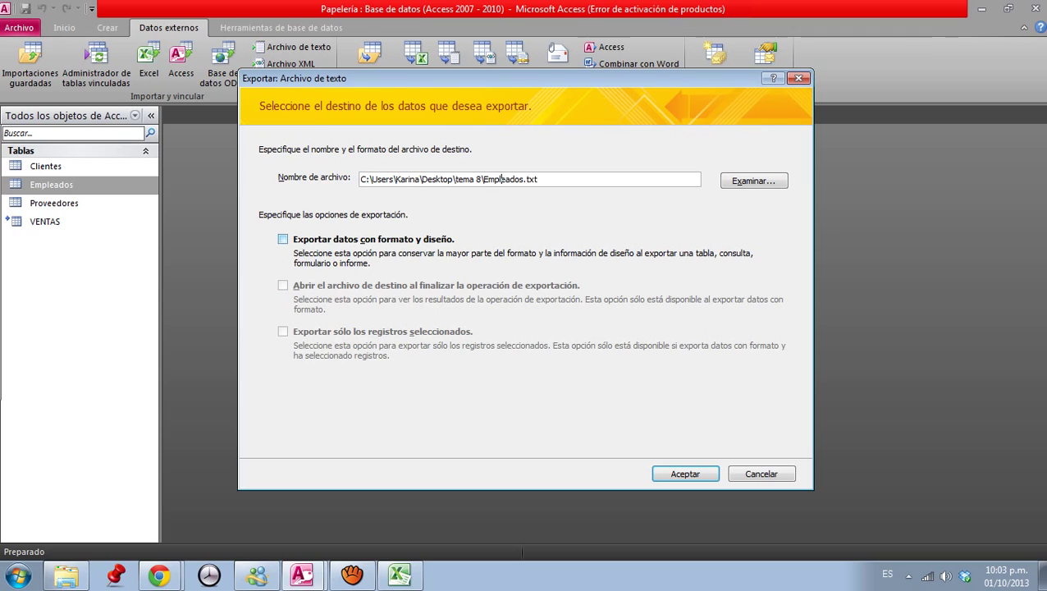
pyautogui.click(282, 239)
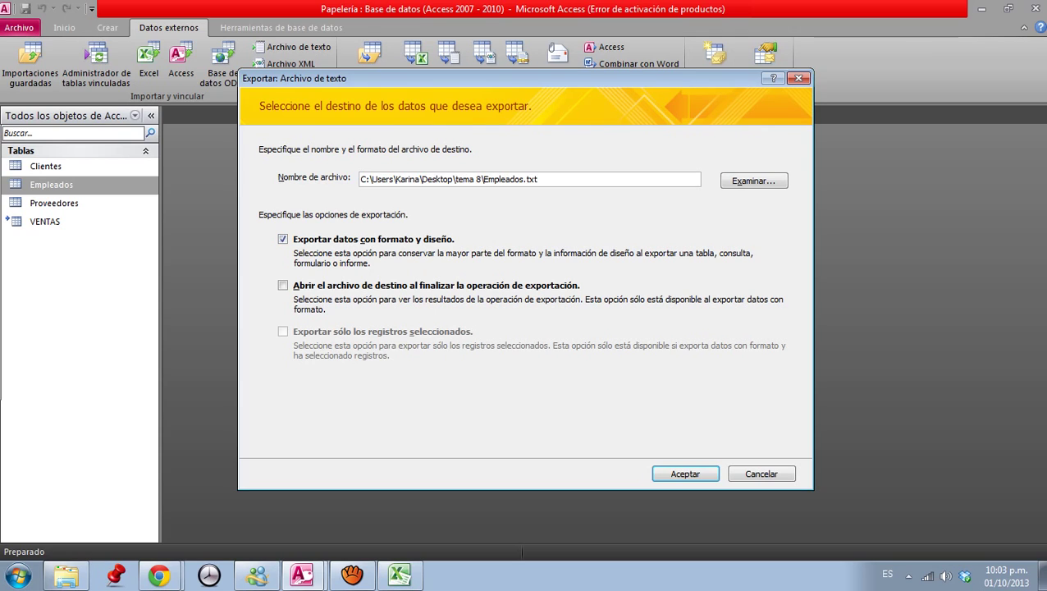
pyautogui.click(282, 285)
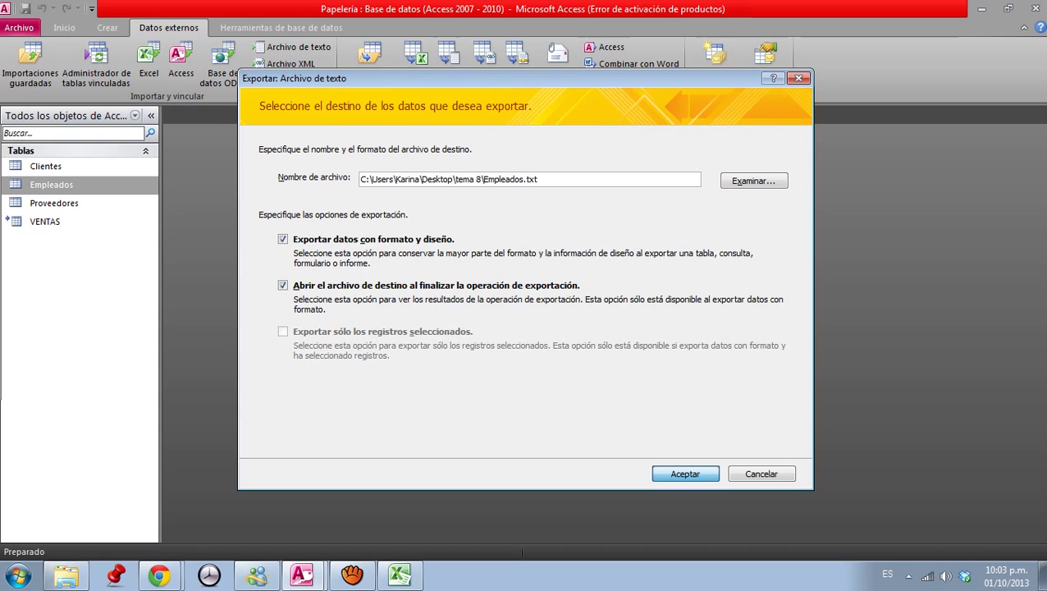
# Step: Run the export with Windows encoding, replacing the existing Empleados.txt, and view the exported text file maximized before closing it
pyautogui.press('Return')
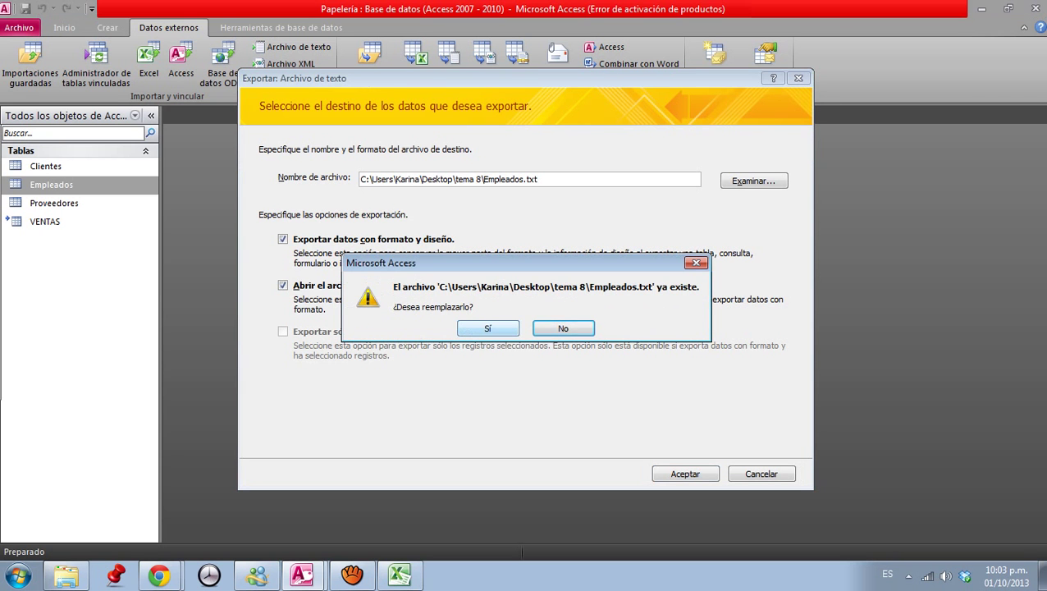
pyautogui.press('Return')
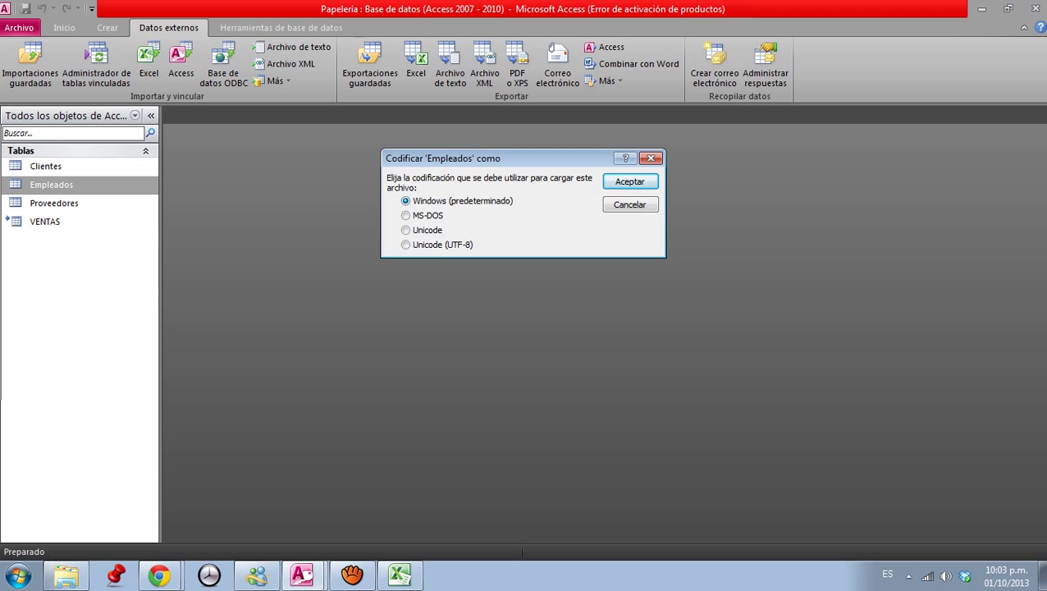
pyautogui.press('Return')
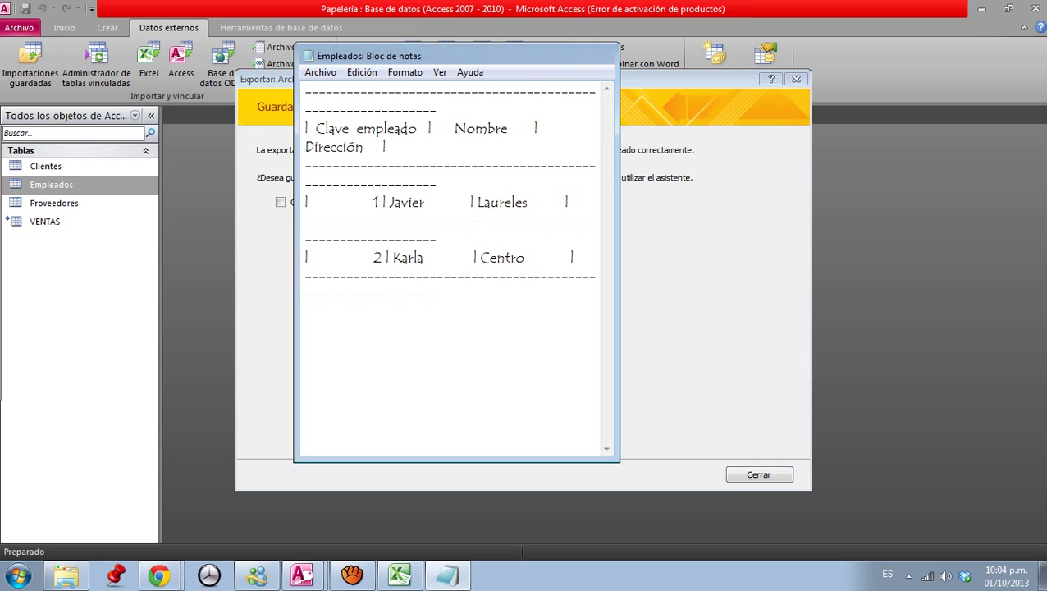
pyautogui.press('super+Up')
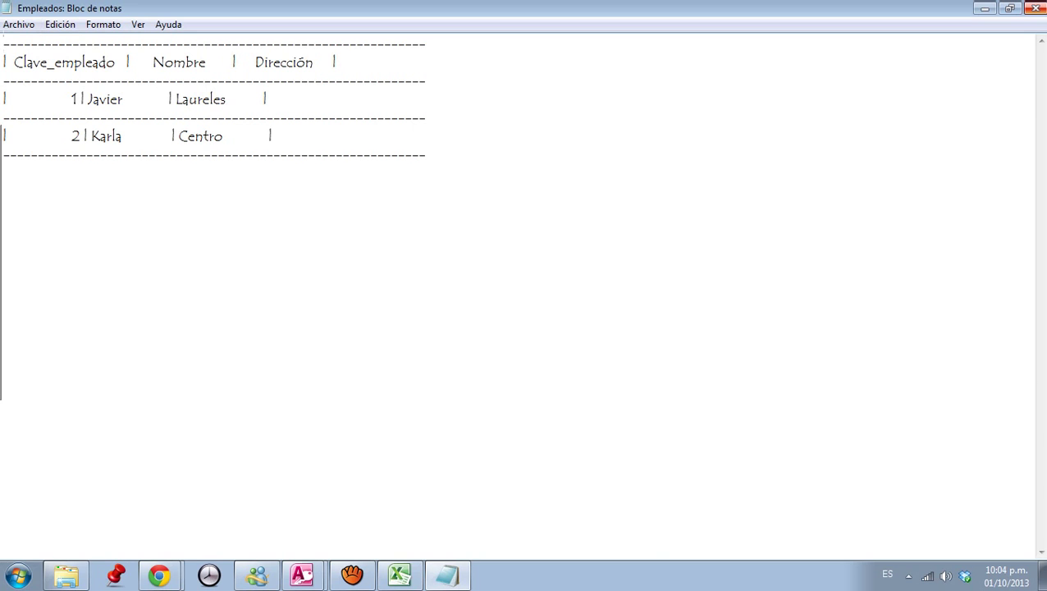
pyautogui.click(1035, 9)
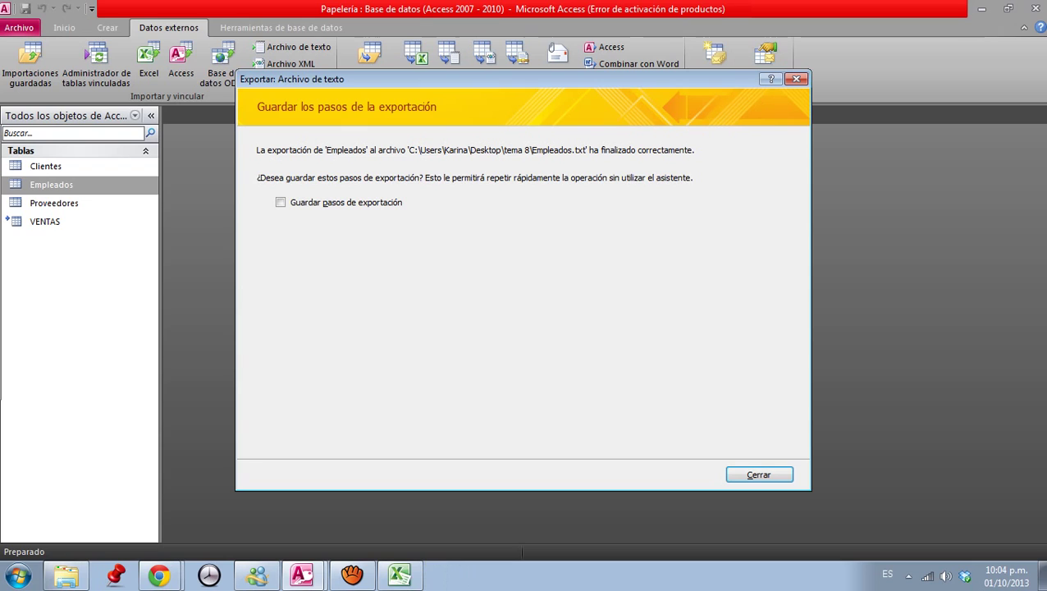
# Step: Save the export steps with the description "Se exporto la tabla Empleados a un archivo de texto"
pyautogui.click(281, 202)
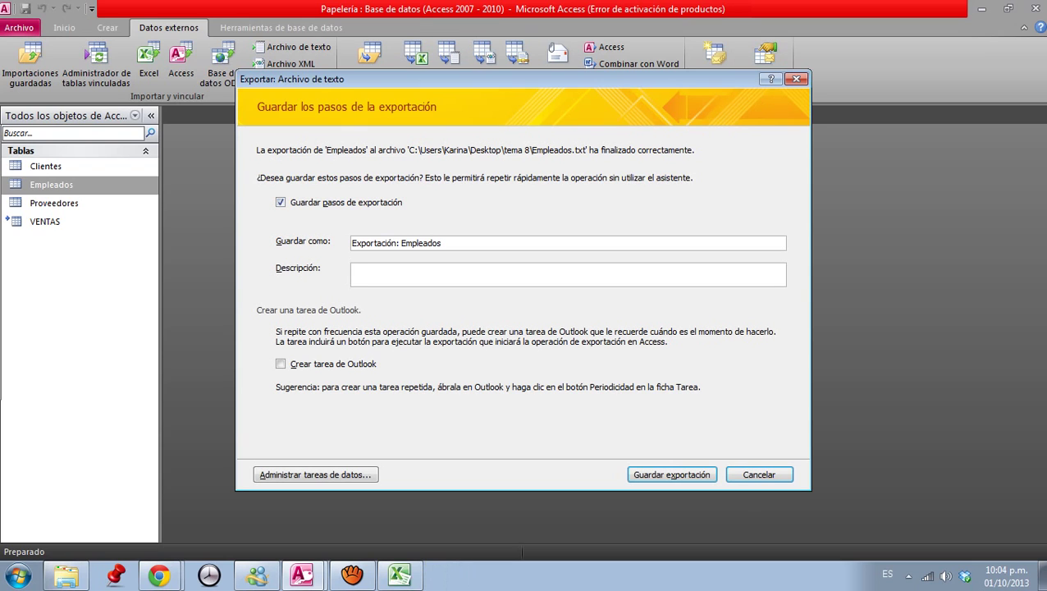
pyautogui.click(361, 270)
pyautogui.write('Se exporto la')
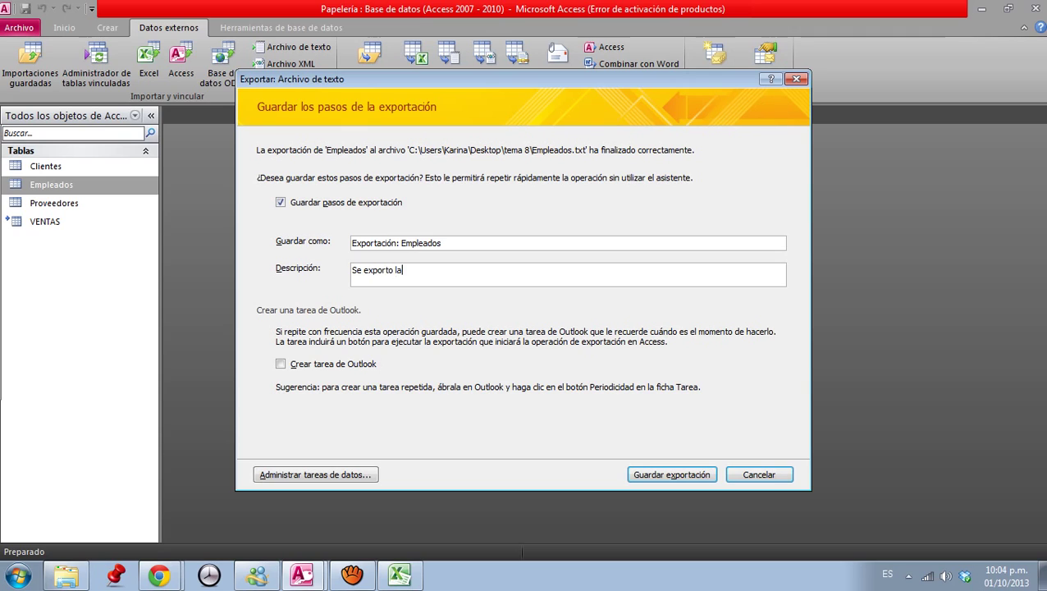
pyautogui.write(' tabla Empleados a un archivo de te')
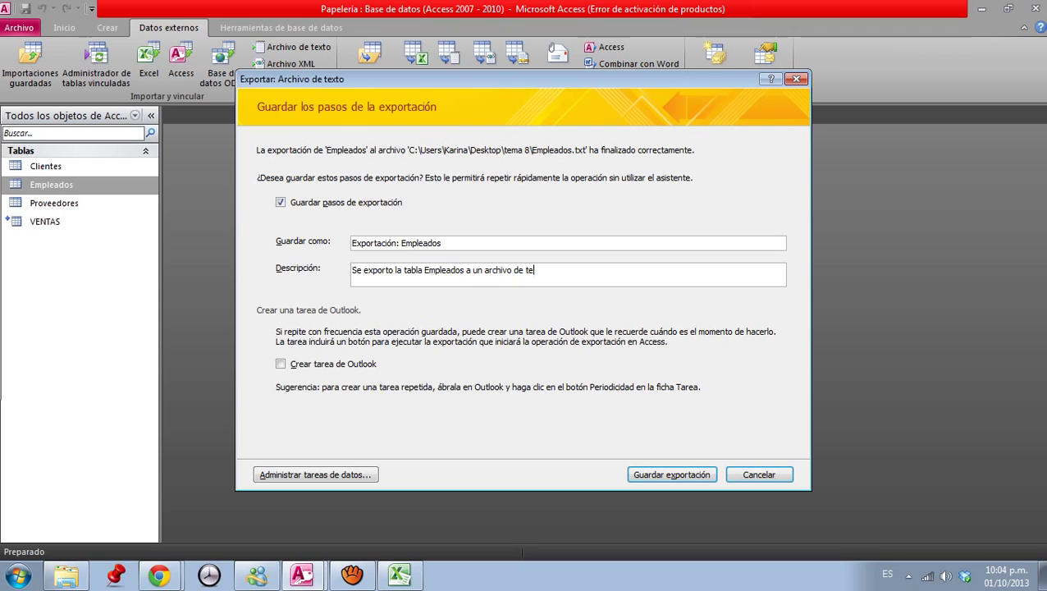
pyautogui.write('xto')
pyautogui.press('Return')
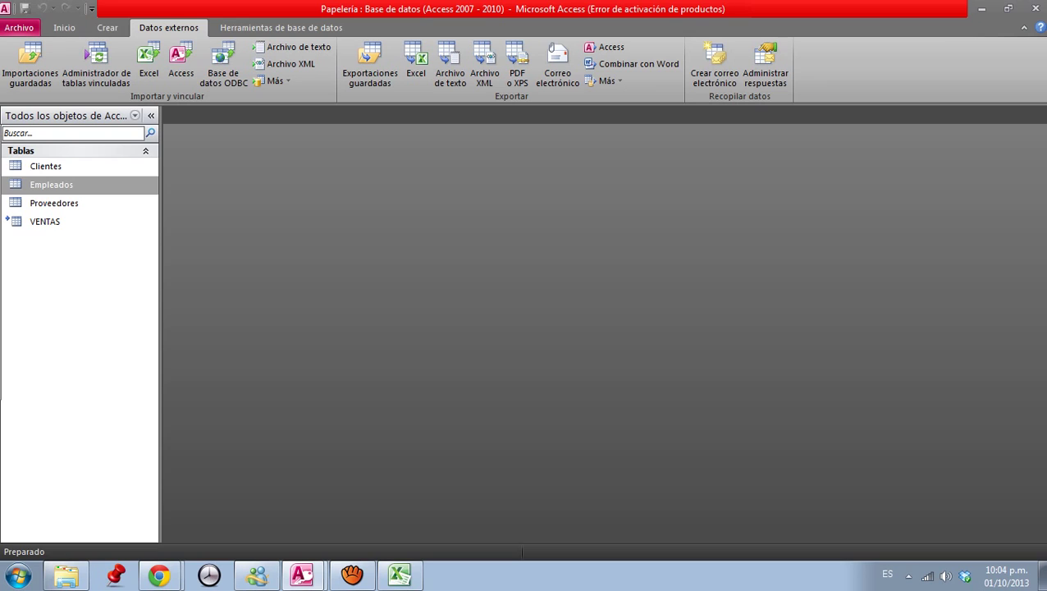
# Step: Publish the Proveedores table as the PDF file Proveedores in the tema 8 folder
pyautogui.click(54, 205)
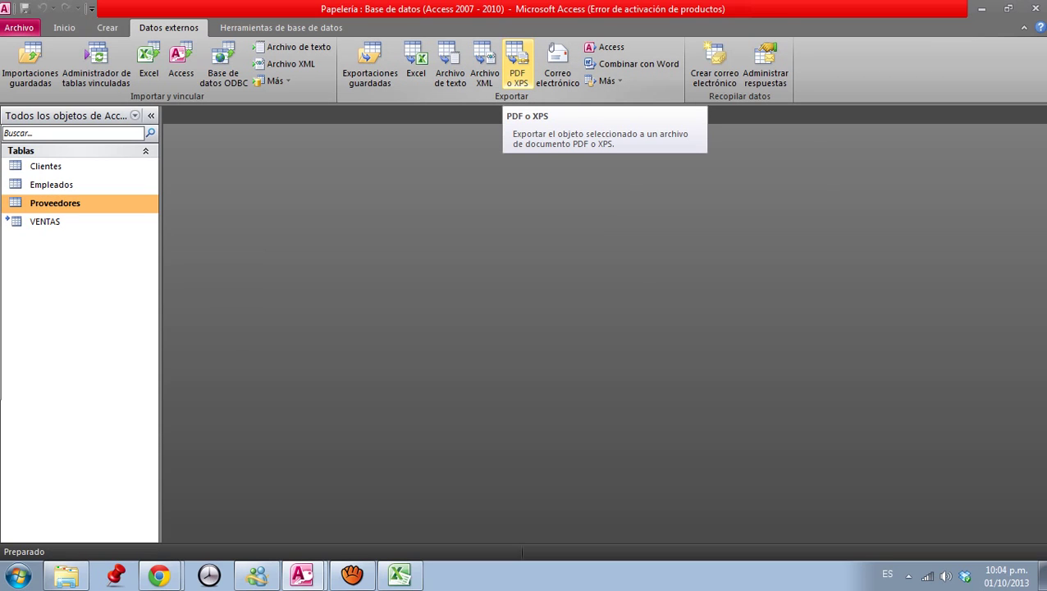
pyautogui.click(517, 66)
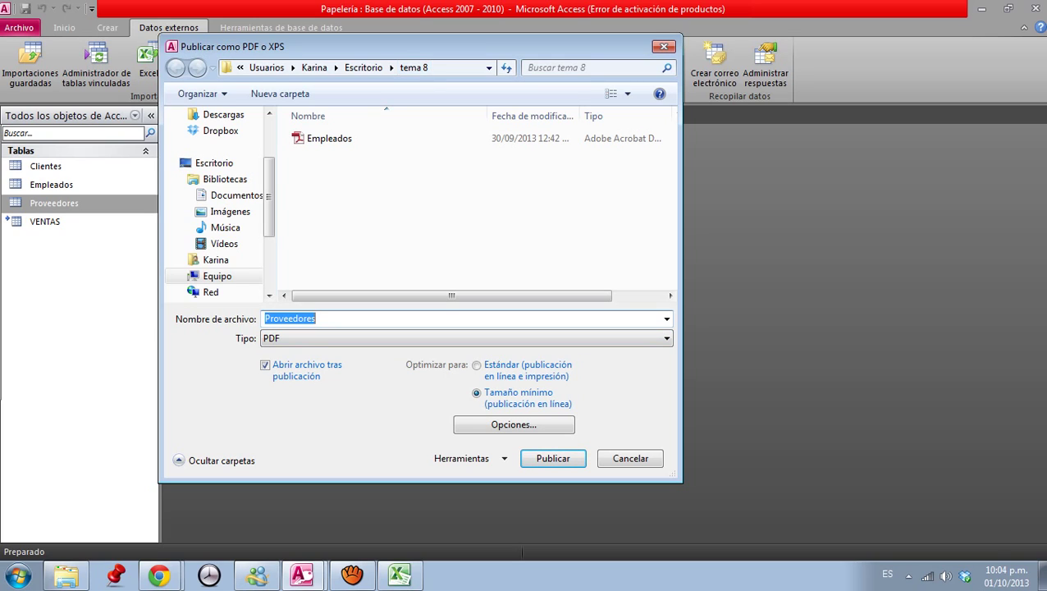
pyautogui.click(553, 459)
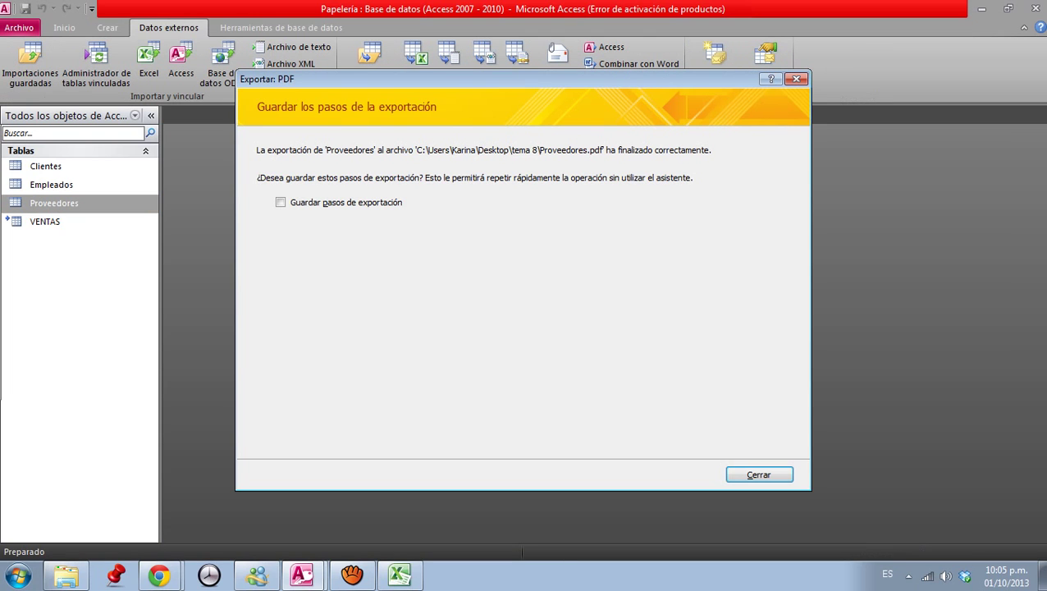
# Step: Save the PDF export steps of Proveedores with the description "Se exporto a un formato PDF"
pyautogui.click(281, 202)
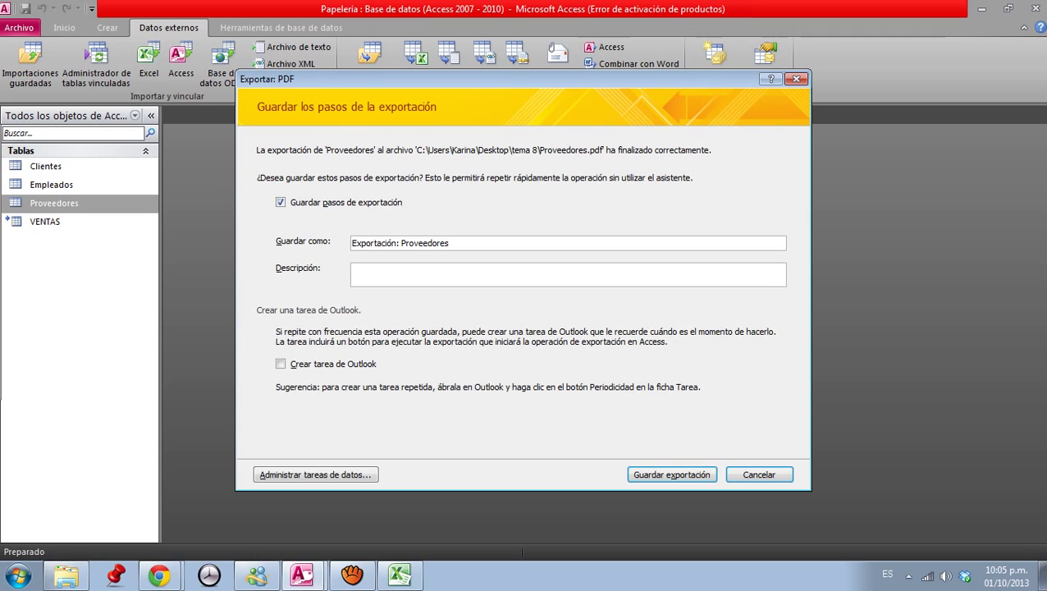
pyautogui.write('Se exporto a un formato ')
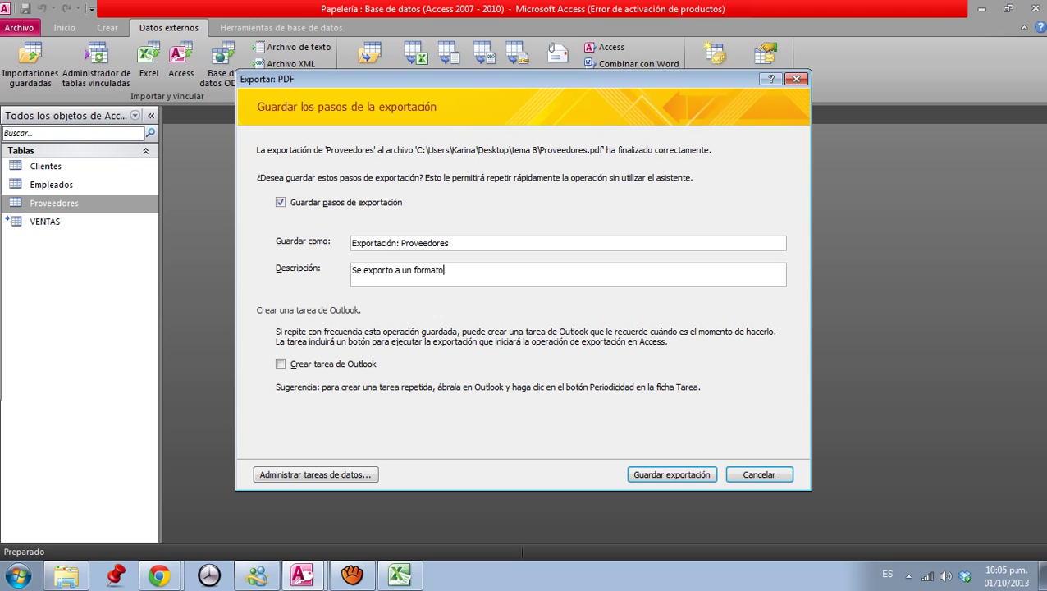
pyautogui.write('PDF')
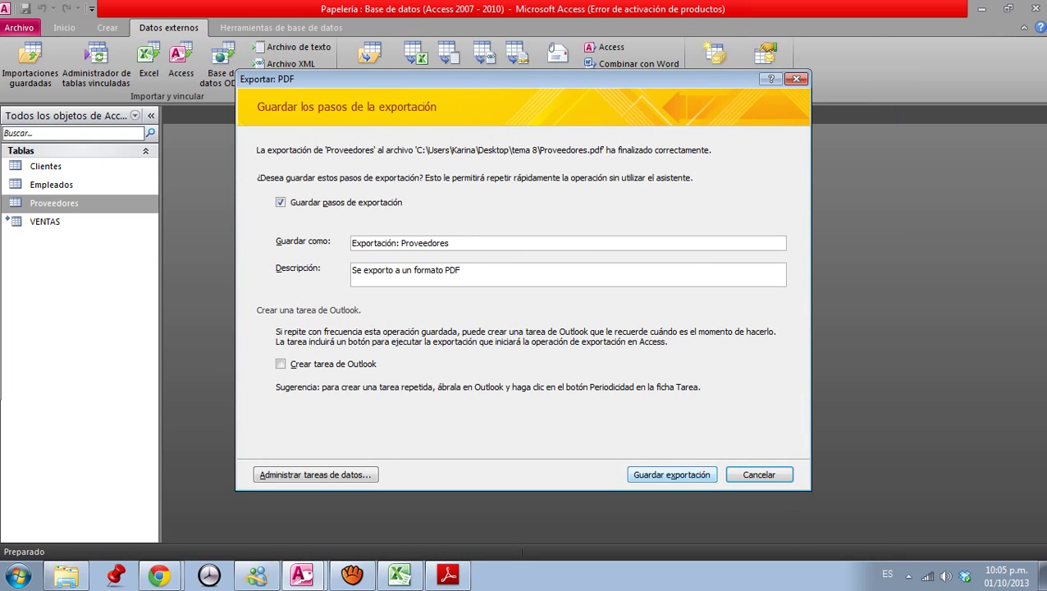
pyautogui.click(671, 474)
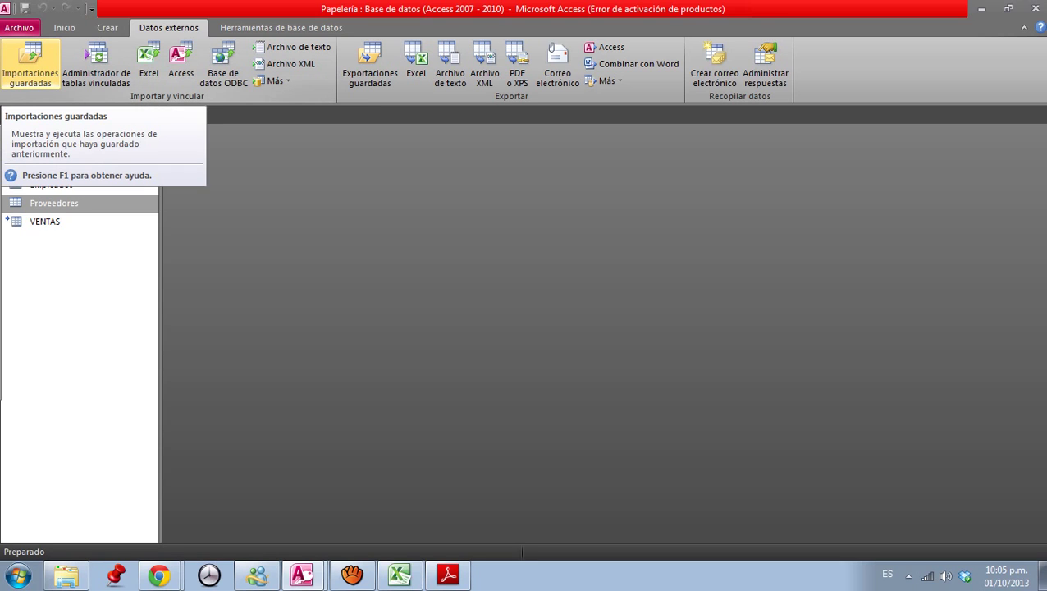
# Step: Review the lists of saved imports and saved exports, and close the data task manager
pyautogui.click(31, 65)
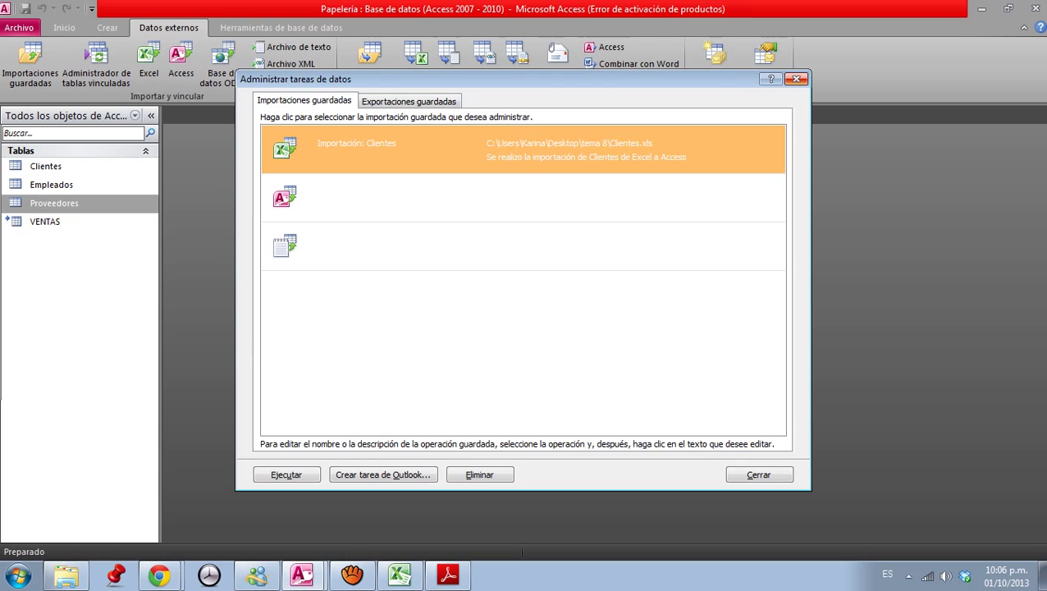
pyautogui.press('Escape')
pyautogui.click(369, 64)
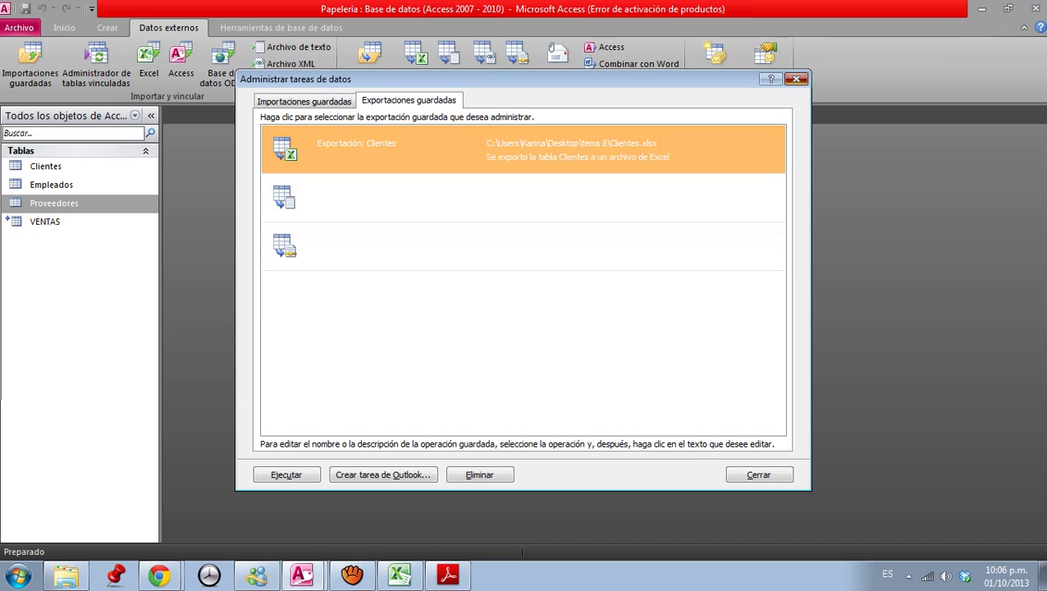
pyautogui.click(796, 79)
# Step: Delete the Clientes table from the database
pyautogui.click(45, 166)
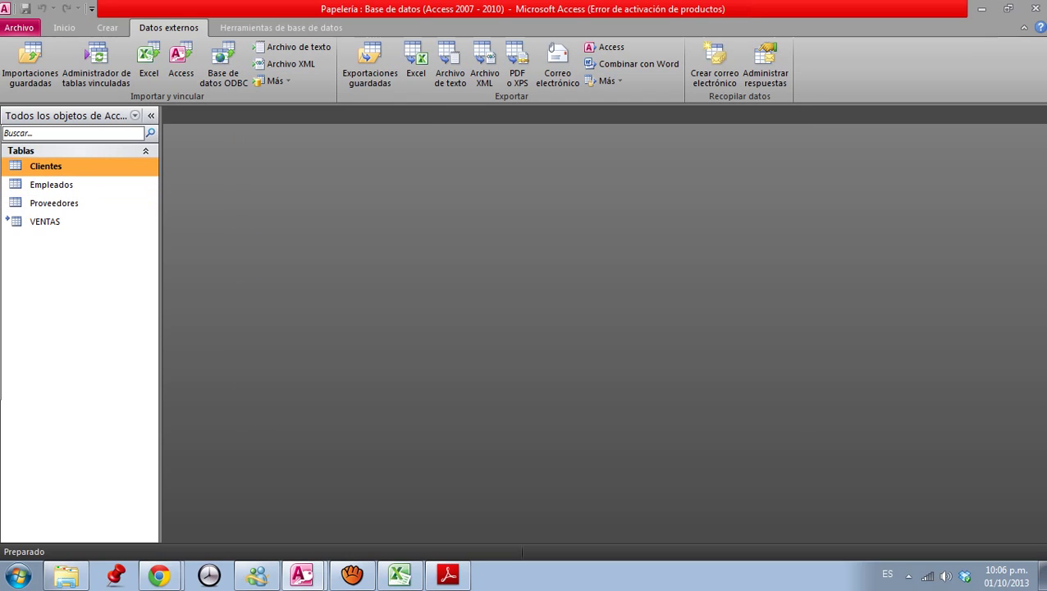
pyautogui.press('Delete')
pyautogui.press('Return')
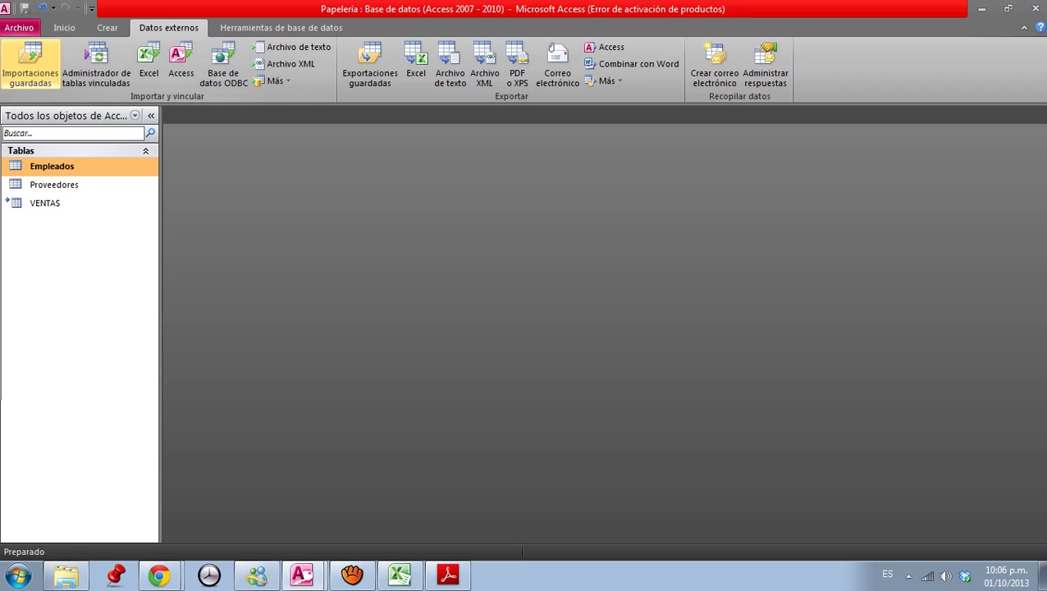
# Step: Run the saved import "Importación: Clientes" to bring the Clientes table back, and select the table
pyautogui.click(30, 64)
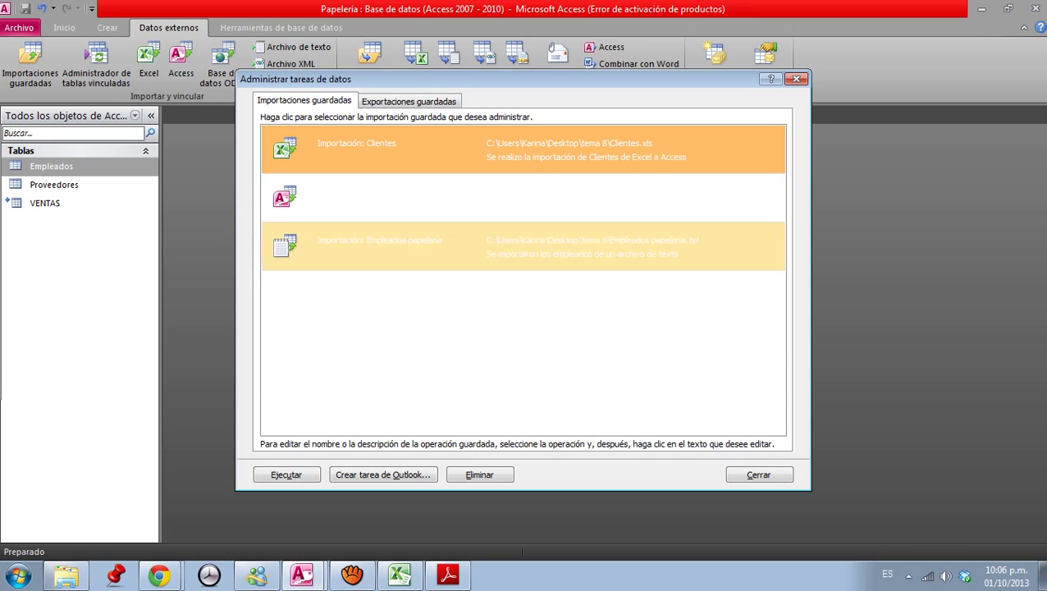
pyautogui.click(358, 144)
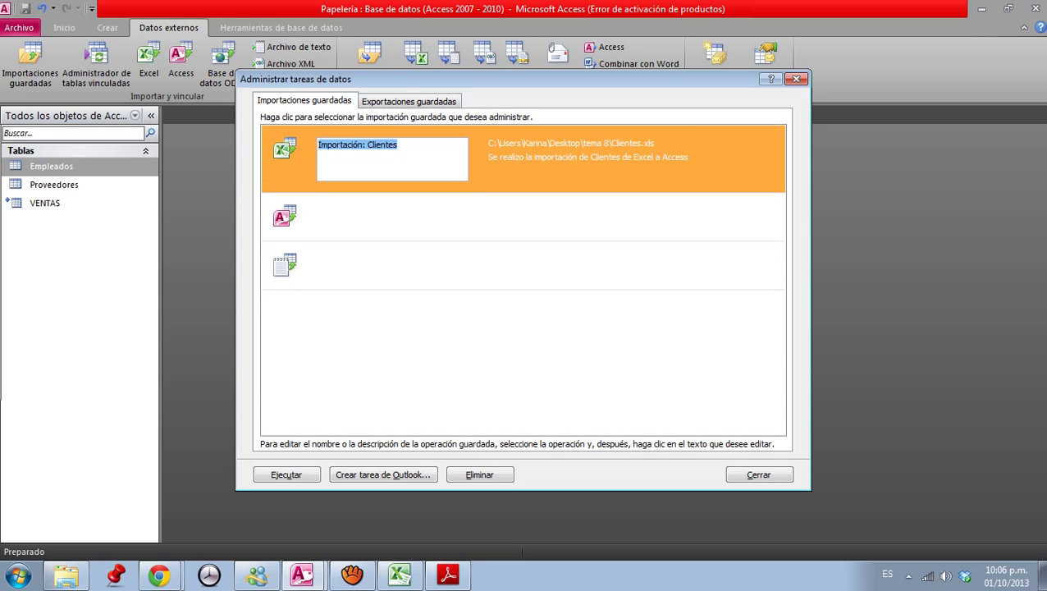
pyautogui.press('Escape')
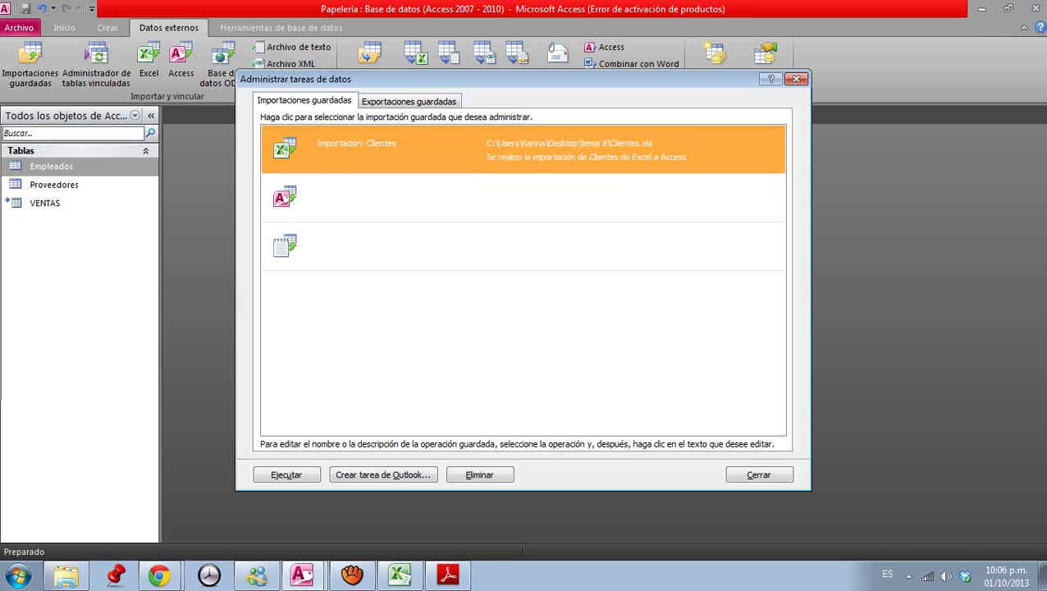
pyautogui.click(286, 474)
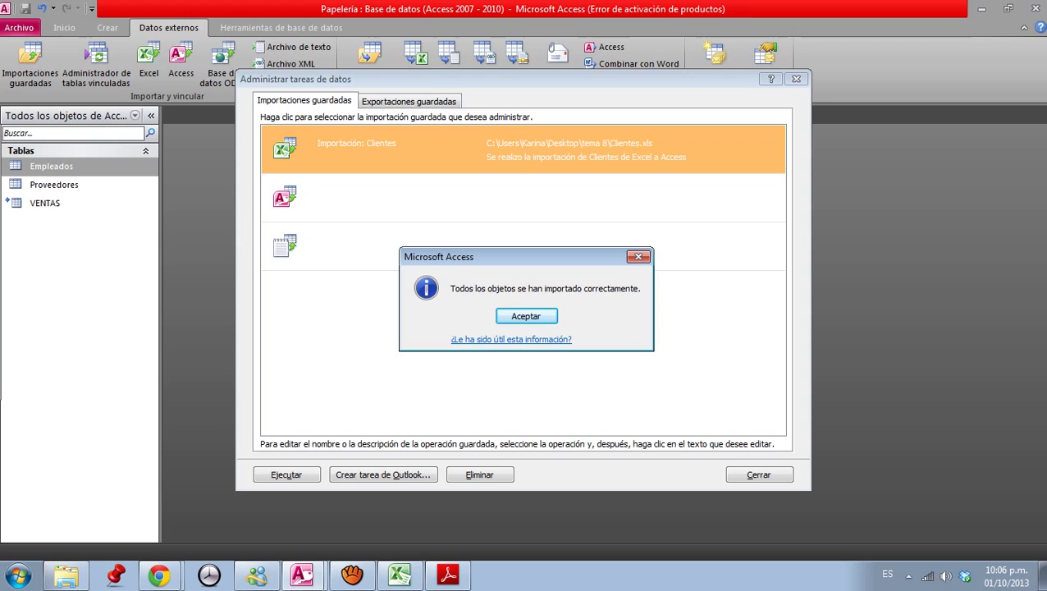
pyautogui.press('Return')
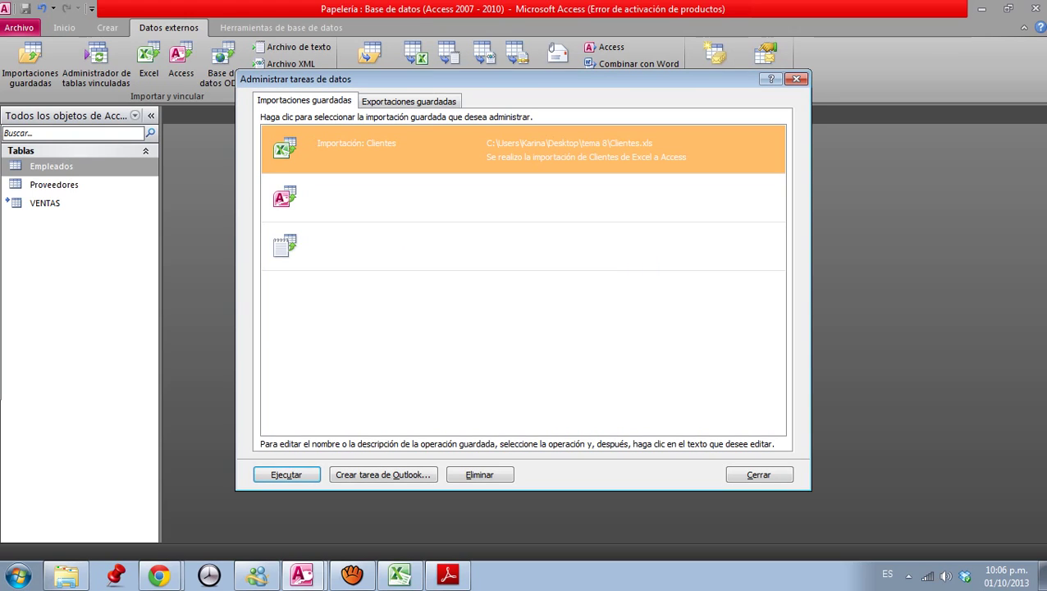
pyautogui.press('Escape')
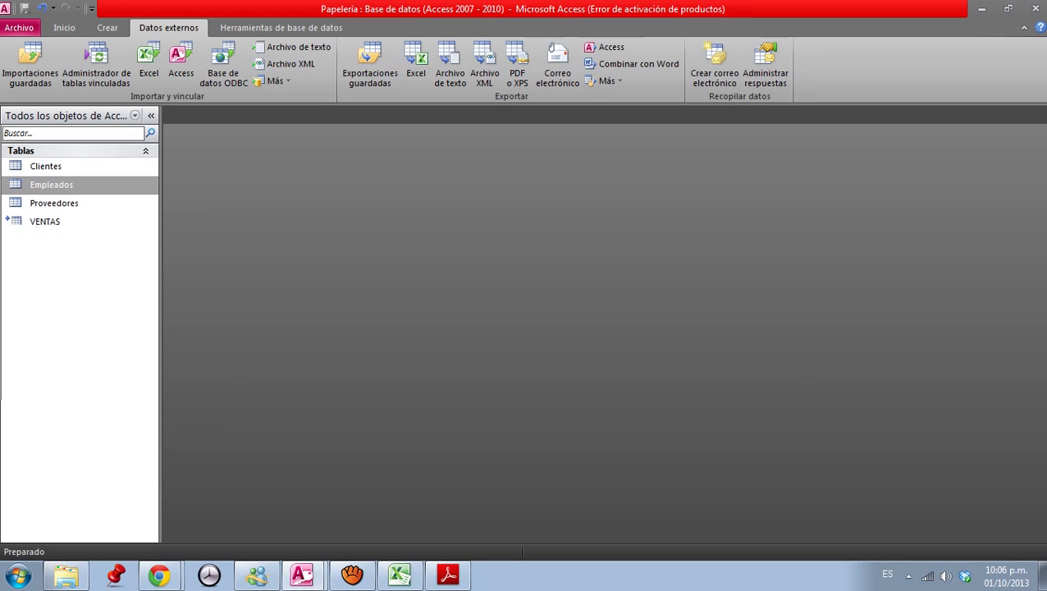
pyautogui.click(45, 166)
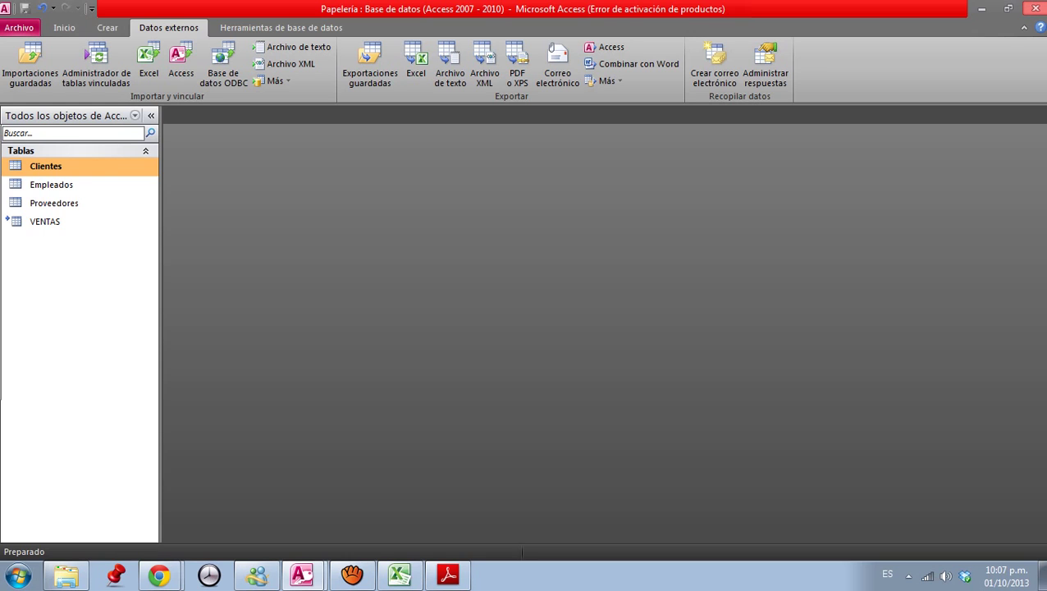
# Step: Close the Papelería database and the tema 8 folder window
pyautogui.click(1036, 8)
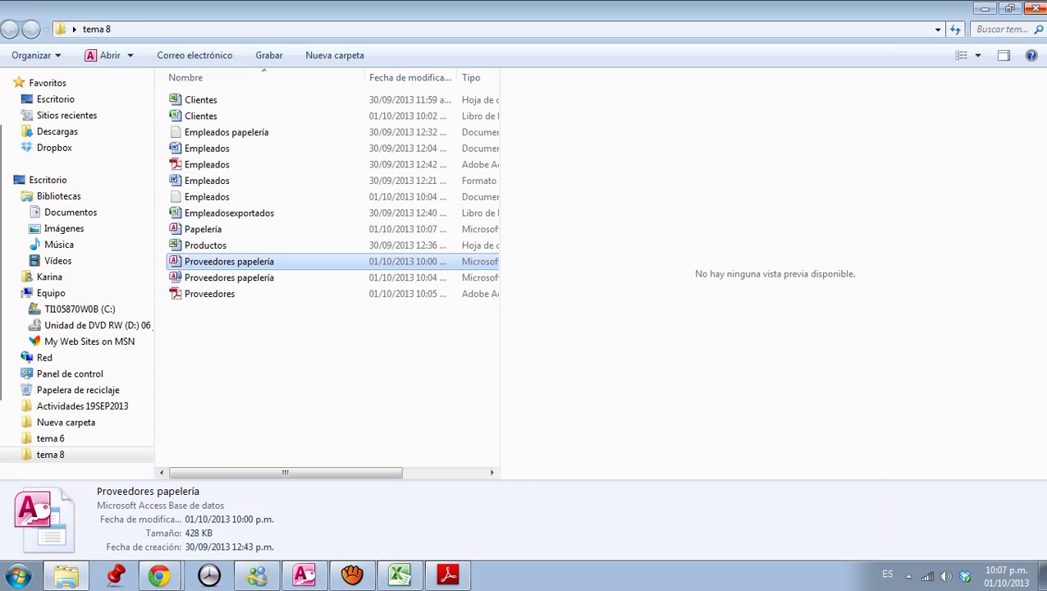
pyautogui.click(1034, 7)
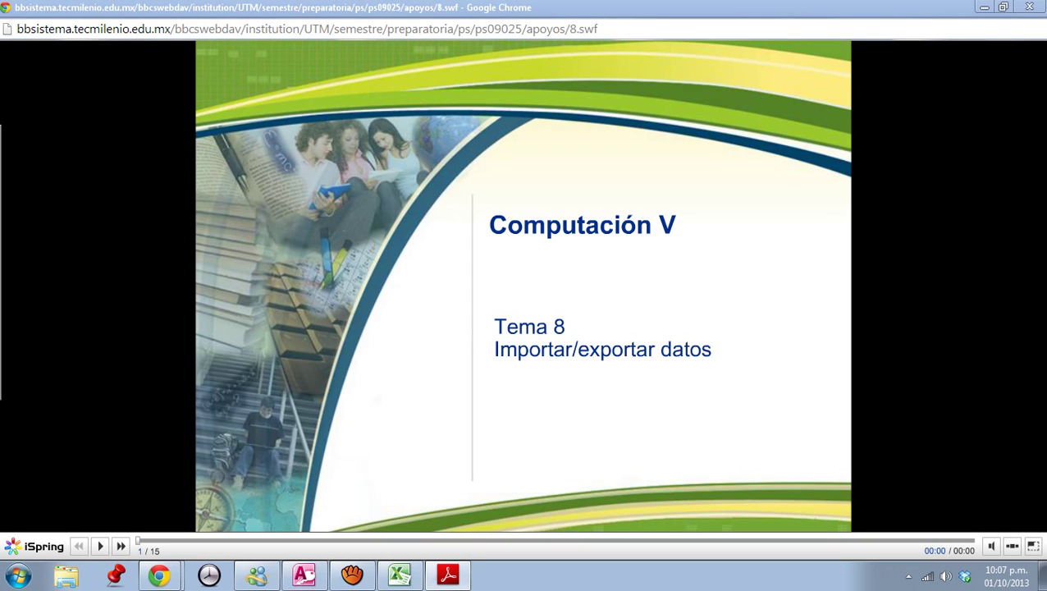